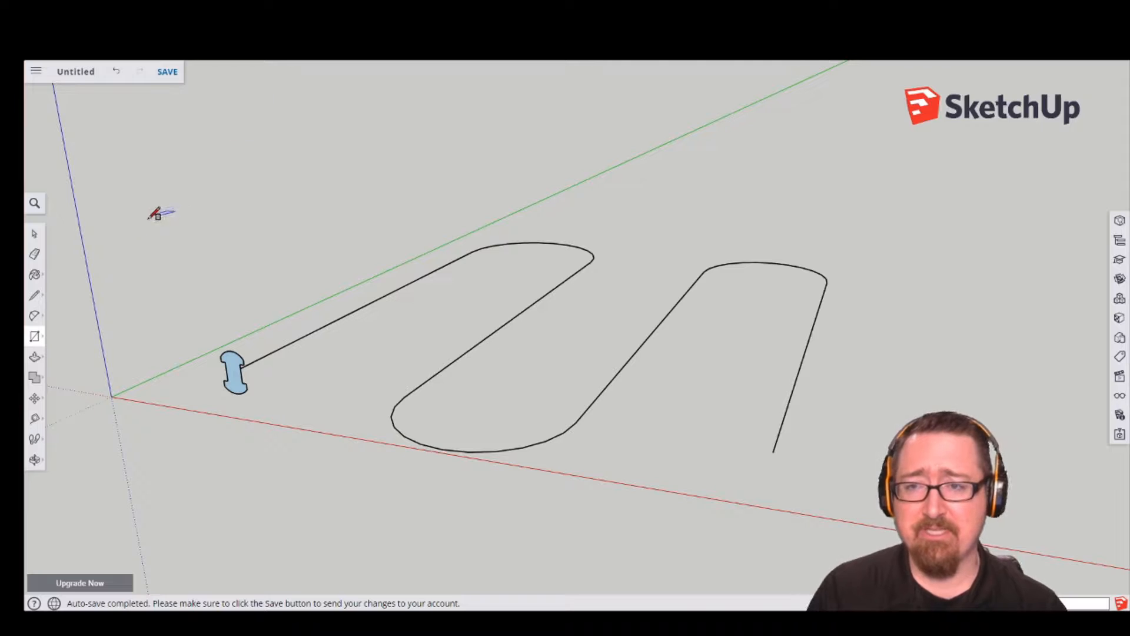
Sweep the I-shaped profile along the full length of the winding path with the Follow Me tool.
{"action": "left_click", "coordinate": [34, 357]}
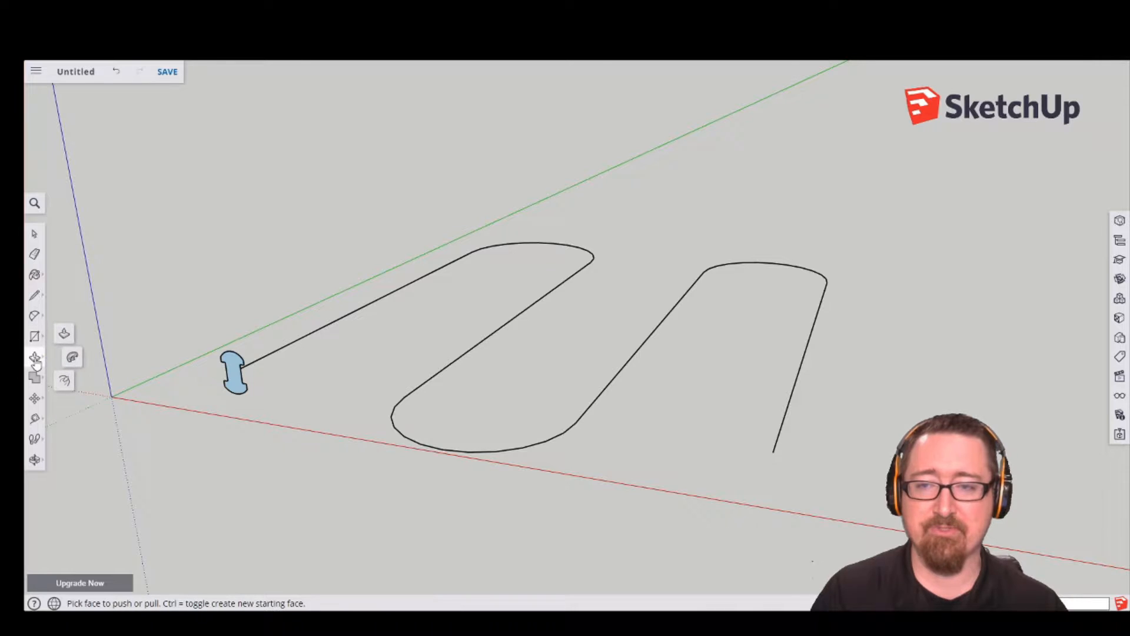
{"action": "left_click", "coordinate": [72, 358]}
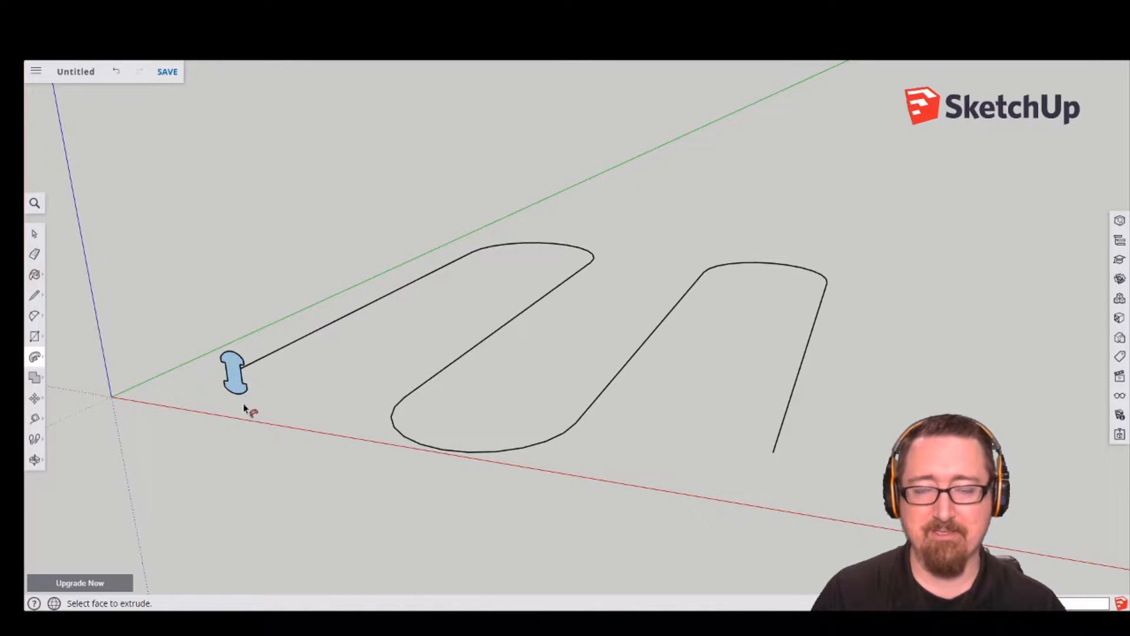
{"action": "left_click", "coordinate": [235, 367]}
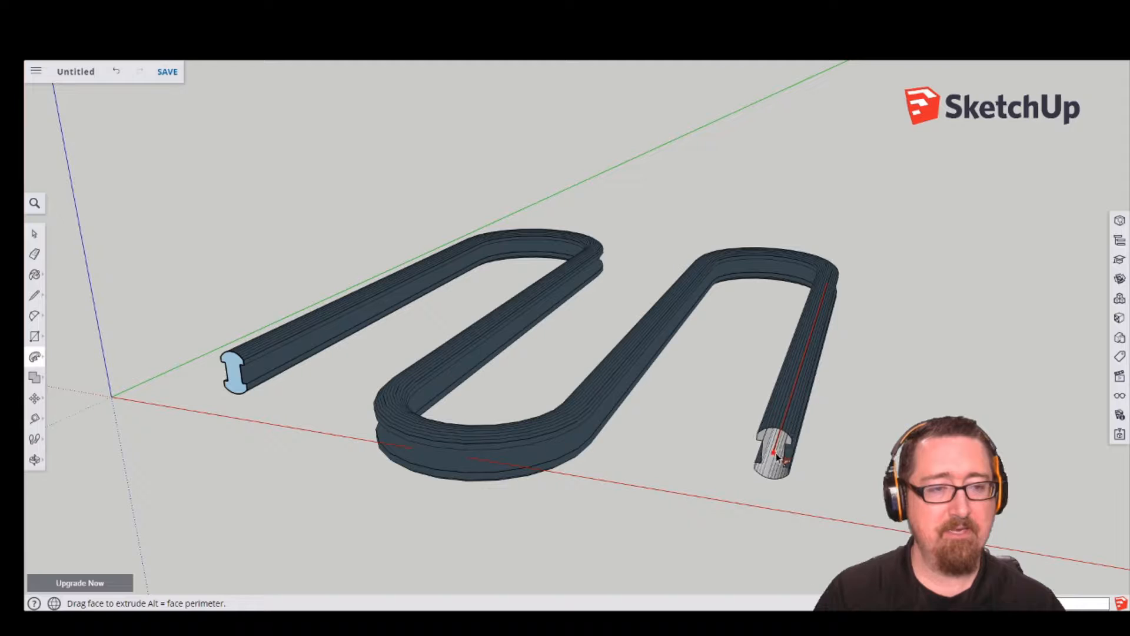
{"action": "left_click", "coordinate": [775, 458]}
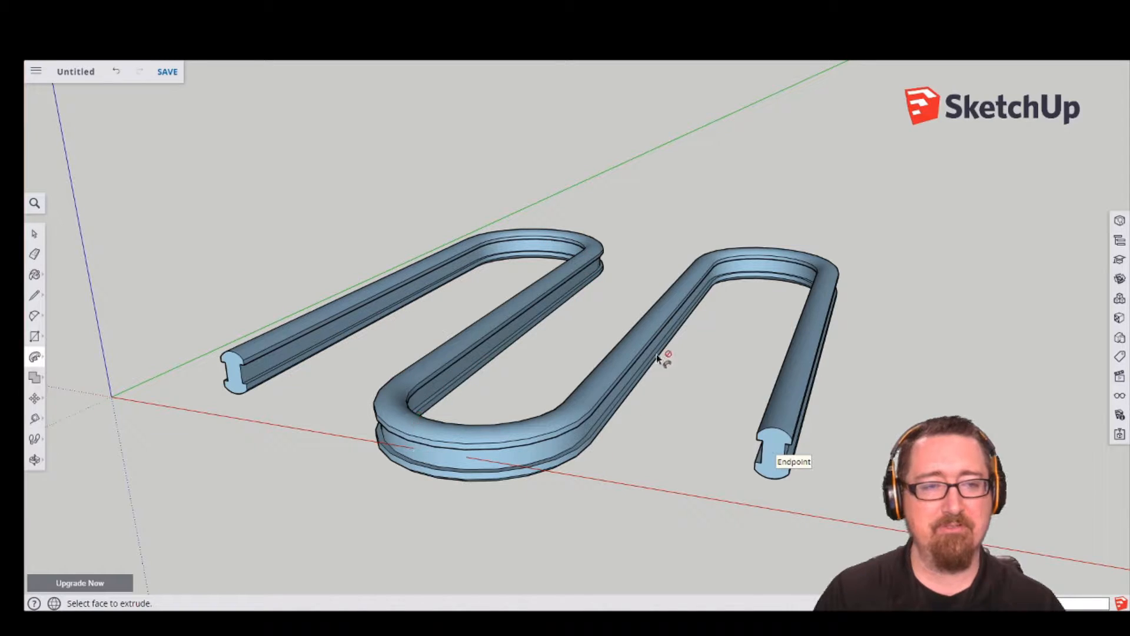
Examine the swept rail and the door outline on the front face of the neighbouring box.
{"action": "middle_click_drag", "start_coordinate": [858, 480], "coordinate": [499, 469]}
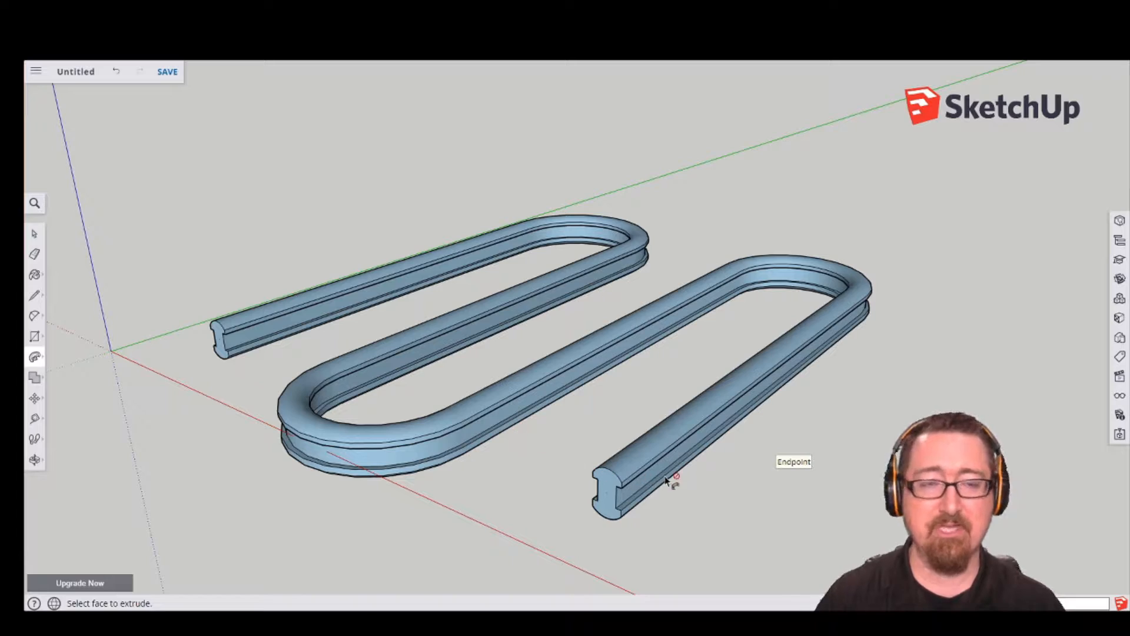
{"action": "scroll", "coordinate": [706, 465], "scroll_direction": "down", "scroll_amount": 3}
{"action": "middle_click_drag", "start_coordinate": [697, 420], "coordinate": [406, 272], "text": "shift"}
{"action": "middle_click_drag", "start_coordinate": [832, 394], "coordinate": [452, 351], "text": "shift"}
{"action": "scroll", "coordinate": [570, 388], "scroll_direction": "down", "scroll_amount": 2}
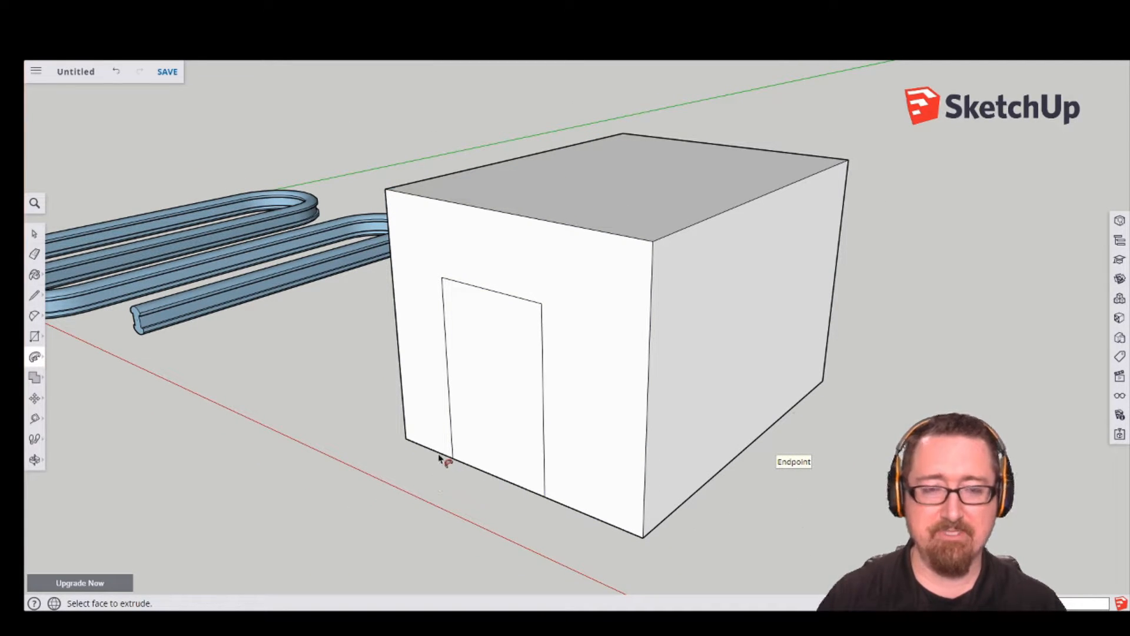
{"action": "scroll", "coordinate": [483, 460], "scroll_direction": "up", "scroll_amount": 2}
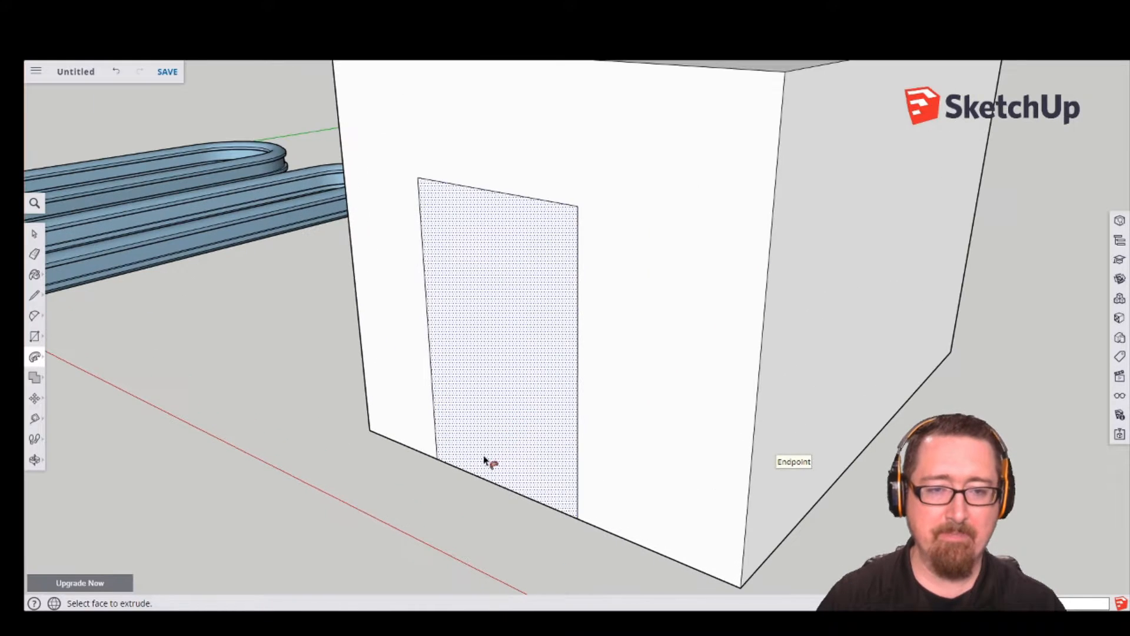
{"action": "middle_click_drag", "start_coordinate": [450, 504], "coordinate": [435, 468]}
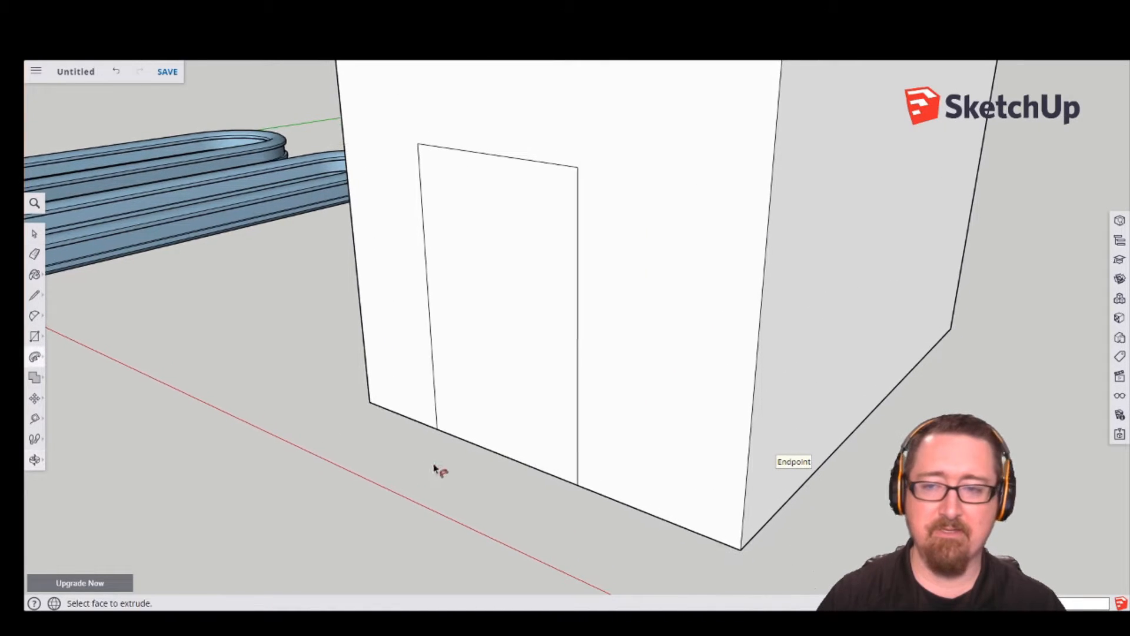
{"action": "left_click", "coordinate": [34, 400]}
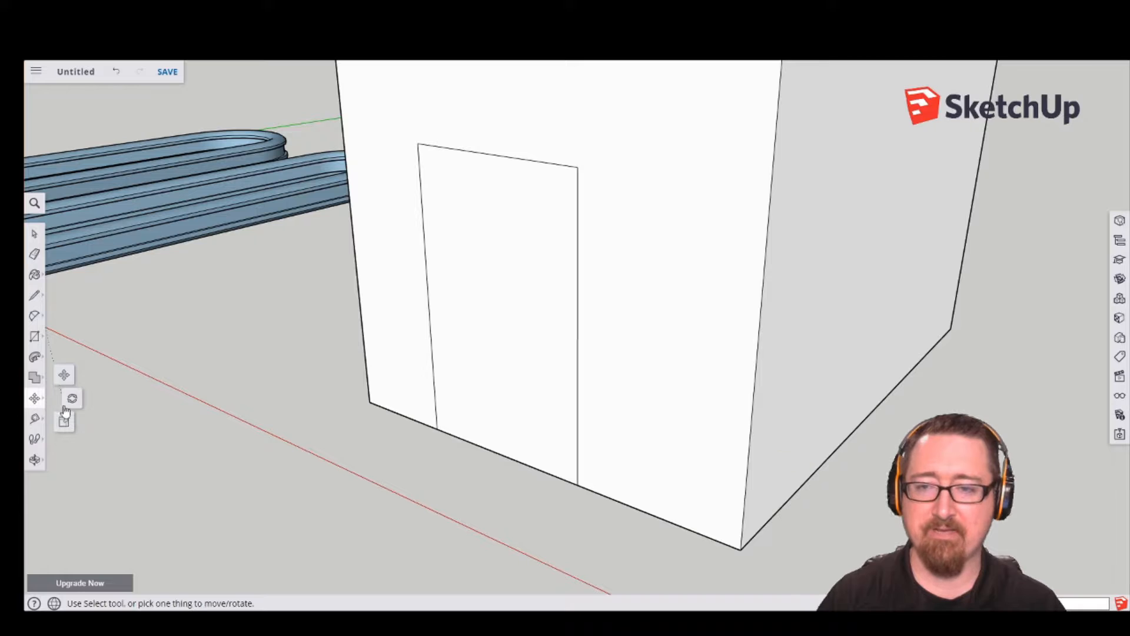
{"action": "left_click", "coordinate": [35, 234]}
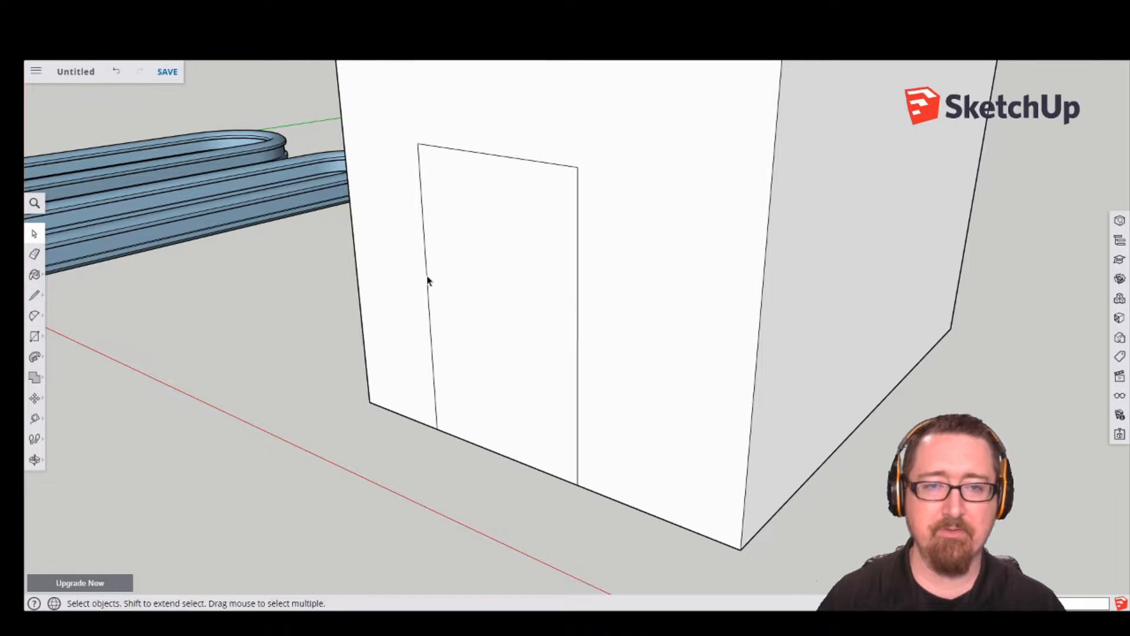
{"action": "left_click", "coordinate": [428, 280]}
{"action": "left_click", "coordinate": [513, 156], "text": "shift"}
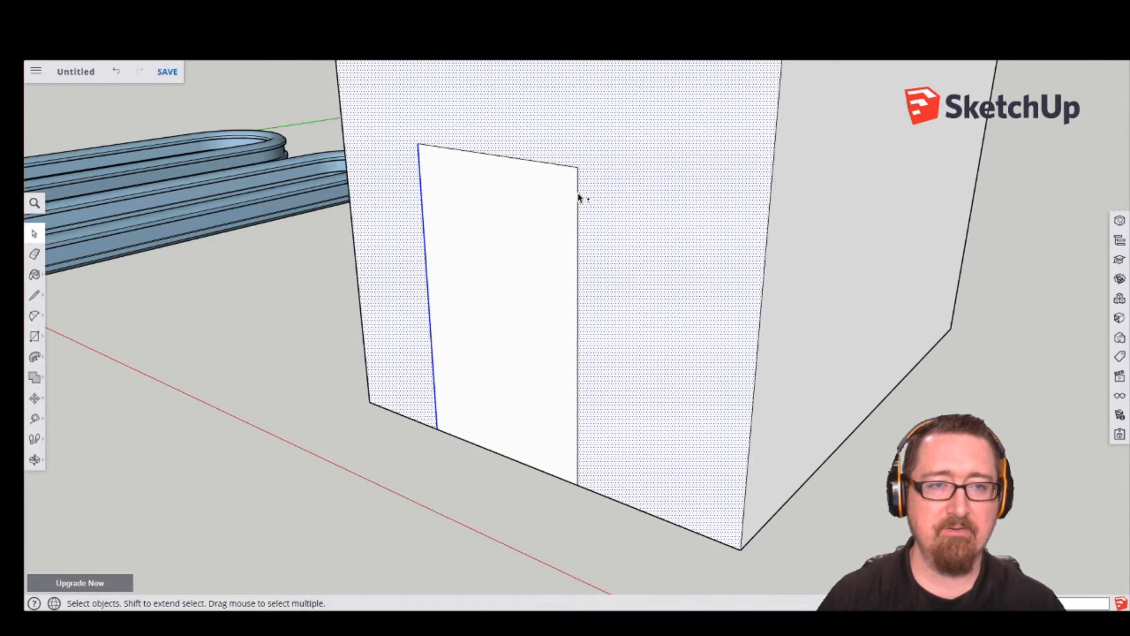
{"action": "left_click", "coordinate": [547, 153], "text": "shift"}
{"action": "left_click", "coordinate": [543, 165], "text": "shift"}
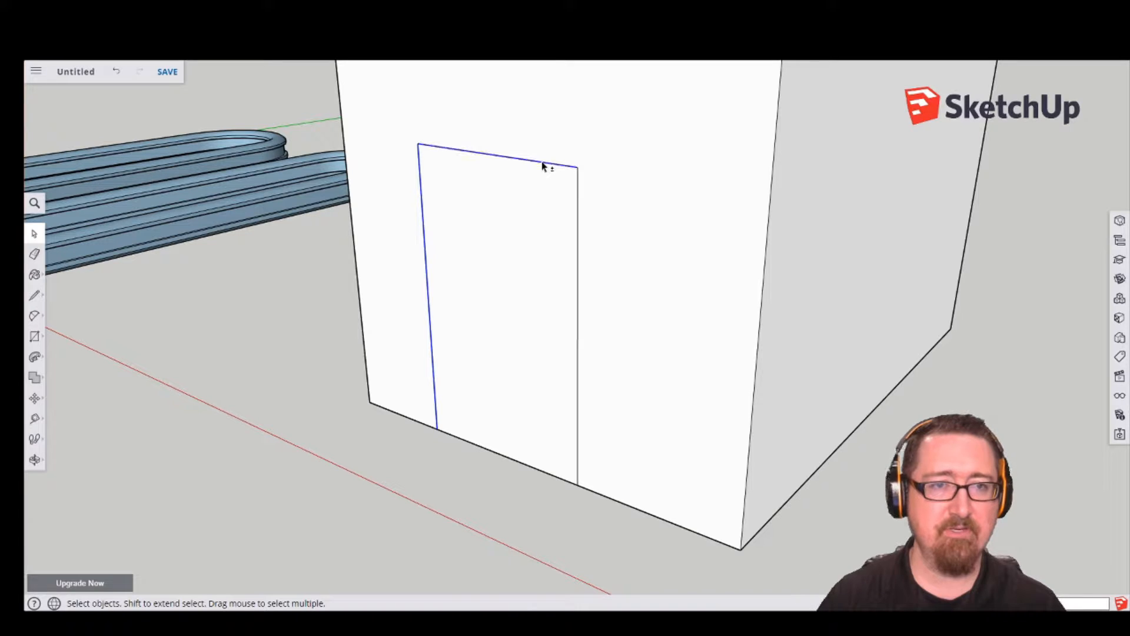
{"action": "left_click", "coordinate": [578, 183], "text": "shift"}
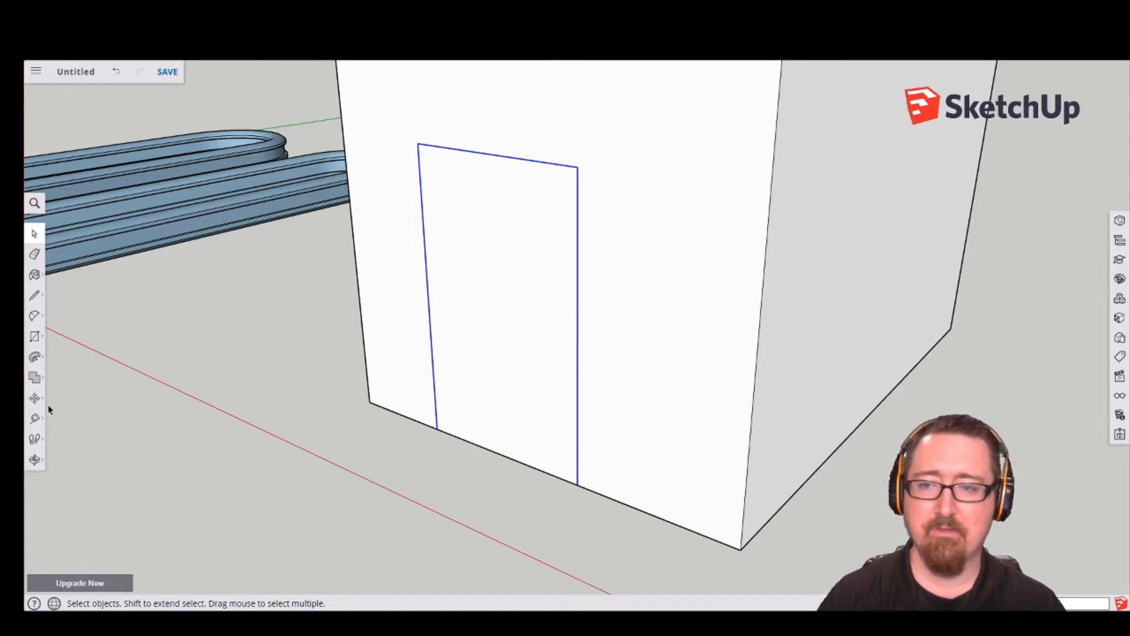
{"action": "left_click", "coordinate": [34, 356]}
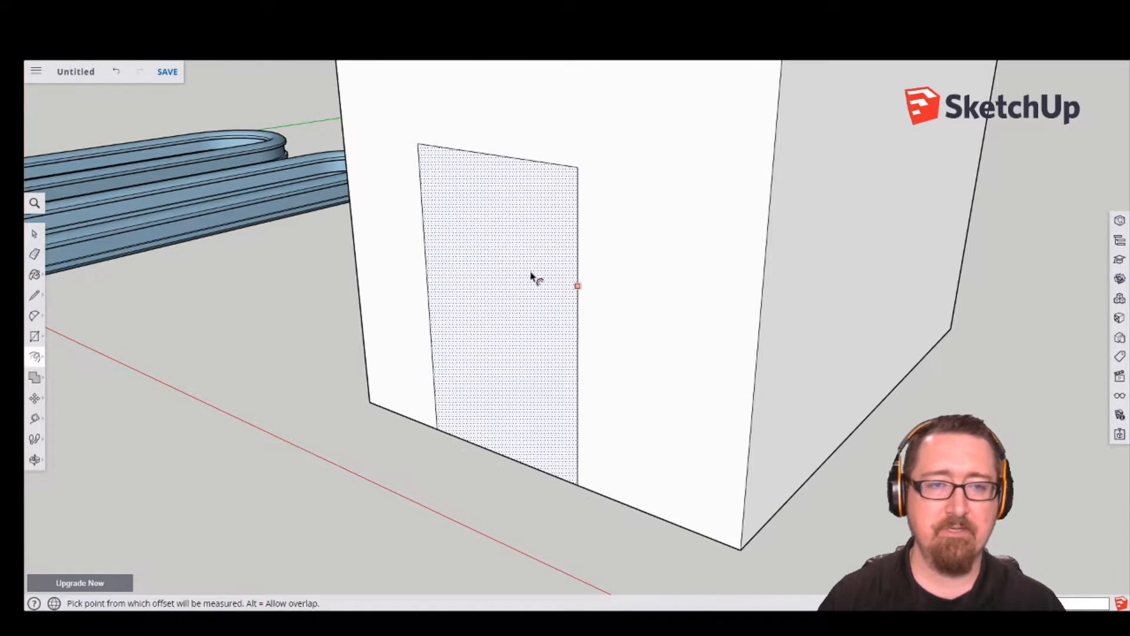
{"action": "left_click", "coordinate": [550, 278]}
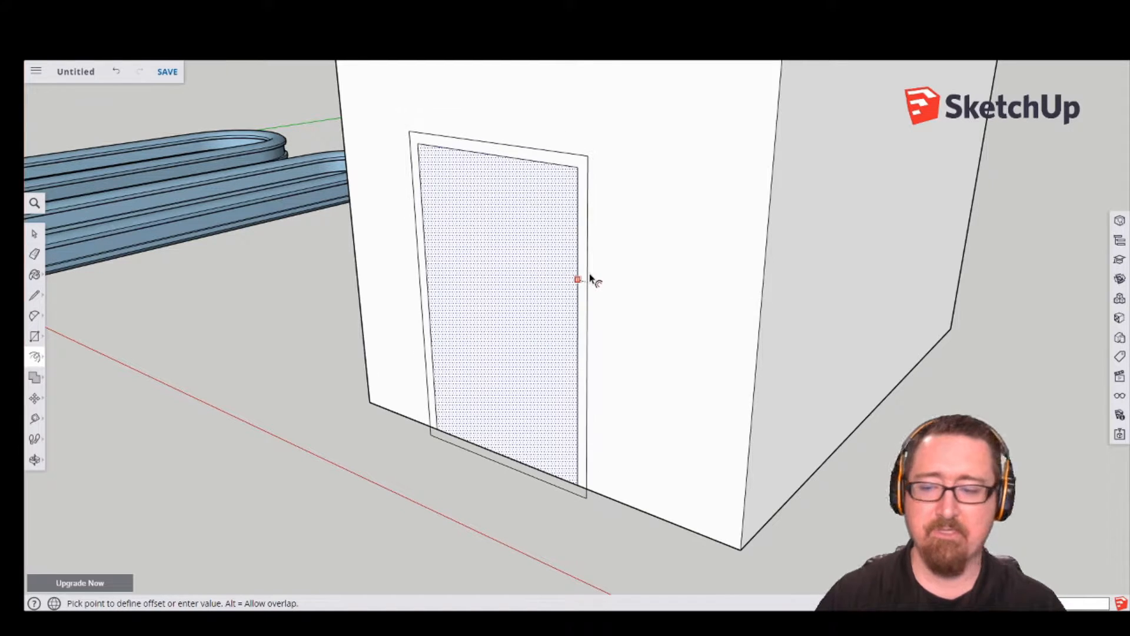
{"action": "key", "text": "Escape"}
Offset the door outline's two sides and top edge twice outward and once slightly inward, leaving the base open.
{"action": "left_click", "coordinate": [34, 234]}
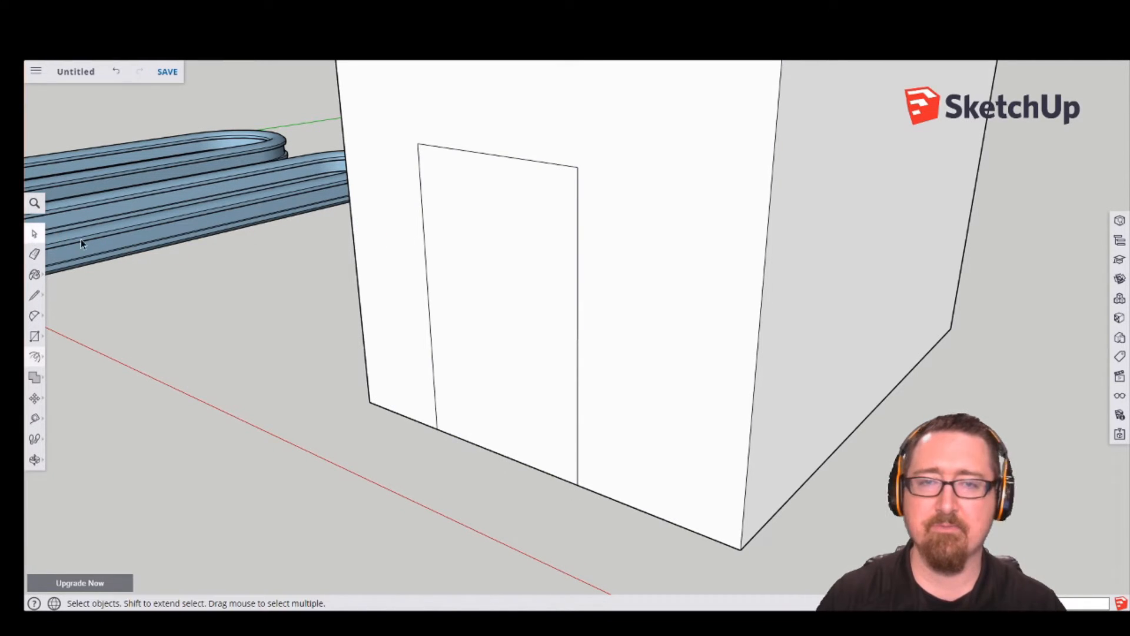
{"action": "left_click", "coordinate": [420, 187]}
{"action": "left_click", "coordinate": [473, 154], "text": "shift"}
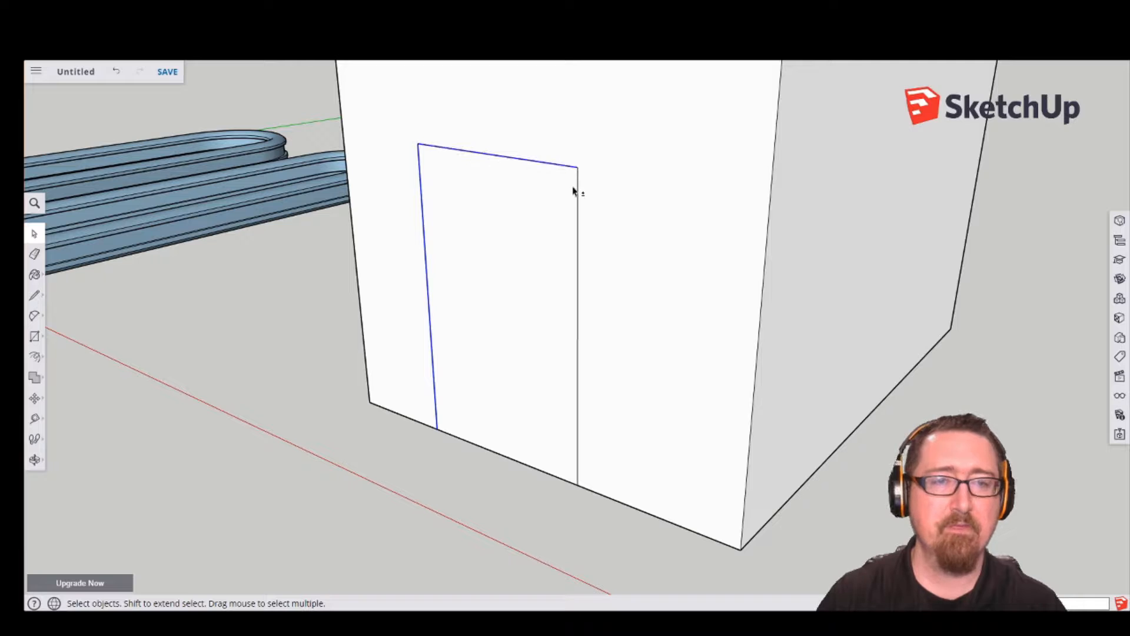
{"action": "left_click", "coordinate": [577, 192], "text": "shift"}
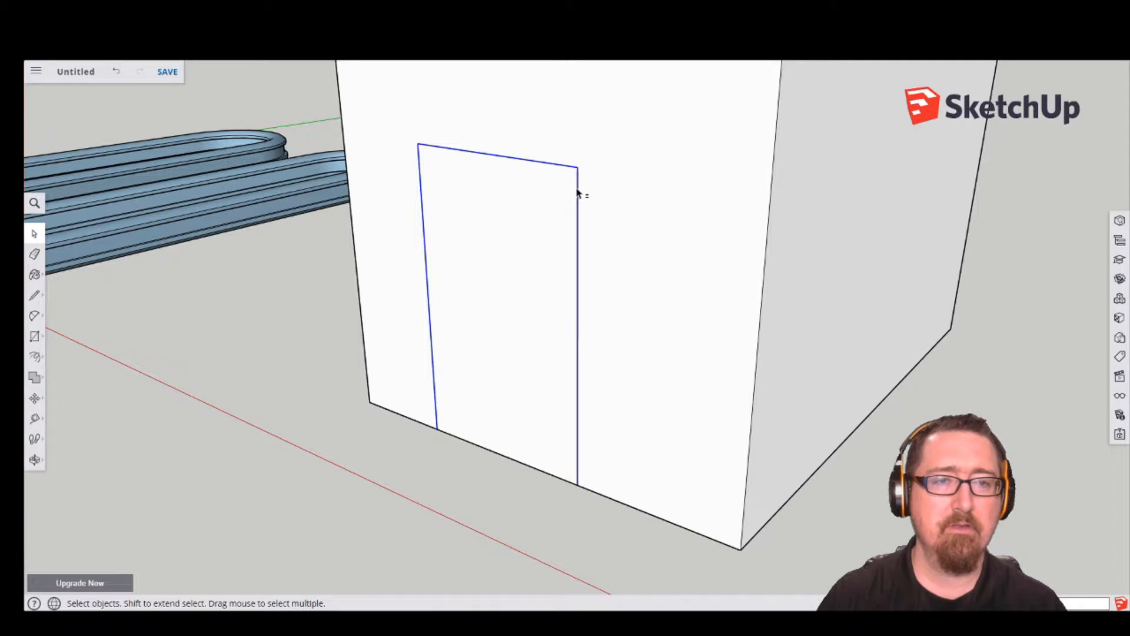
{"action": "left_click", "coordinate": [34, 359]}
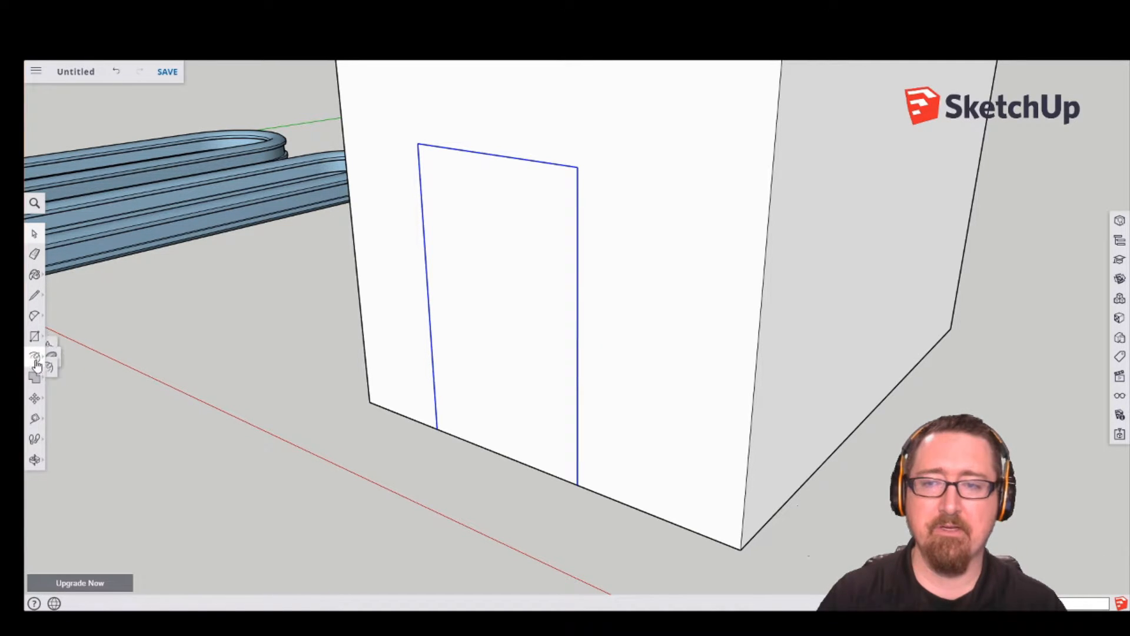
{"action": "left_click", "coordinate": [580, 274]}
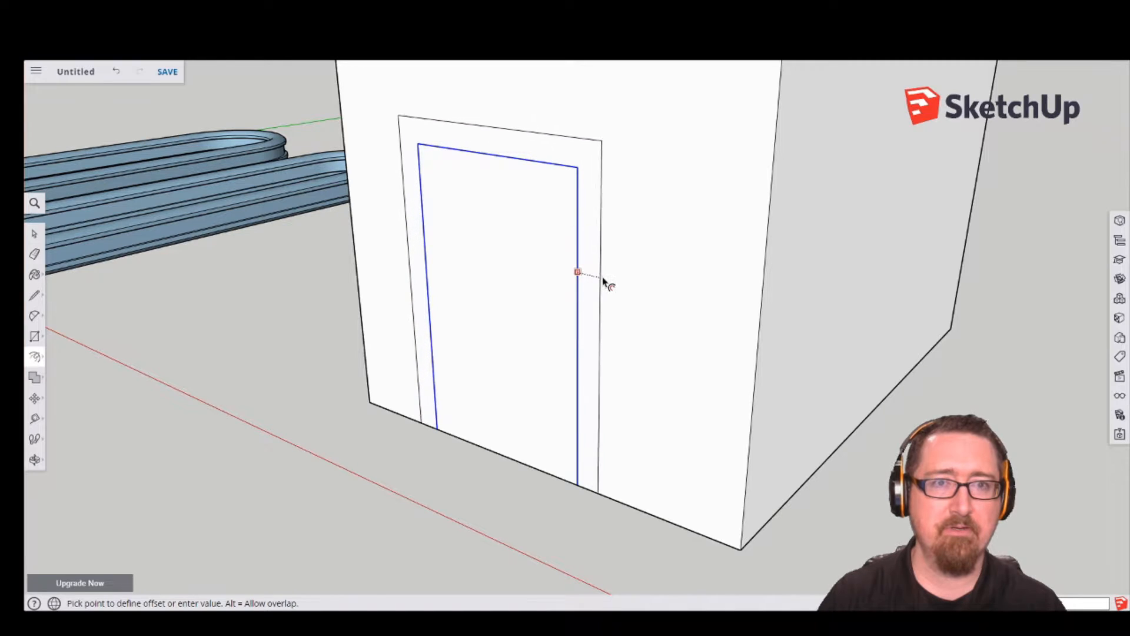
{"action": "left_click", "coordinate": [589, 275]}
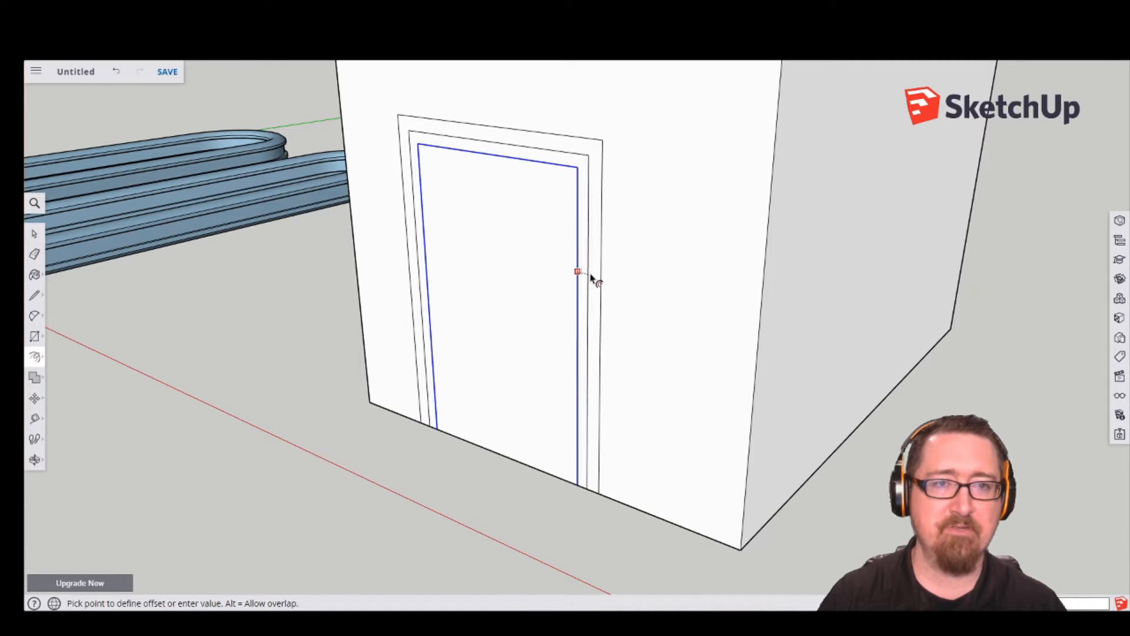
{"action": "left_click", "coordinate": [578, 274]}
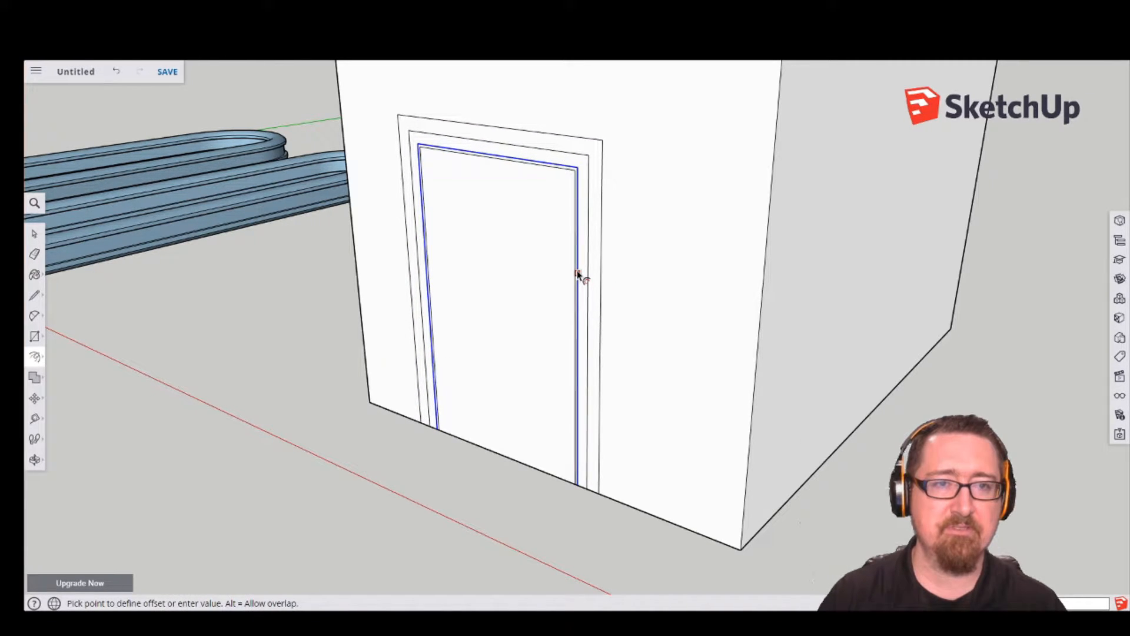
{"action": "left_click", "coordinate": [577, 272]}
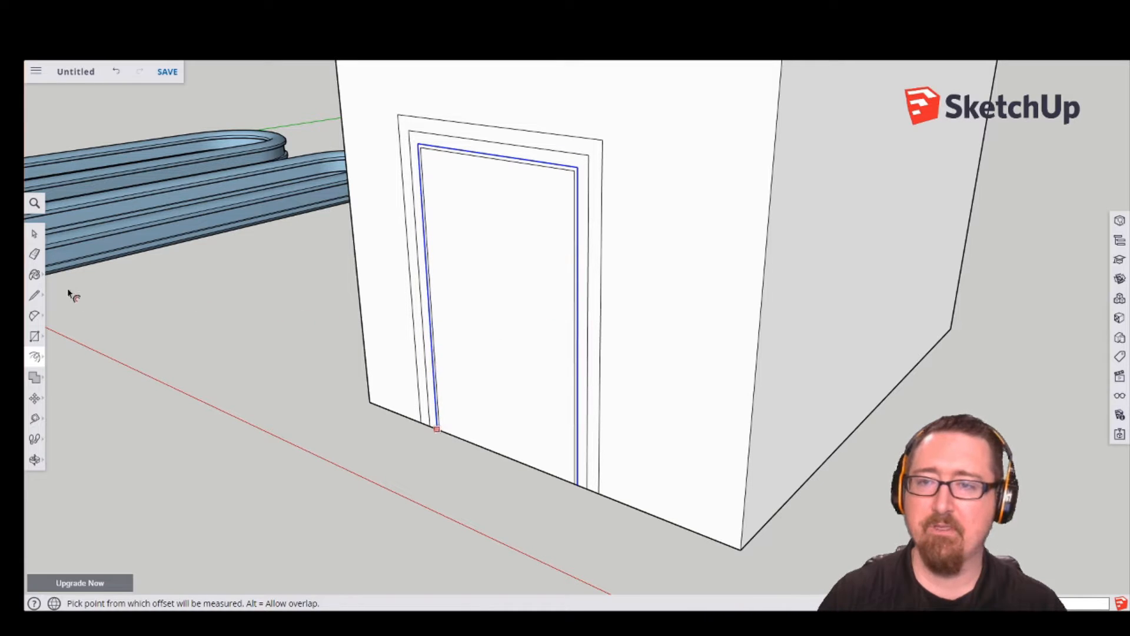
{"action": "key", "text": "space"}
{"action": "left_click", "coordinate": [189, 364]}
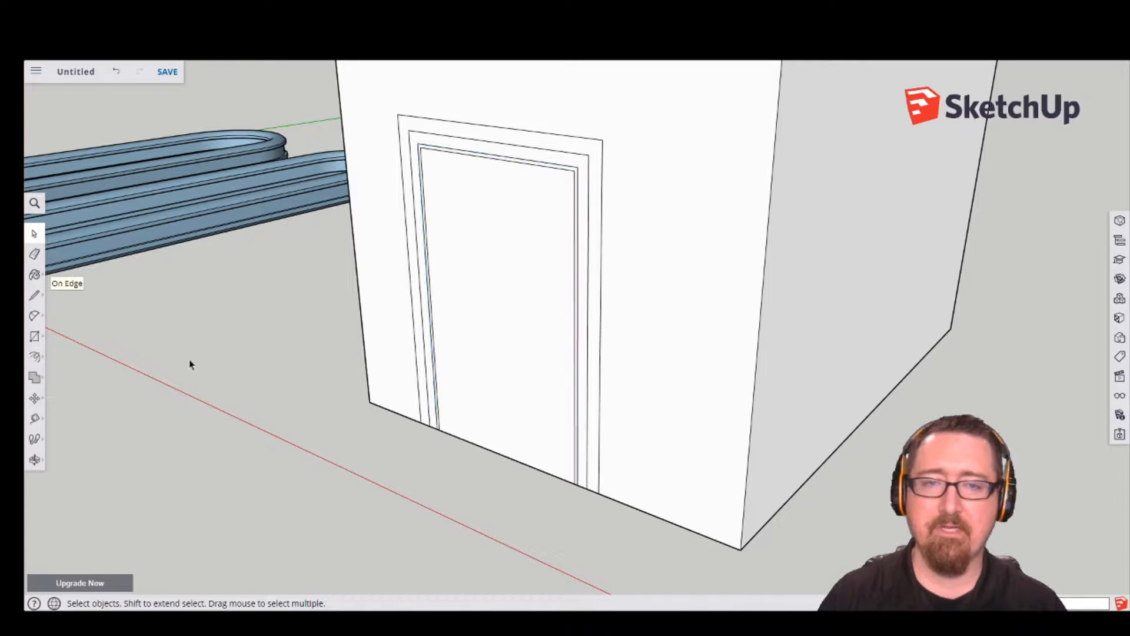
Push/Pull the bands around the door outward into stepped trim and push the door panel slightly inward.
{"action": "left_click", "coordinate": [34, 357]}
{"action": "left_click", "coordinate": [68, 330]}
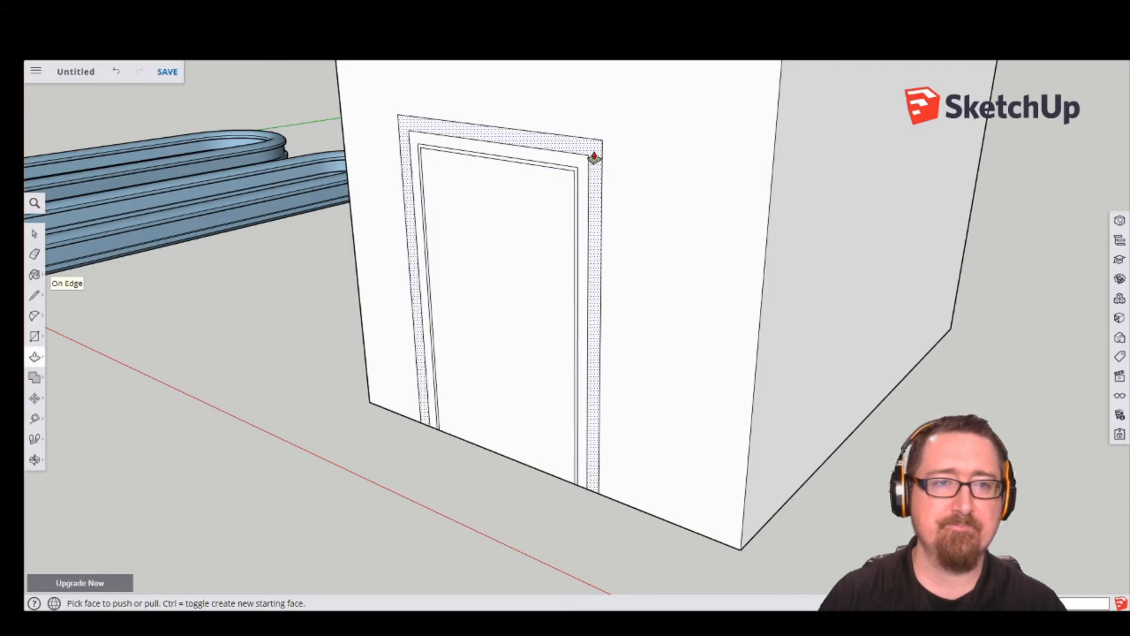
{"action": "left_click_drag", "start_coordinate": [593, 156], "coordinate": [531, 165]}
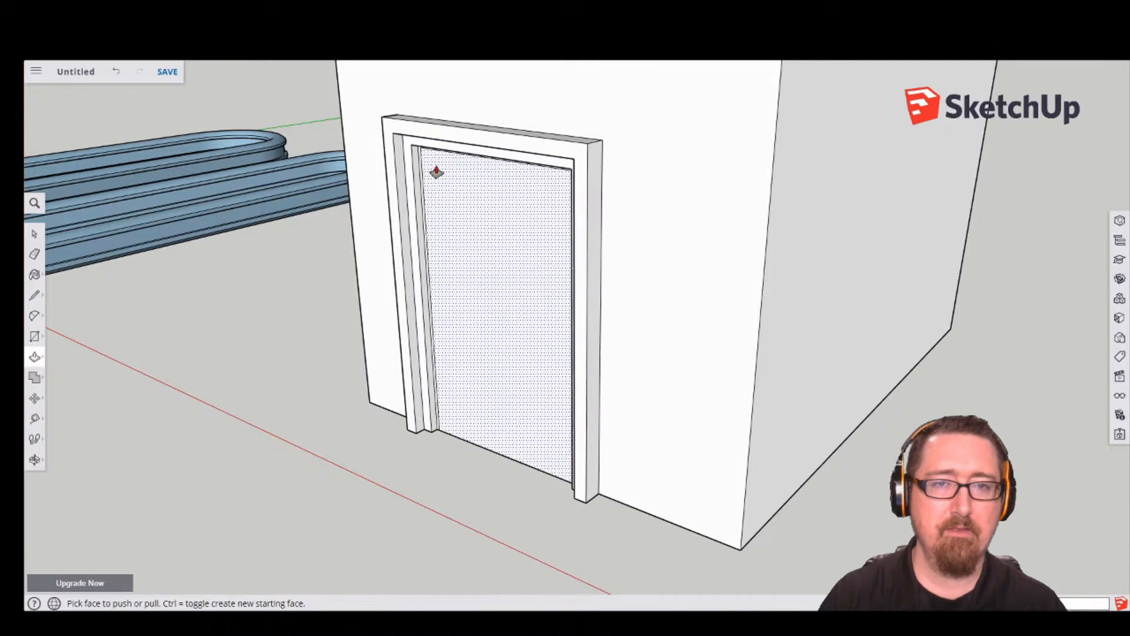
{"action": "left_click", "coordinate": [419, 173]}
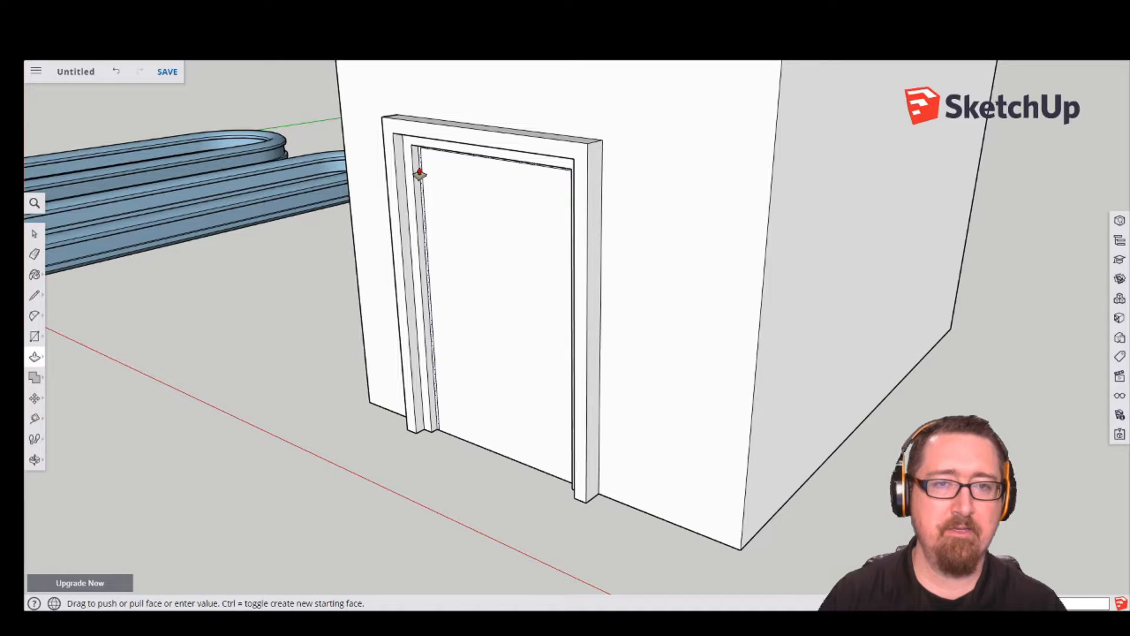
{"action": "left_click", "coordinate": [418, 172]}
{"action": "left_click", "coordinate": [472, 202]}
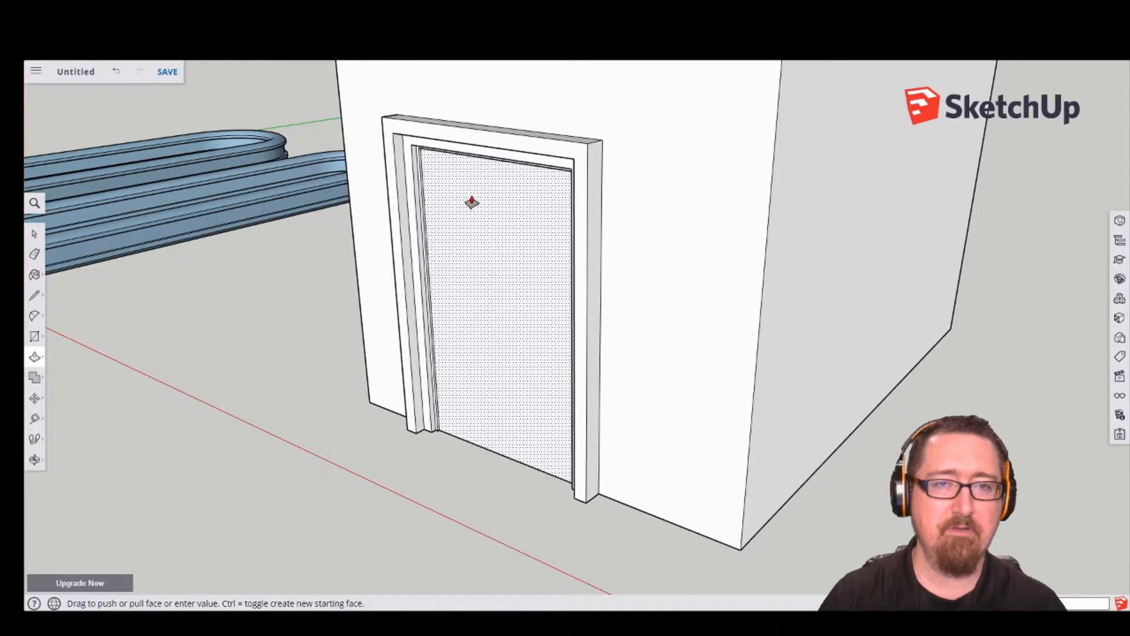
{"action": "left_click", "coordinate": [472, 202]}
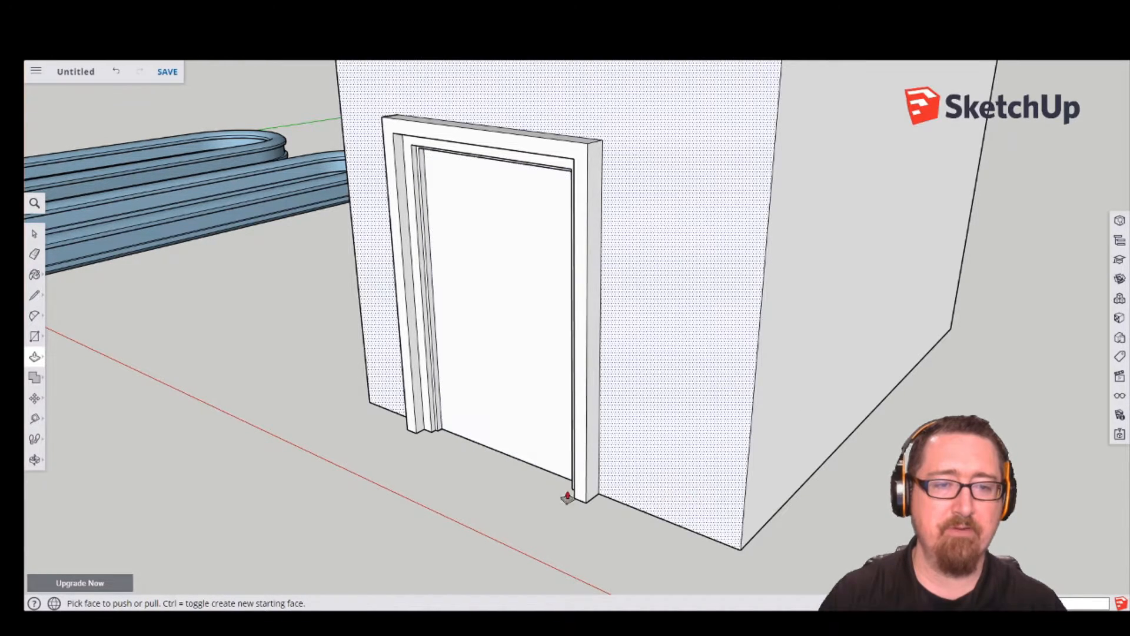
Draw a small rectangle on the ground in the corner between the door trim's outer right side and the wall.
{"action": "middle_click_drag", "start_coordinate": [567, 497], "coordinate": [500, 480]}
{"action": "middle_click_drag", "start_coordinate": [502, 412], "coordinate": [467, 447]}
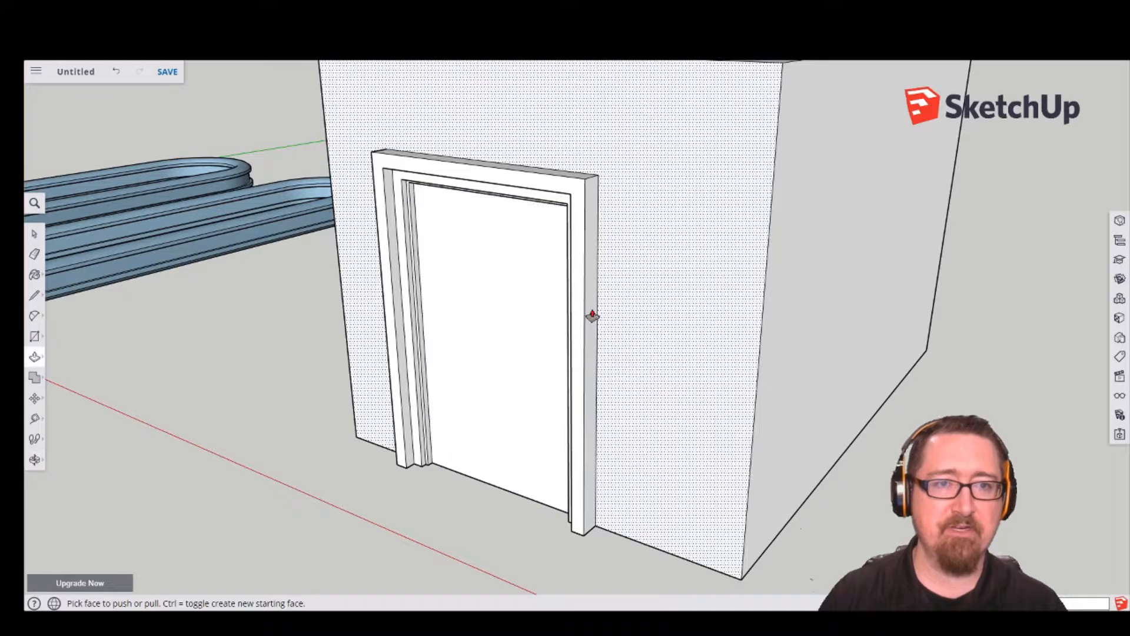
{"action": "scroll", "coordinate": [602, 547], "scroll_direction": "up", "scroll_amount": 5}
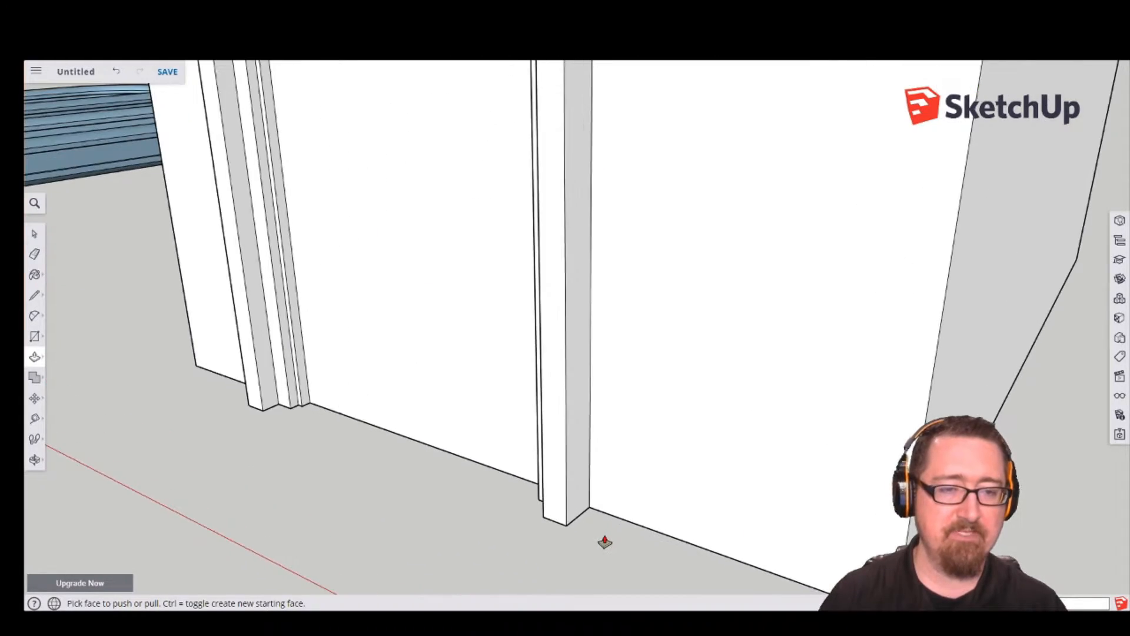
{"action": "scroll", "coordinate": [604, 541], "scroll_direction": "up", "scroll_amount": 4}
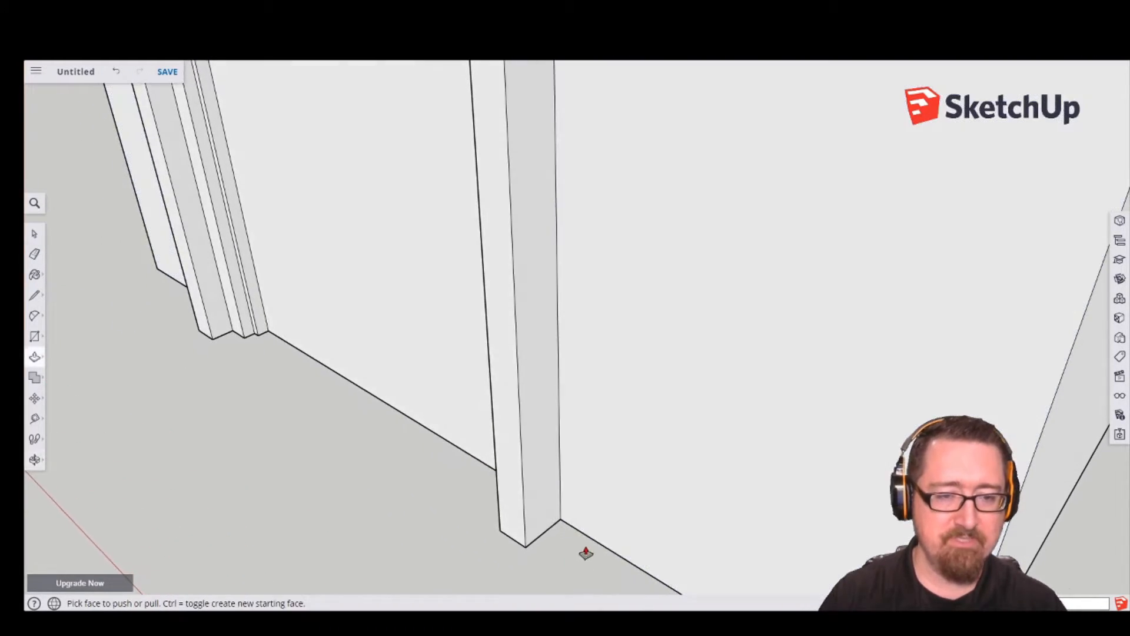
{"action": "middle_click_drag", "start_coordinate": [585, 553], "coordinate": [415, 361]}
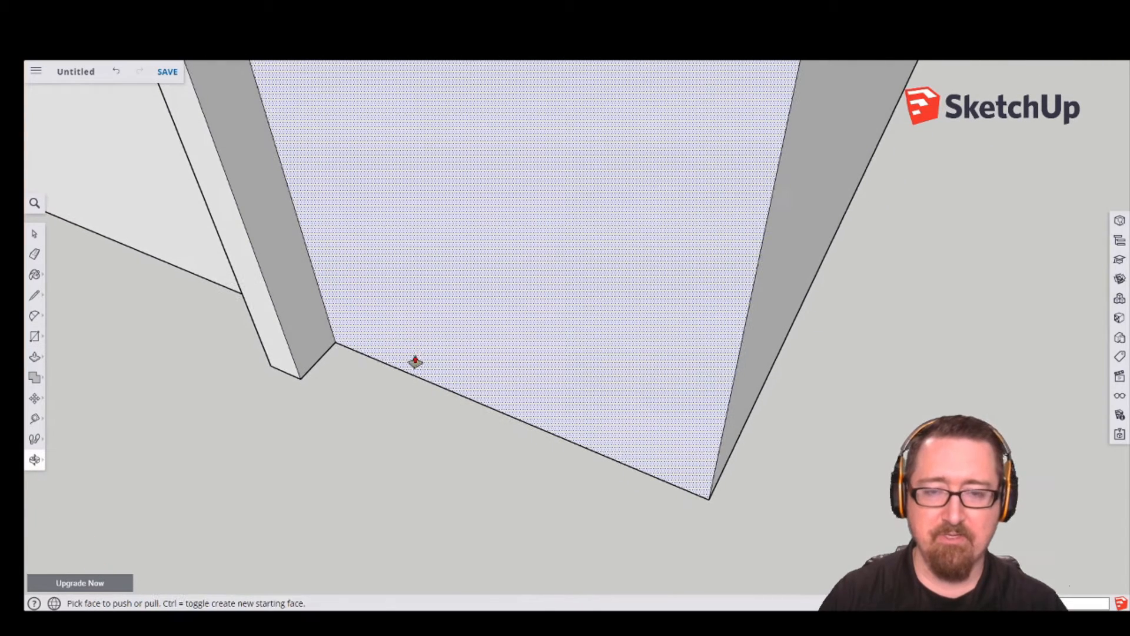
{"action": "left_click", "coordinate": [34, 295]}
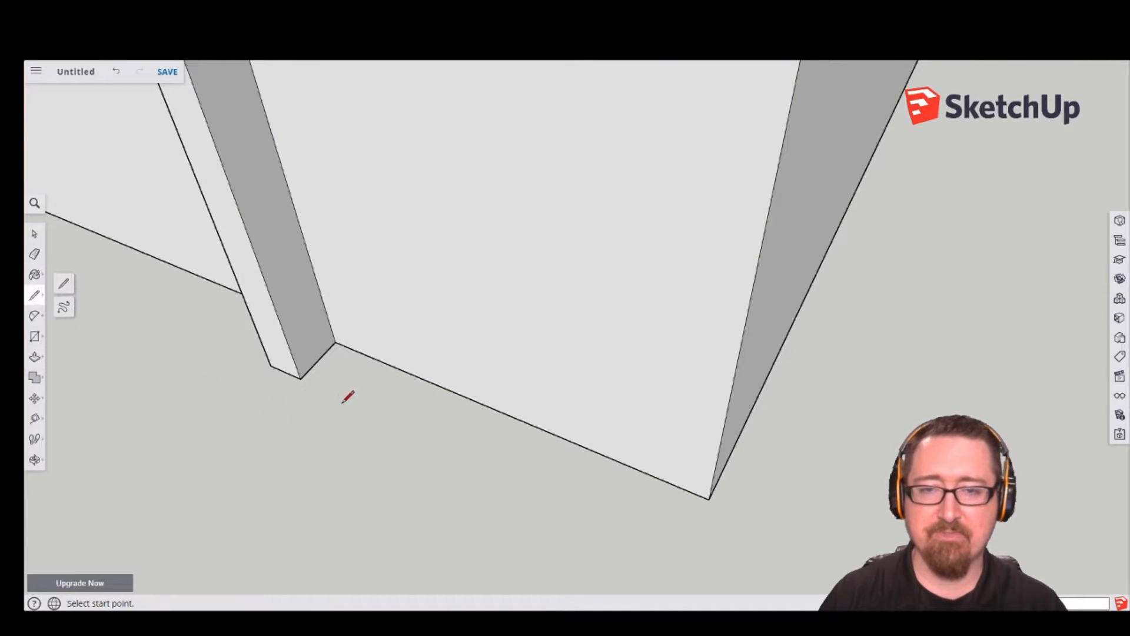
{"action": "left_click", "coordinate": [359, 352]}
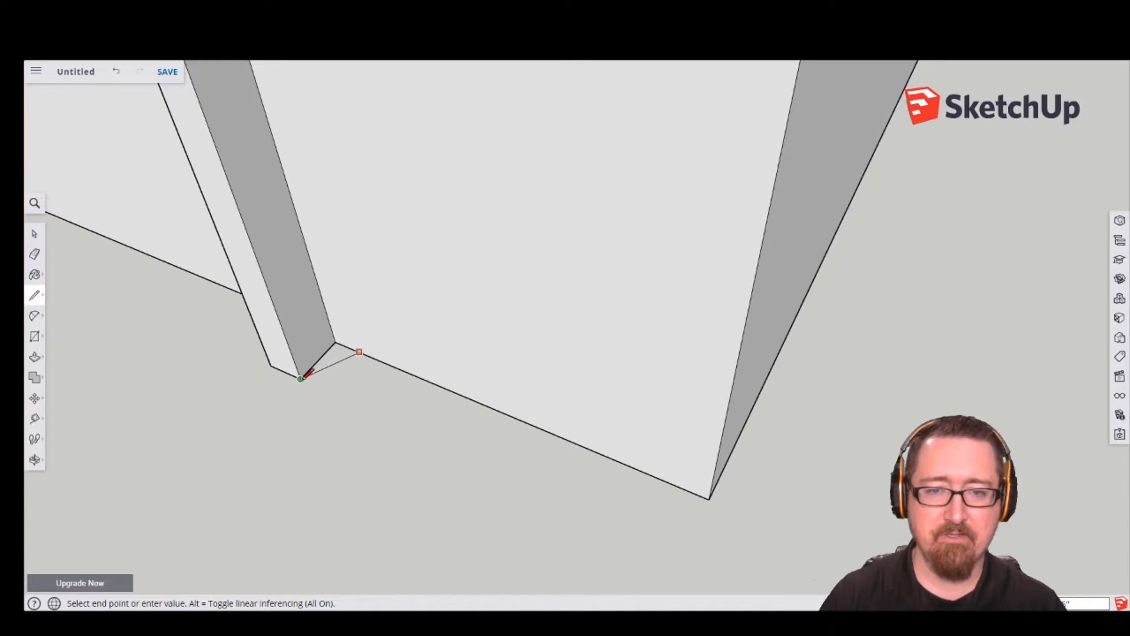
{"action": "left_click", "coordinate": [325, 389]}
{"action": "left_click", "coordinate": [301, 378]}
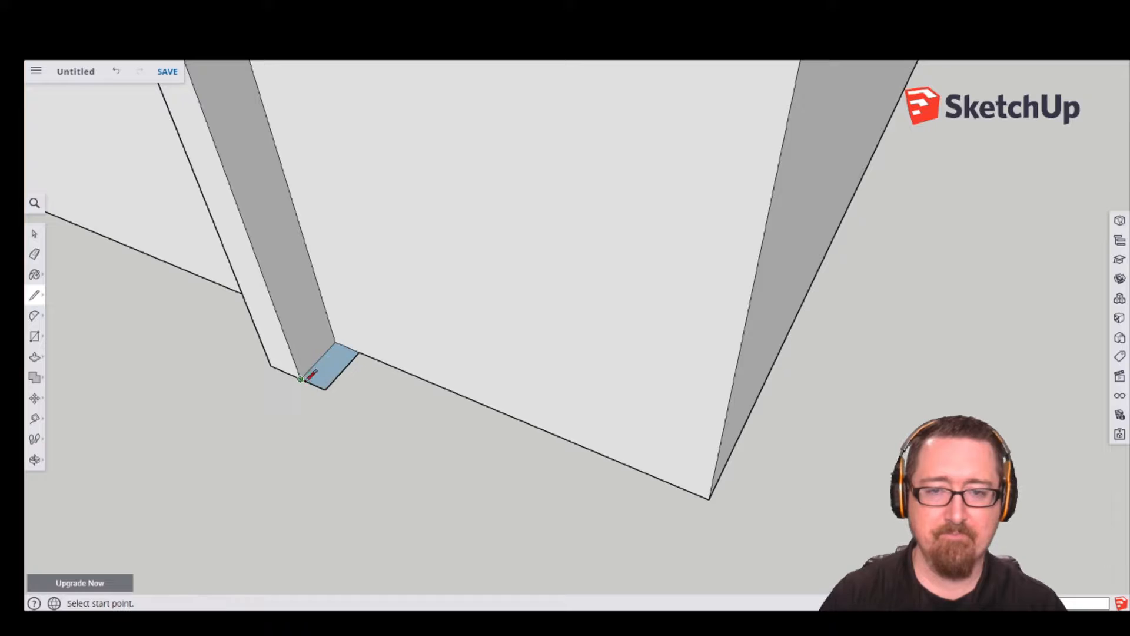
Draw a stepped line with the Line tool across the small rectangle, from its outer edge to the door trim's side.
{"action": "scroll", "coordinate": [328, 361], "scroll_direction": "up", "scroll_amount": 4}
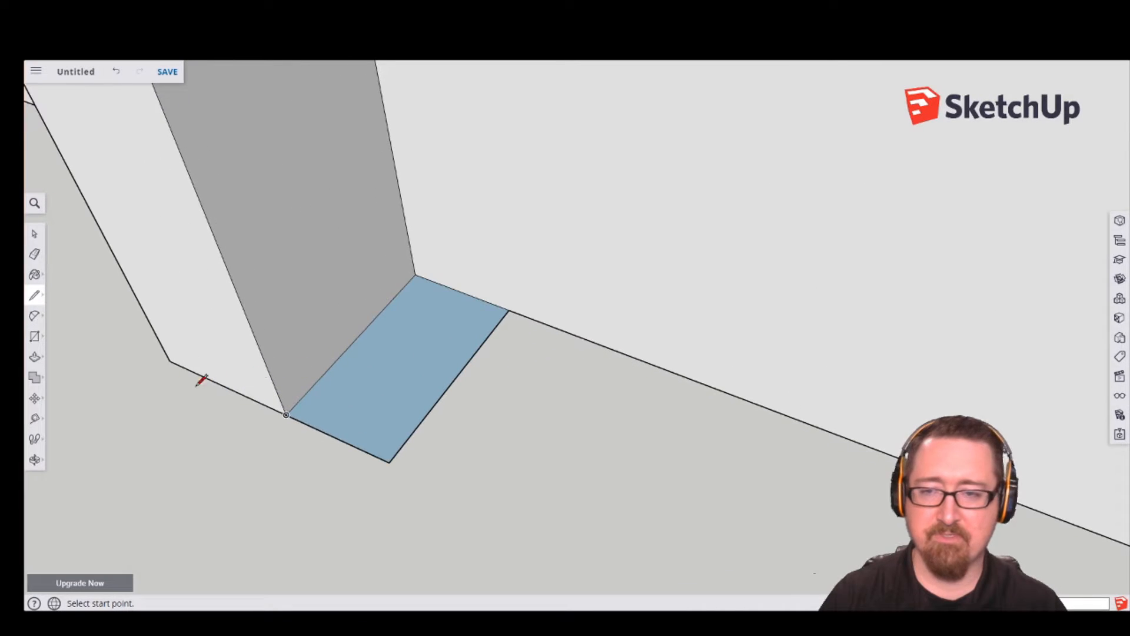
{"action": "left_click", "coordinate": [33, 315]}
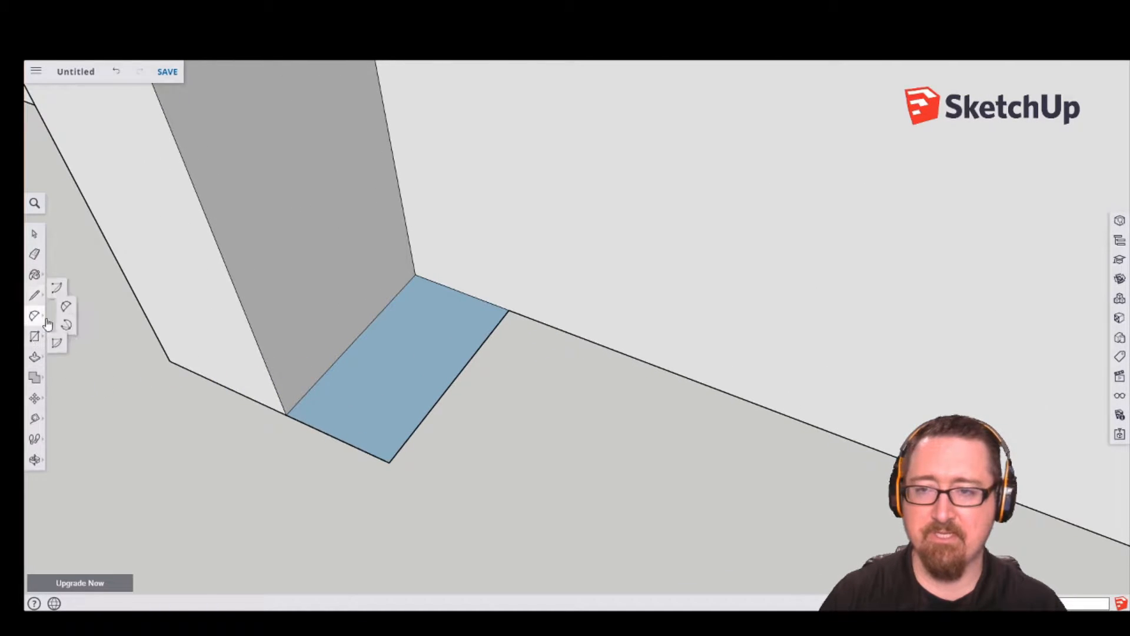
{"action": "left_click", "coordinate": [77, 306]}
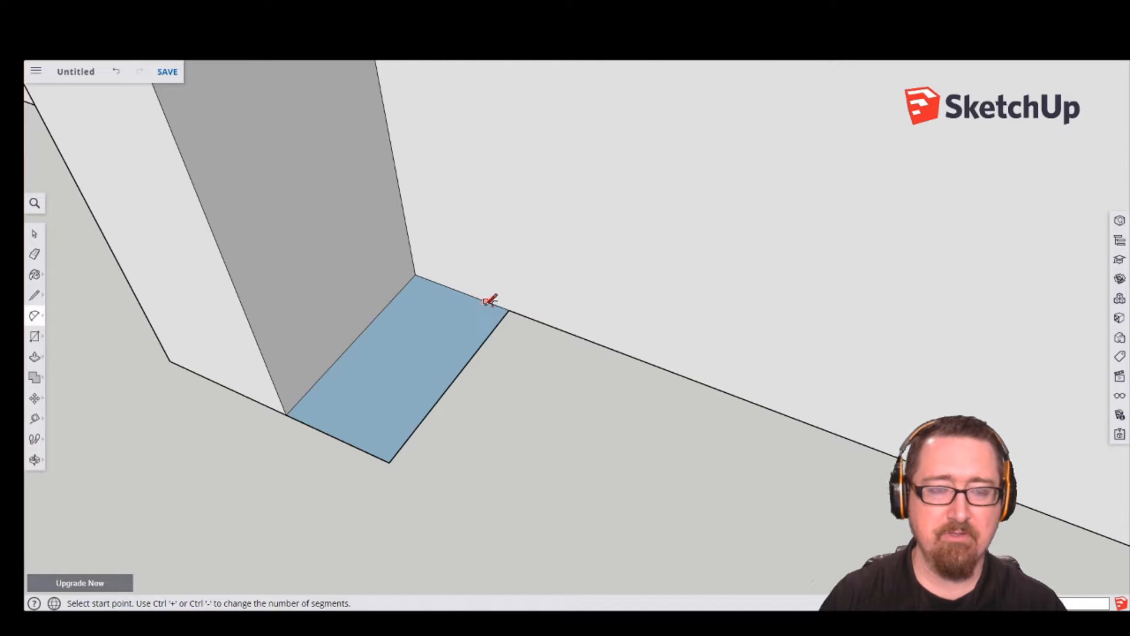
{"action": "left_click", "coordinate": [33, 295]}
{"action": "left_click", "coordinate": [487, 336]}
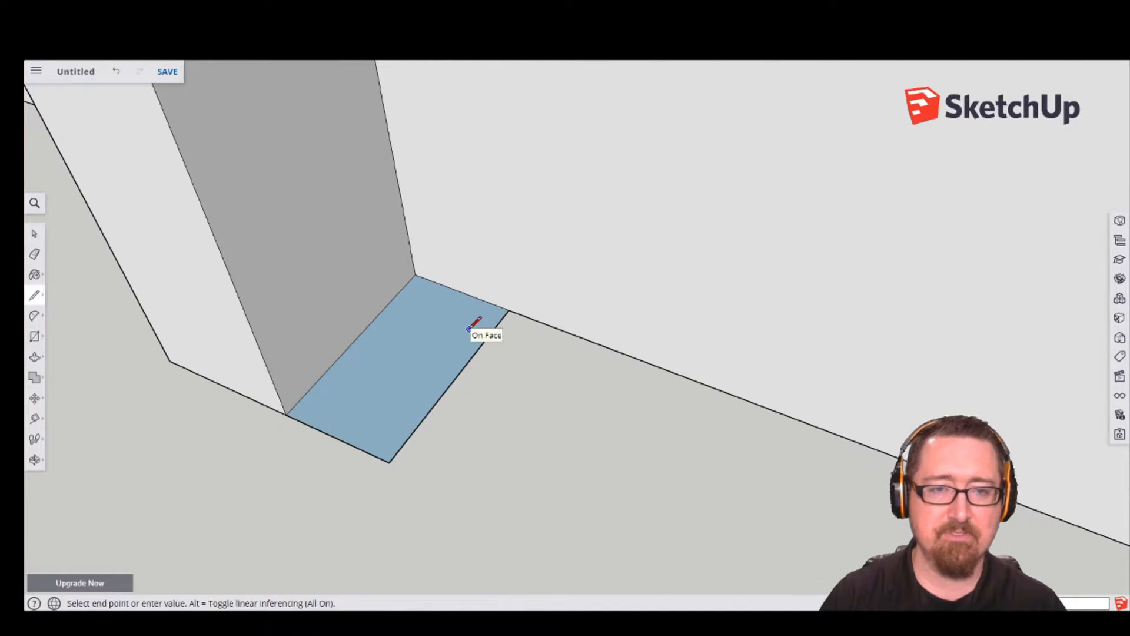
{"action": "left_click", "coordinate": [428, 380]}
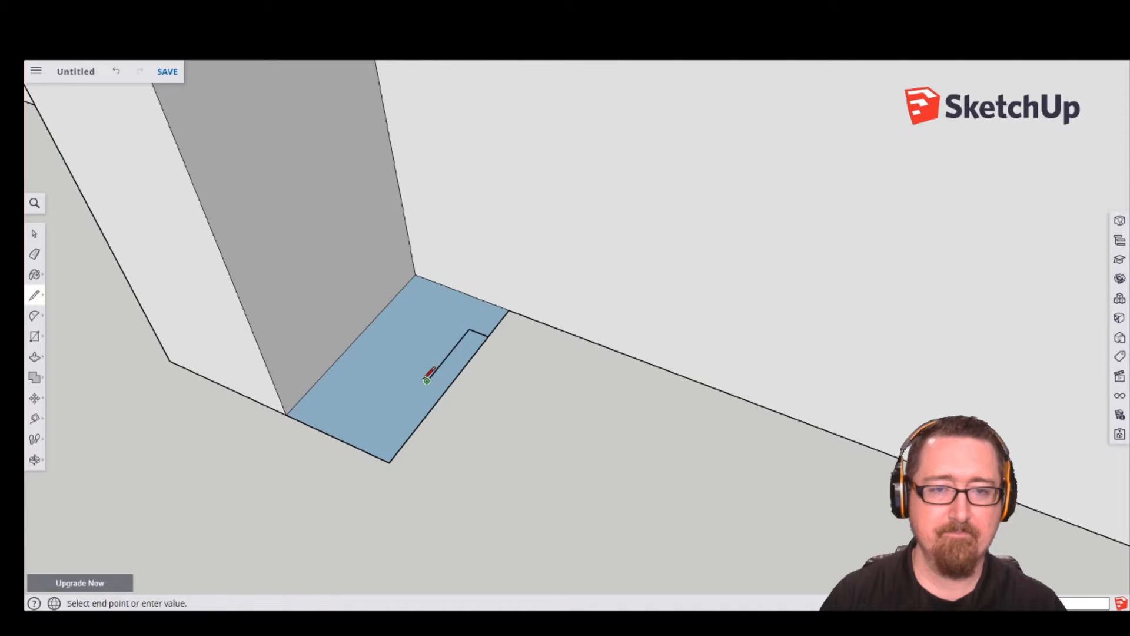
{"action": "left_click", "coordinate": [394, 368]}
{"action": "left_click", "coordinate": [358, 407]}
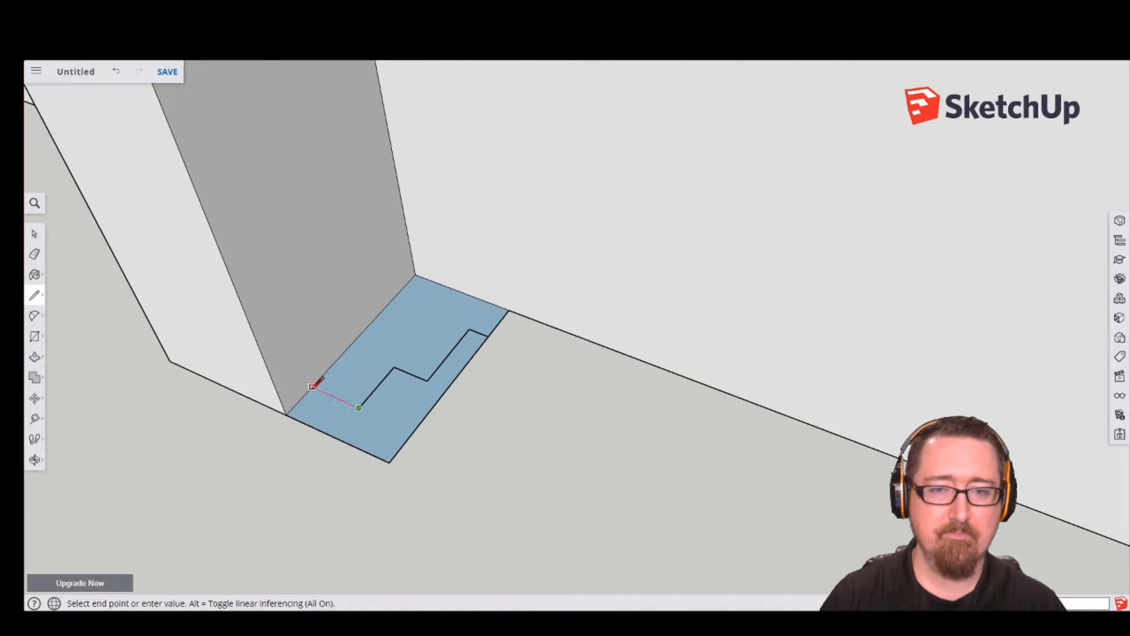
{"action": "left_click", "coordinate": [327, 393]}
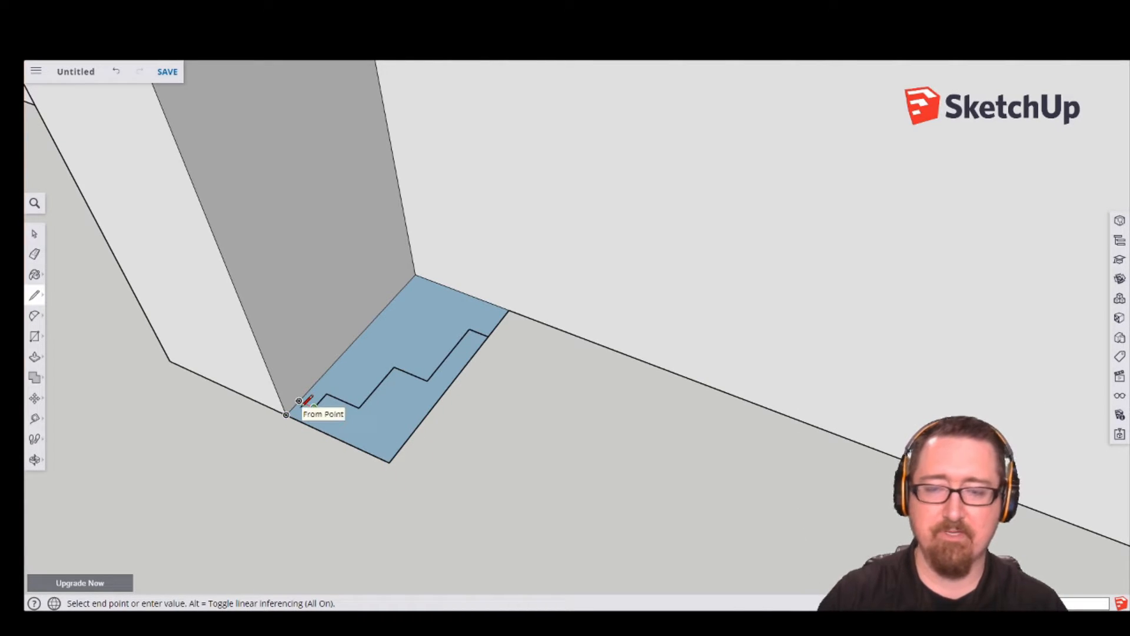
{"action": "left_click", "coordinate": [299, 401]}
Round the stepped line's corner nearest the wall and its first inner corner with tangent arcs.
{"action": "left_click", "coordinate": [34, 316]}
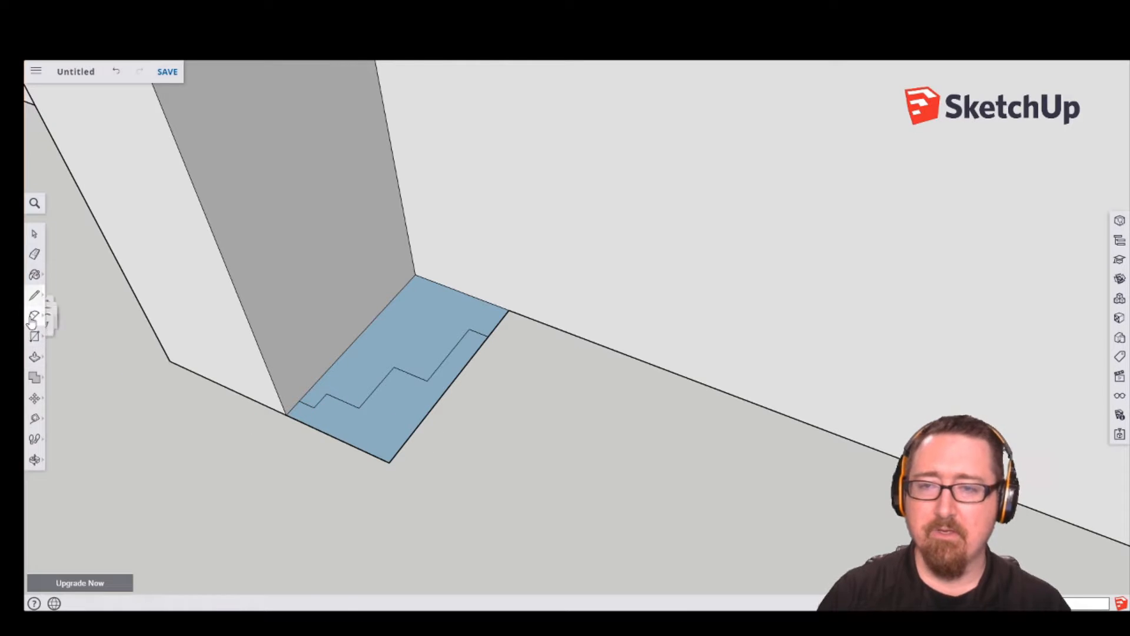
{"action": "scroll", "coordinate": [464, 335], "scroll_direction": "up", "scroll_amount": 2}
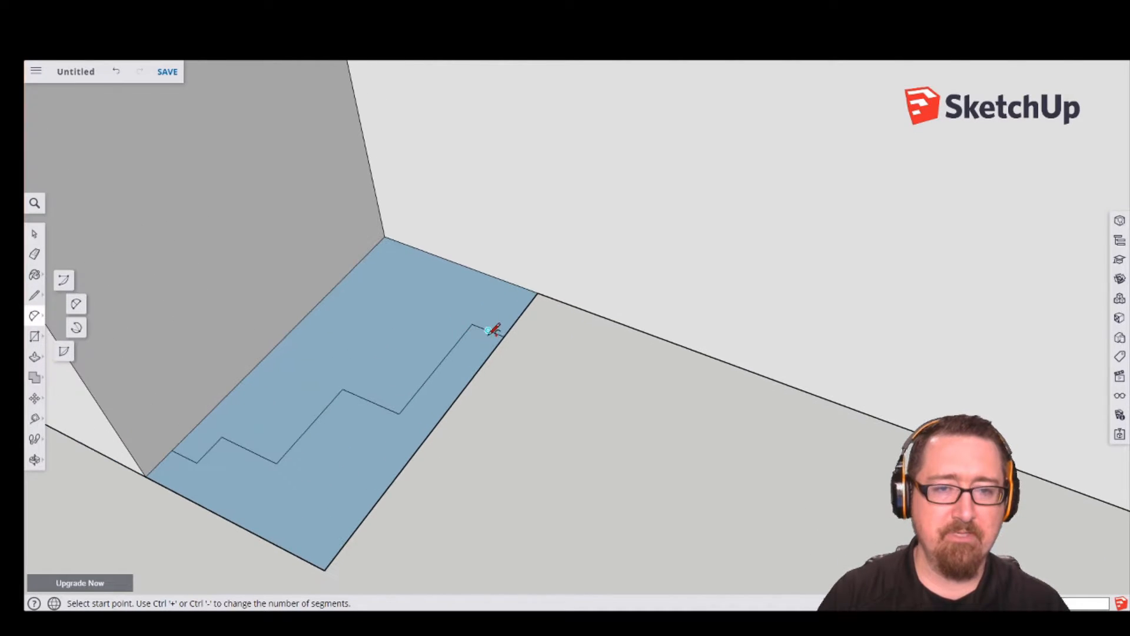
{"action": "left_click", "coordinate": [463, 335]}
{"action": "left_click", "coordinate": [504, 336]}
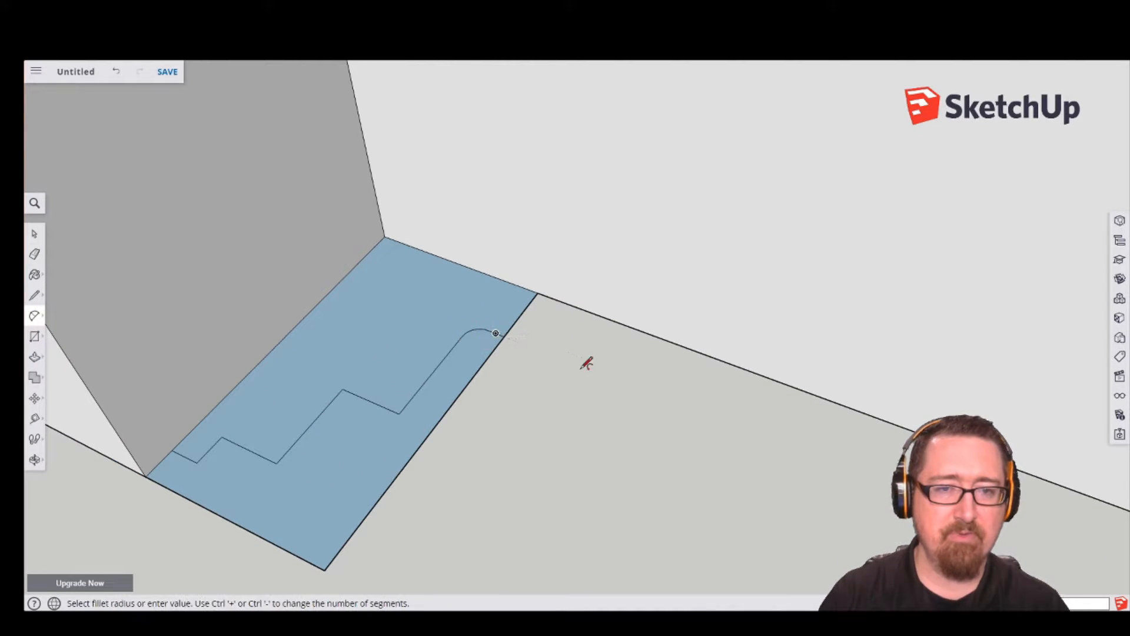
{"action": "left_click", "coordinate": [414, 391]}
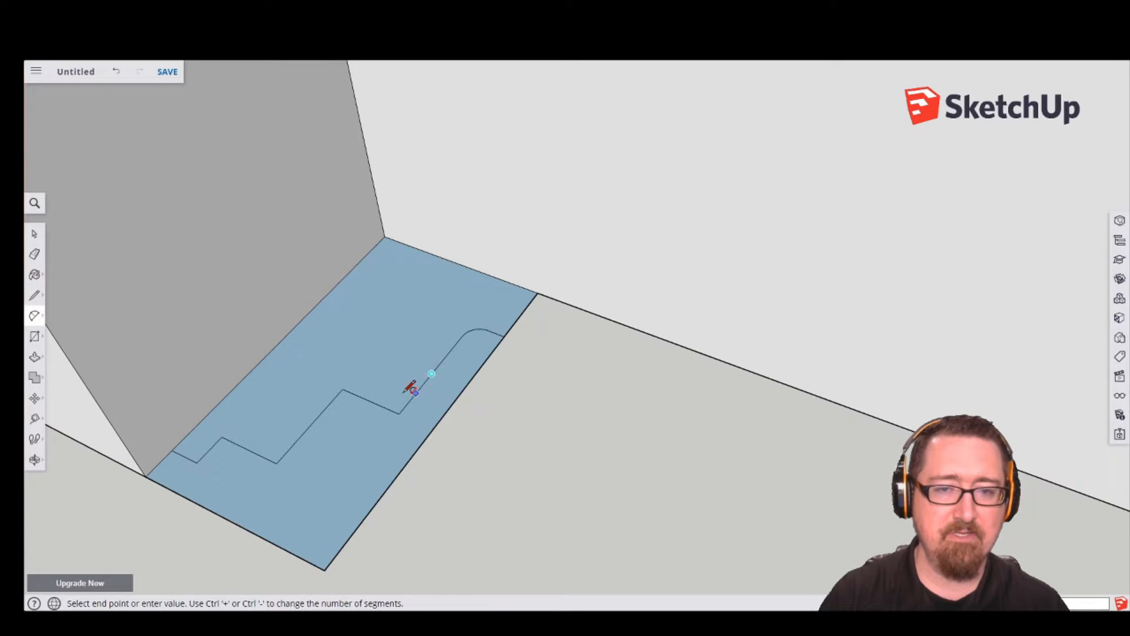
{"action": "left_click", "coordinate": [353, 393]}
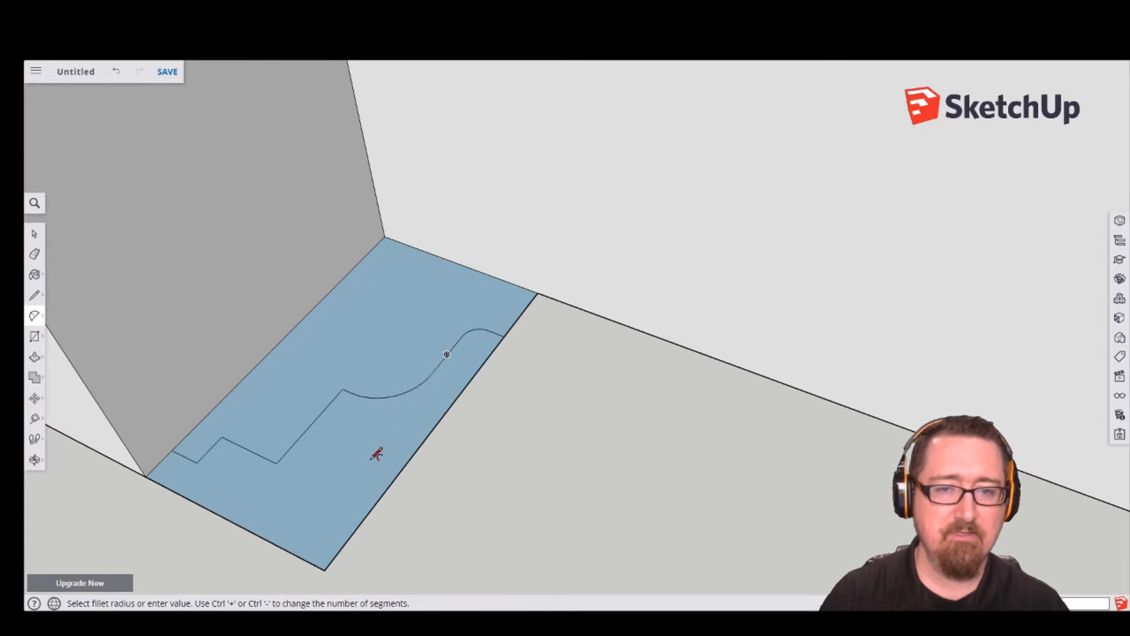
Curve the remaining inner corners and the end beside the door trim with tangent arcs.
{"action": "left_click", "coordinate": [301, 435]}
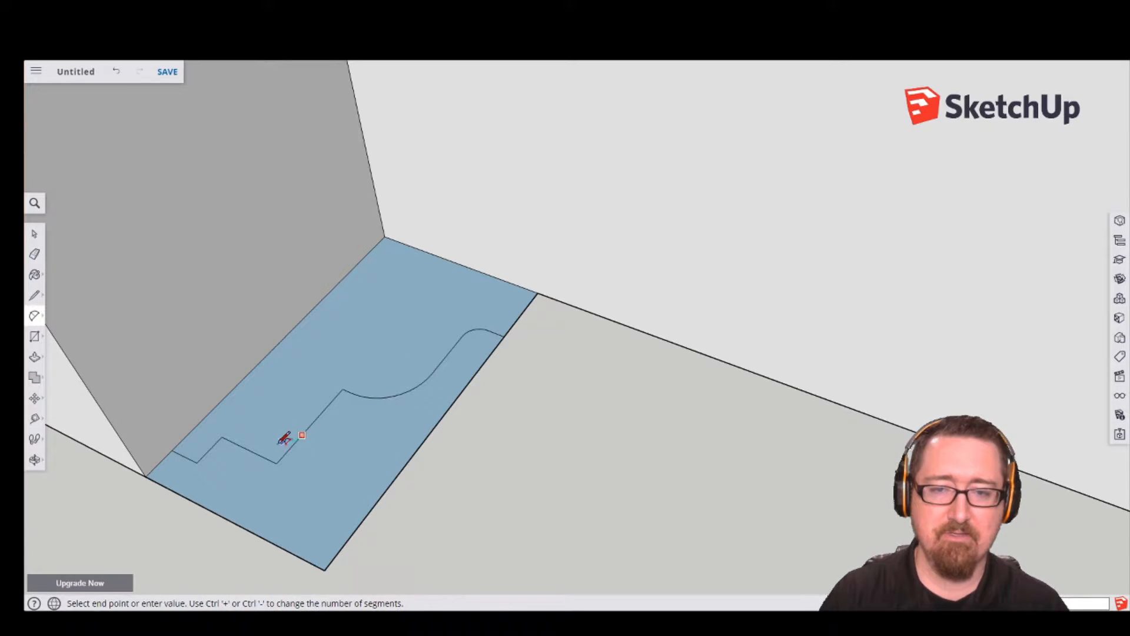
{"action": "left_click", "coordinate": [246, 449]}
{"action": "left_click", "coordinate": [263, 452]}
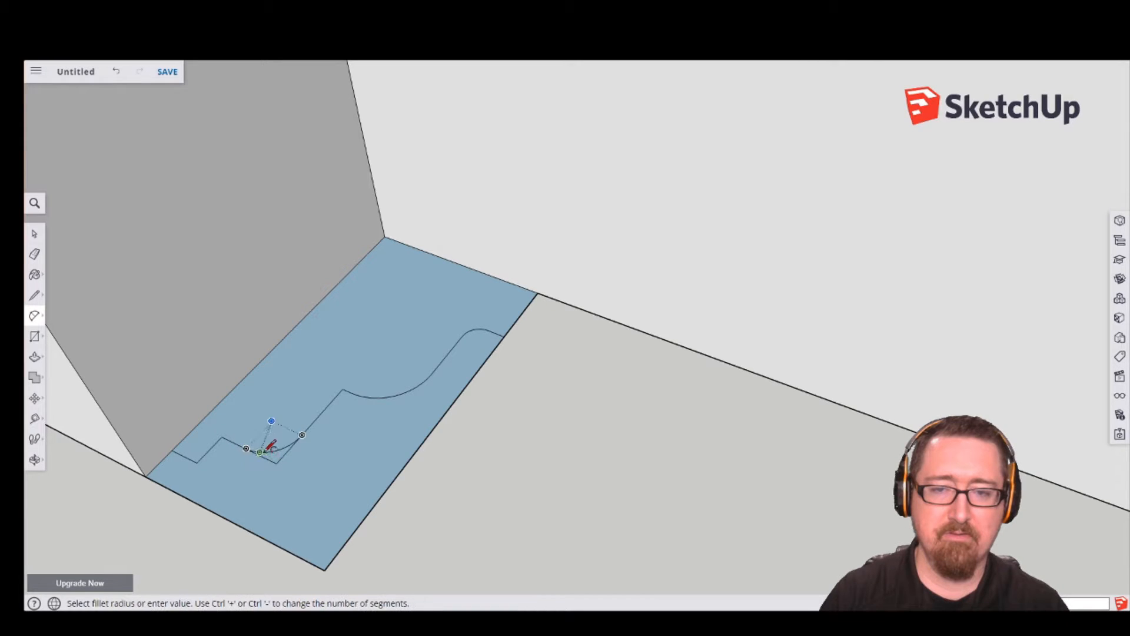
{"action": "left_click", "coordinate": [209, 450]}
{"action": "left_click", "coordinate": [183, 454]}
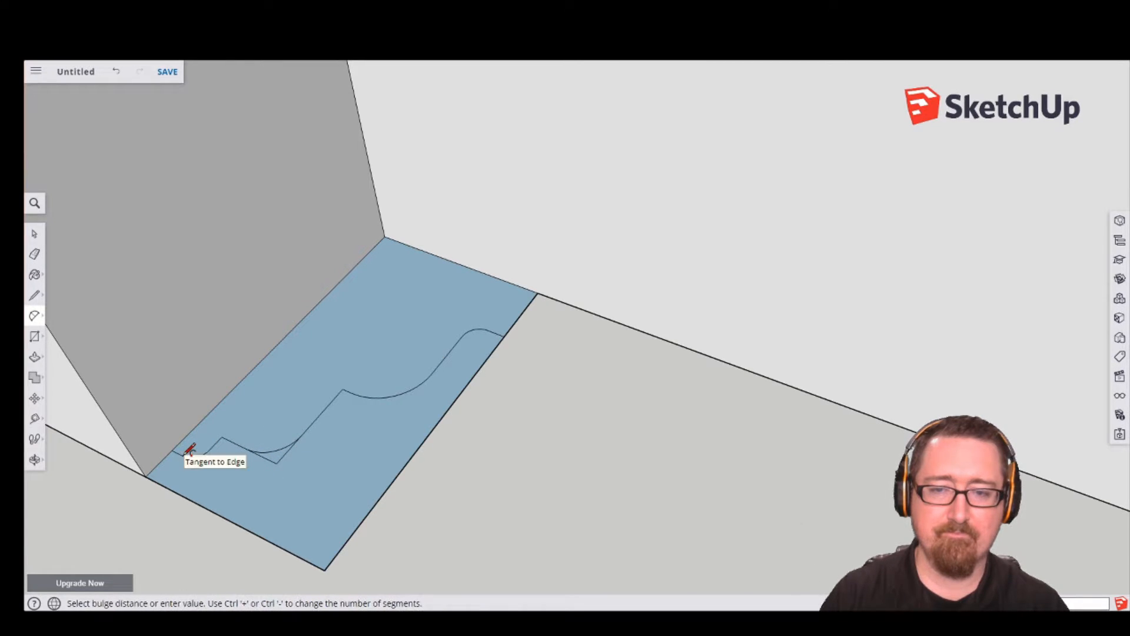
{"action": "left_click", "coordinate": [183, 455]}
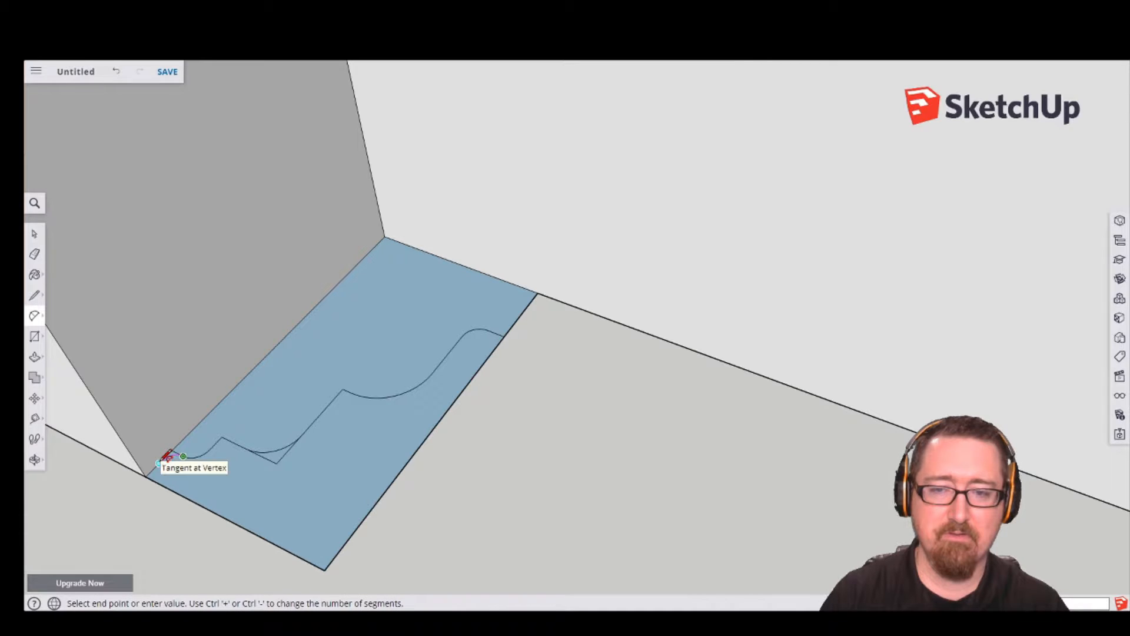
{"action": "double_click", "coordinate": [163, 460]}
Erase the leftover corner lines and the rectangle's outer edges, leaving only the curved moulding profile.
{"action": "left_click", "coordinate": [34, 254]}
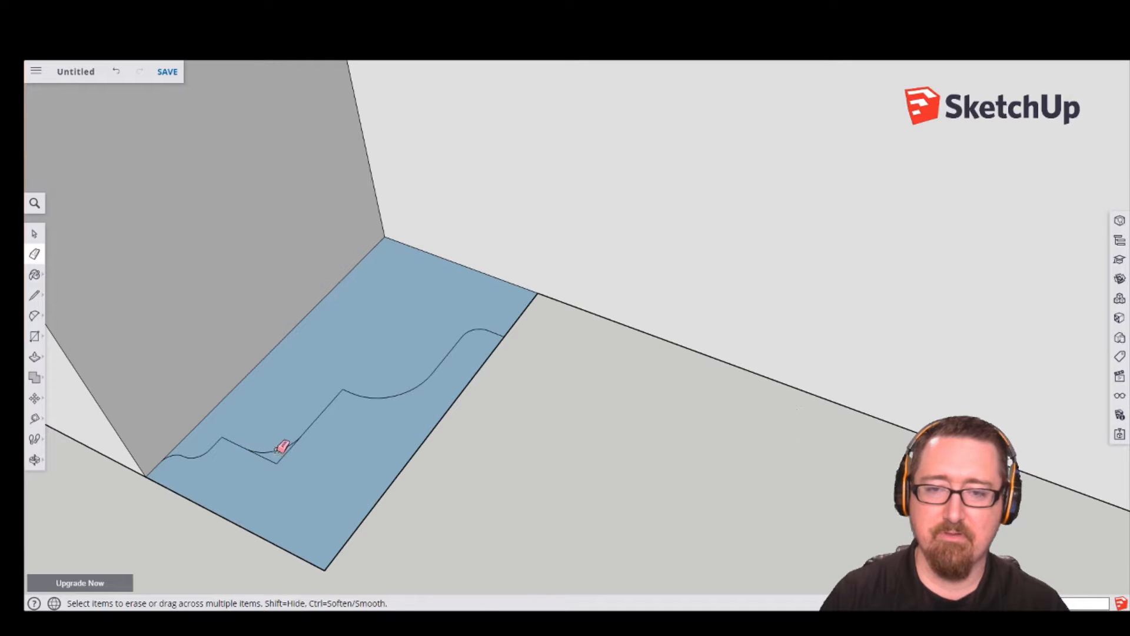
{"action": "left_click_drag", "start_coordinate": [282, 447], "coordinate": [274, 461]}
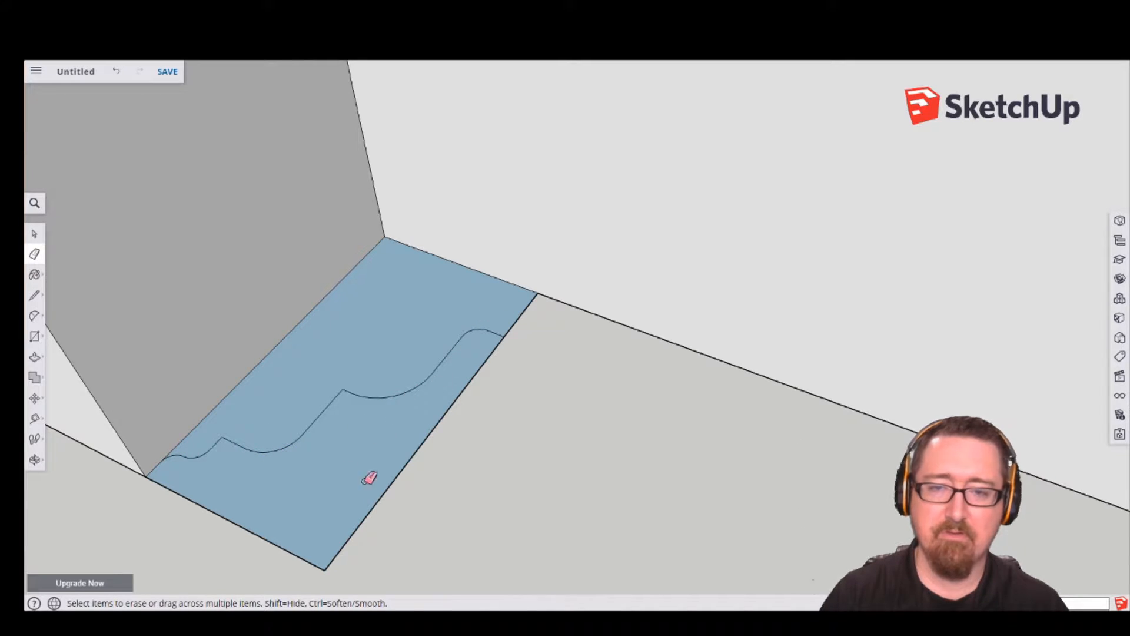
{"action": "scroll", "coordinate": [324, 480], "scroll_direction": "down", "scroll_amount": 3}
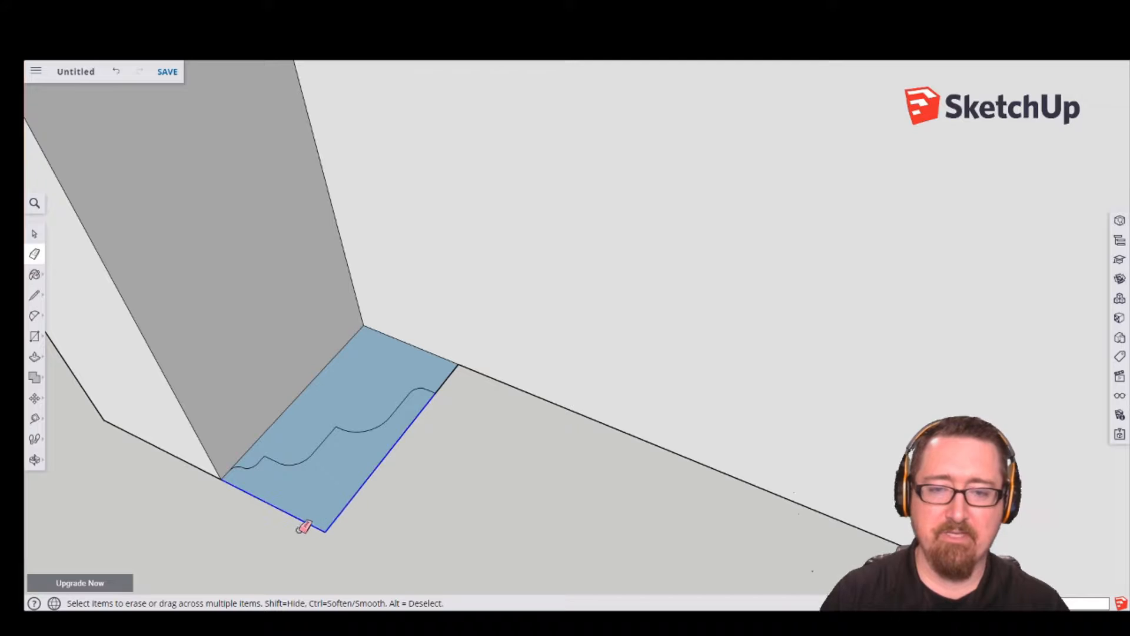
{"action": "left_click", "coordinate": [299, 507]}
{"action": "middle_click_drag", "start_coordinate": [316, 495], "coordinate": [507, 366]}
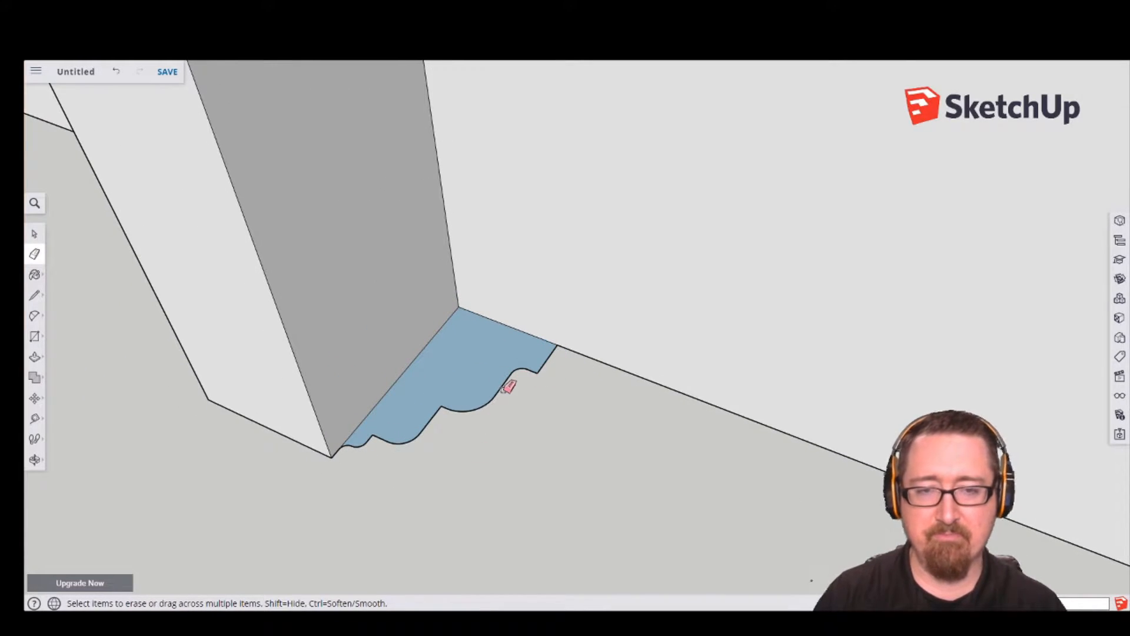
Sweep the moulding profile with Follow Me up the trim's side, across the top and down to the opposite base.
{"action": "scroll", "coordinate": [512, 389], "scroll_direction": "down", "scroll_amount": 4}
{"action": "scroll", "coordinate": [515, 398], "scroll_direction": "down", "scroll_amount": 5}
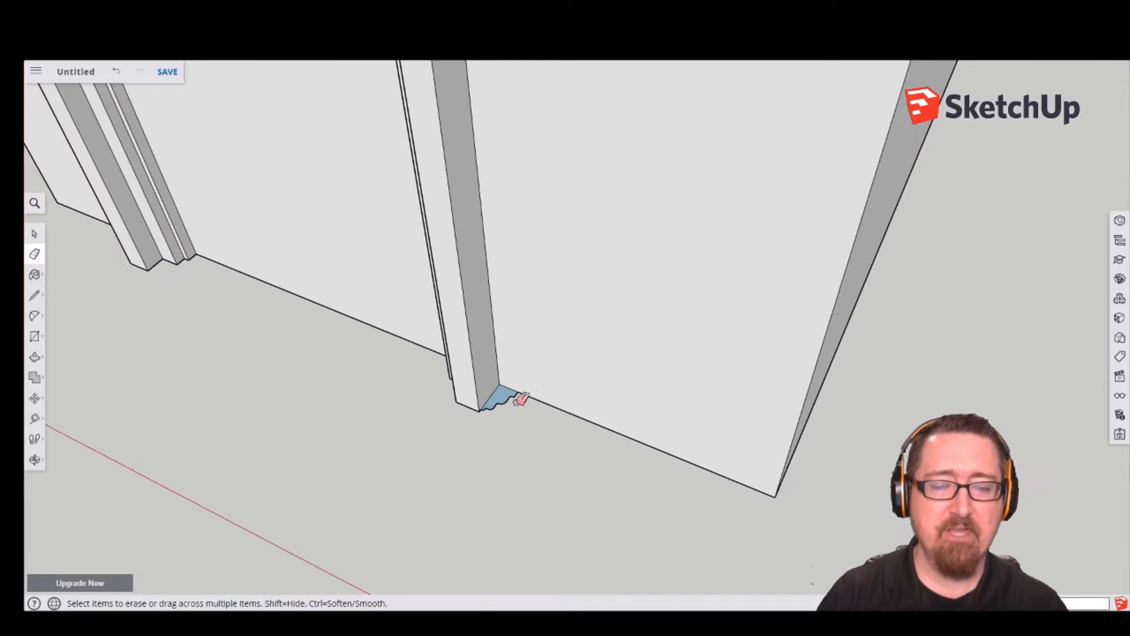
{"action": "scroll", "coordinate": [530, 423], "scroll_direction": "up", "scroll_amount": 2}
{"action": "scroll", "coordinate": [525, 469], "scroll_direction": "down", "scroll_amount": 5}
{"action": "scroll", "coordinate": [528, 459], "scroll_direction": "up", "scroll_amount": 3}
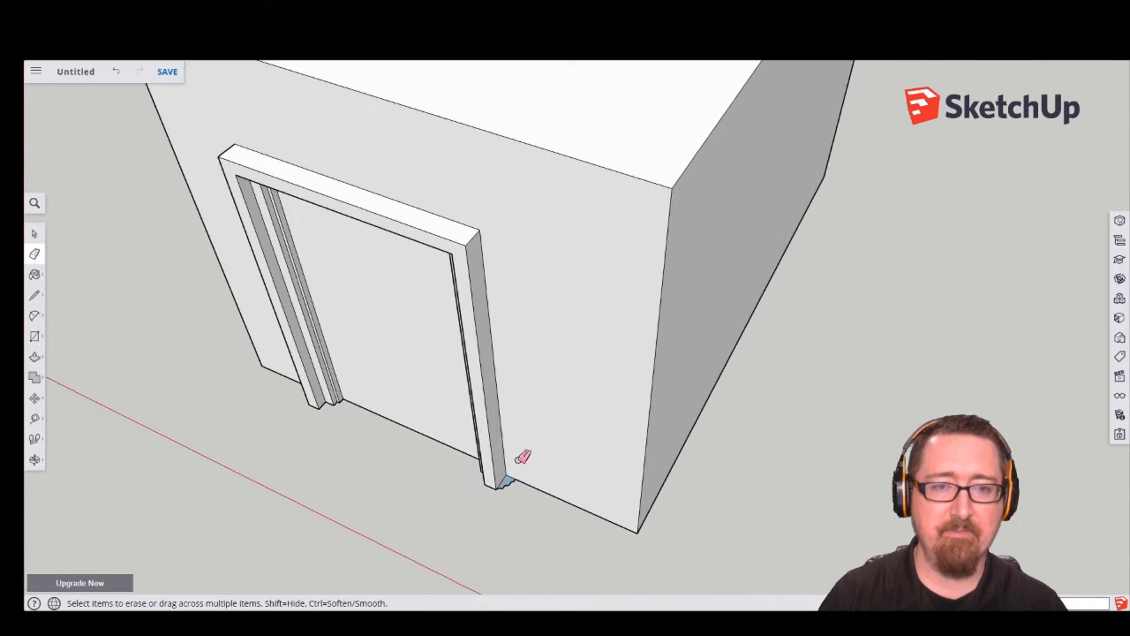
{"action": "left_click", "coordinate": [34, 357]}
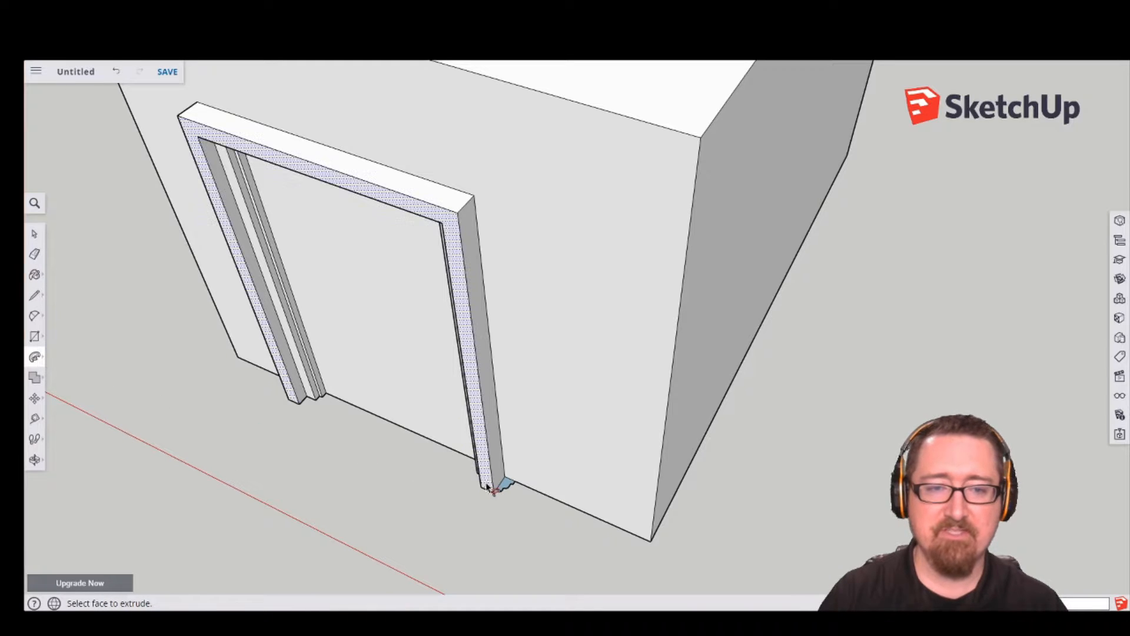
{"action": "left_click_drag", "start_coordinate": [506, 488], "coordinate": [182, 314]}
{"action": "middle_click_drag", "start_coordinate": [241, 422], "coordinate": [757, 292]}
{"action": "scroll", "coordinate": [444, 388], "scroll_direction": "down", "scroll_amount": 4}
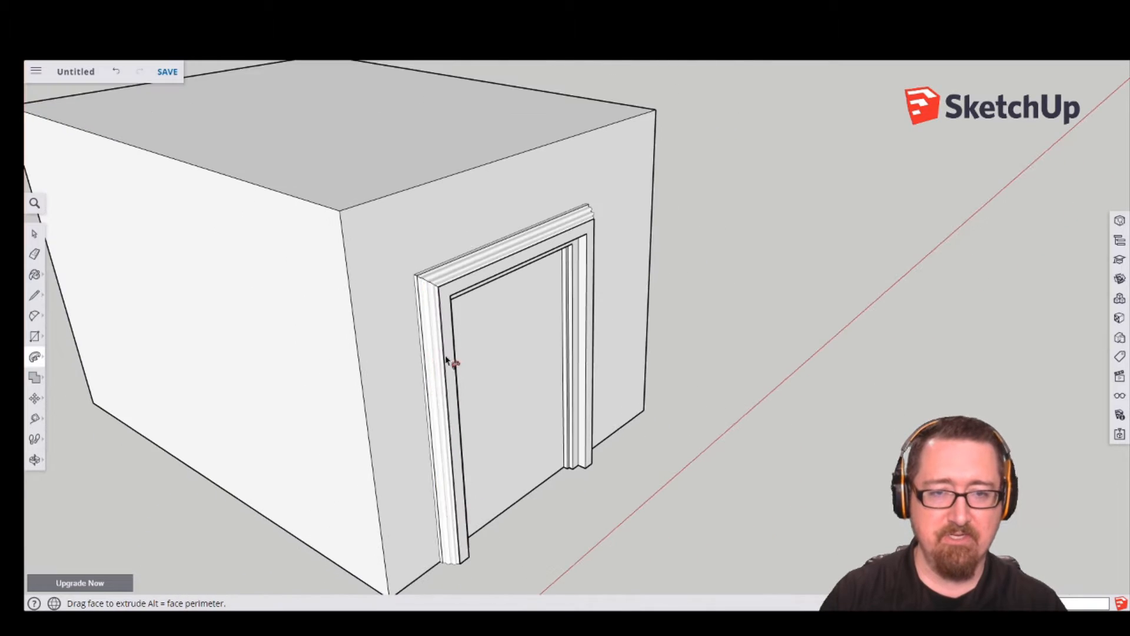
{"action": "left_click_drag", "start_coordinate": [449, 366], "coordinate": [451, 557]}
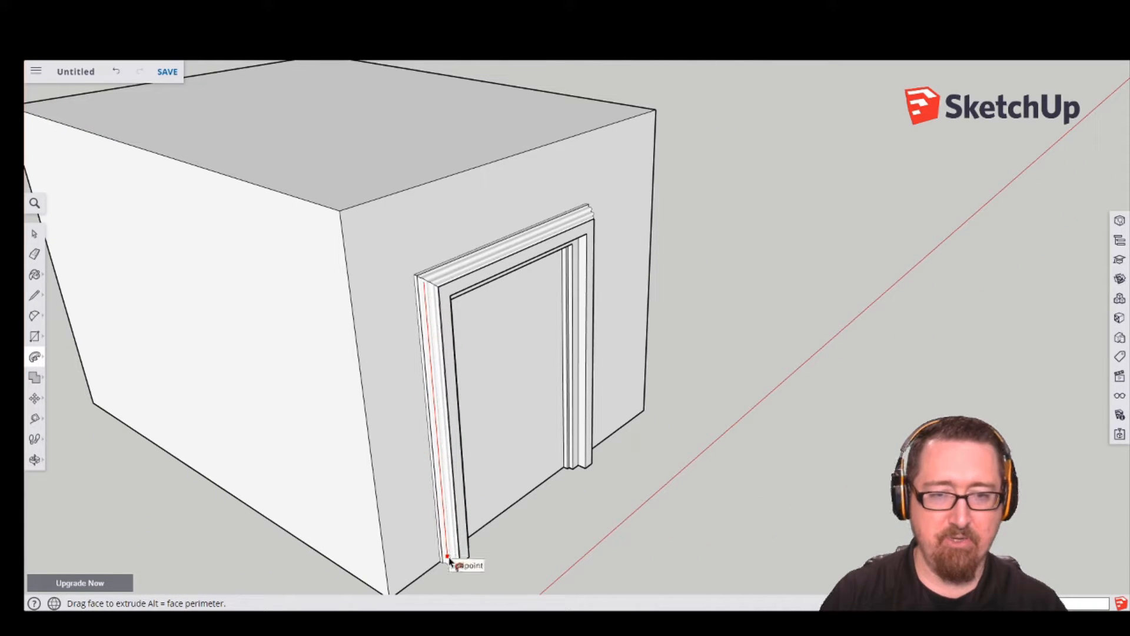
{"action": "left_click", "coordinate": [449, 558]}
{"action": "middle_click_drag", "start_coordinate": [647, 476], "coordinate": [174, 442]}
{"action": "key", "text": "p"}
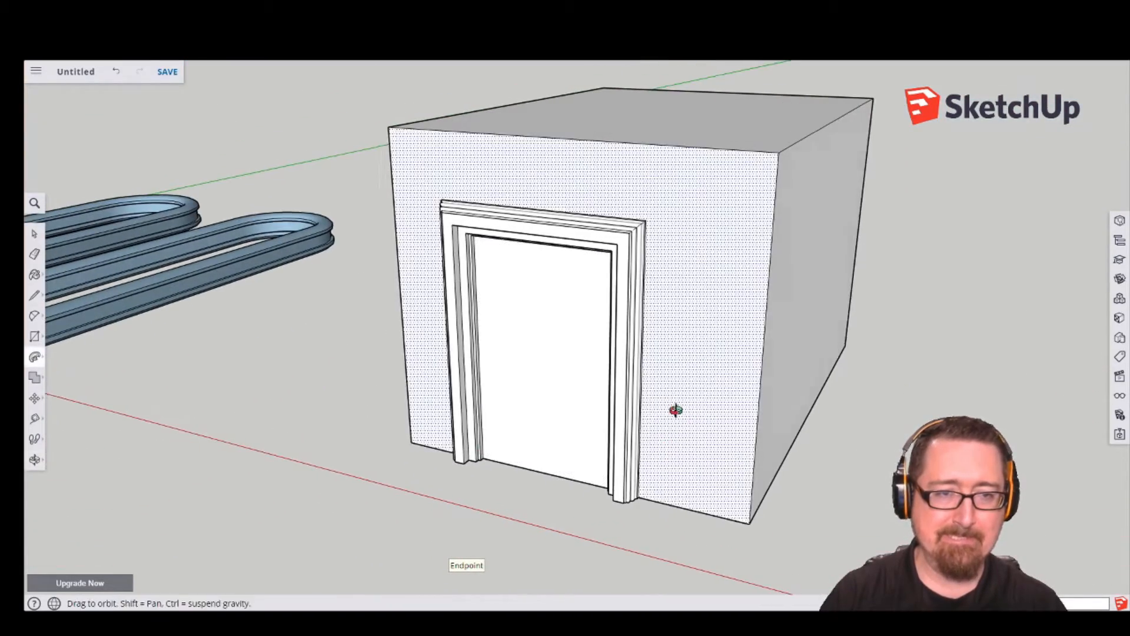
{"action": "scroll", "coordinate": [638, 277], "scroll_direction": "up", "scroll_amount": 6}
{"action": "scroll", "coordinate": [627, 289], "scroll_direction": "down", "scroll_amount": 6}
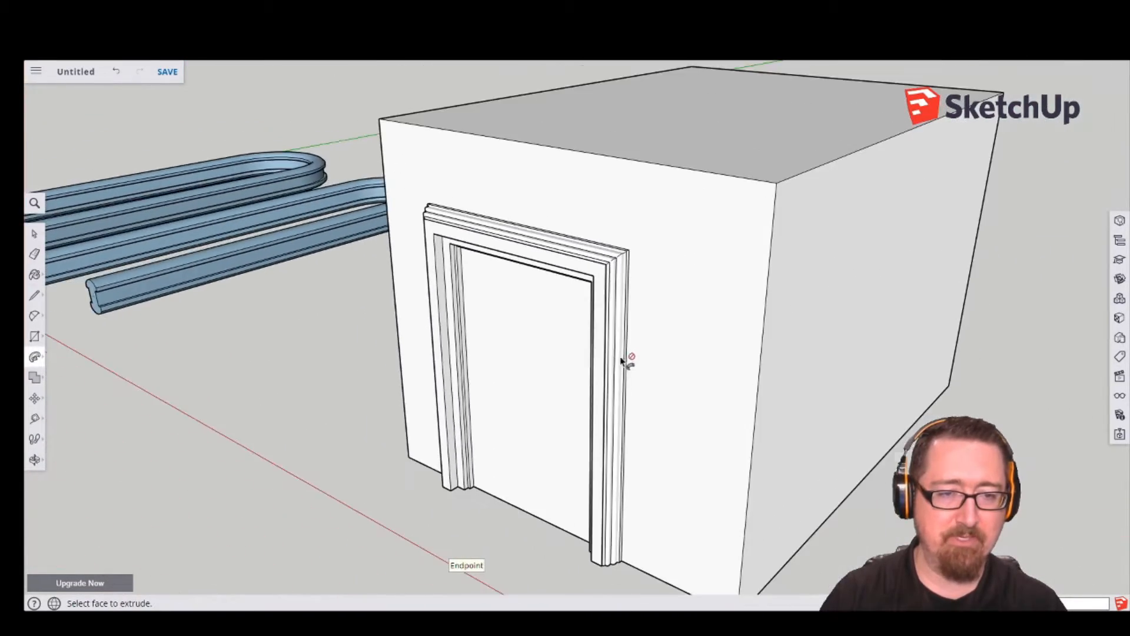
{"action": "scroll", "coordinate": [518, 383], "scroll_direction": "up", "scroll_amount": 3}
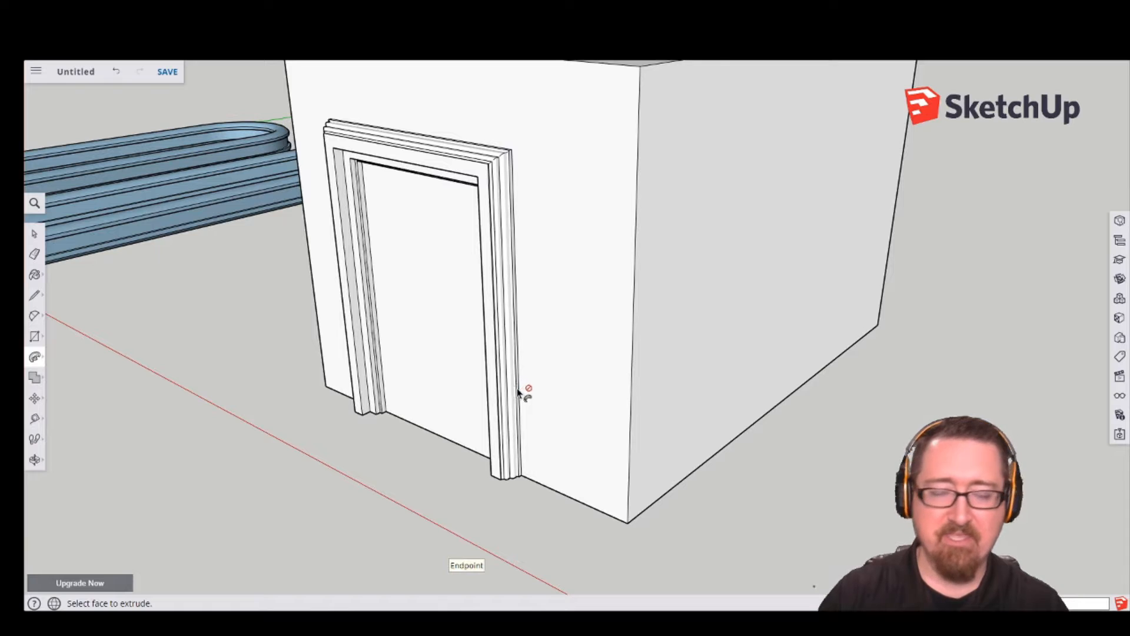
Undo the moulding sweep and select the trim's outer wall-side edges along both sides and the top as the path.
{"action": "key", "text": "ctrl+z"}
{"action": "middle_click_drag", "start_coordinate": [442, 384], "coordinate": [475, 462]}
{"action": "left_click", "coordinate": [34, 235]}
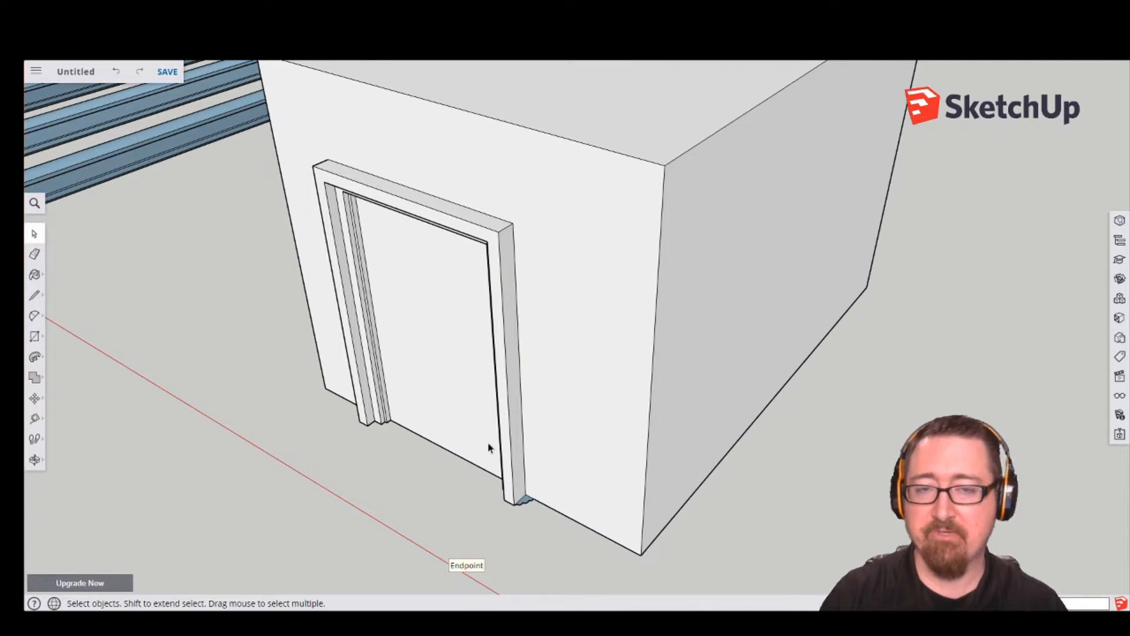
{"action": "left_click", "coordinate": [519, 344]}
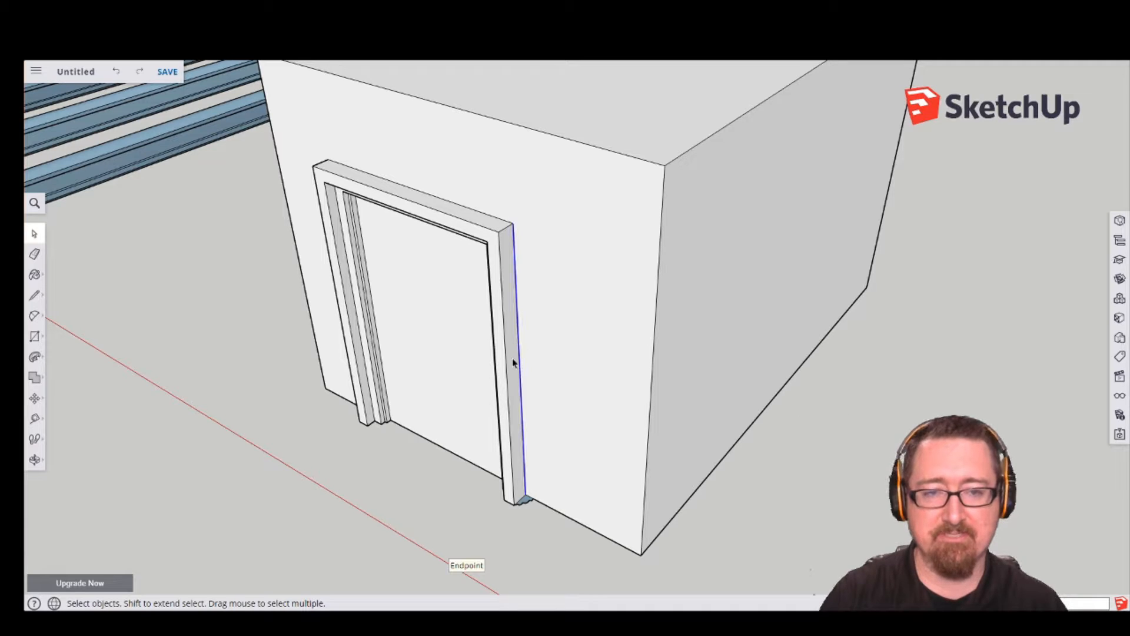
{"action": "middle_click_drag", "start_coordinate": [385, 453], "coordinate": [500, 479]}
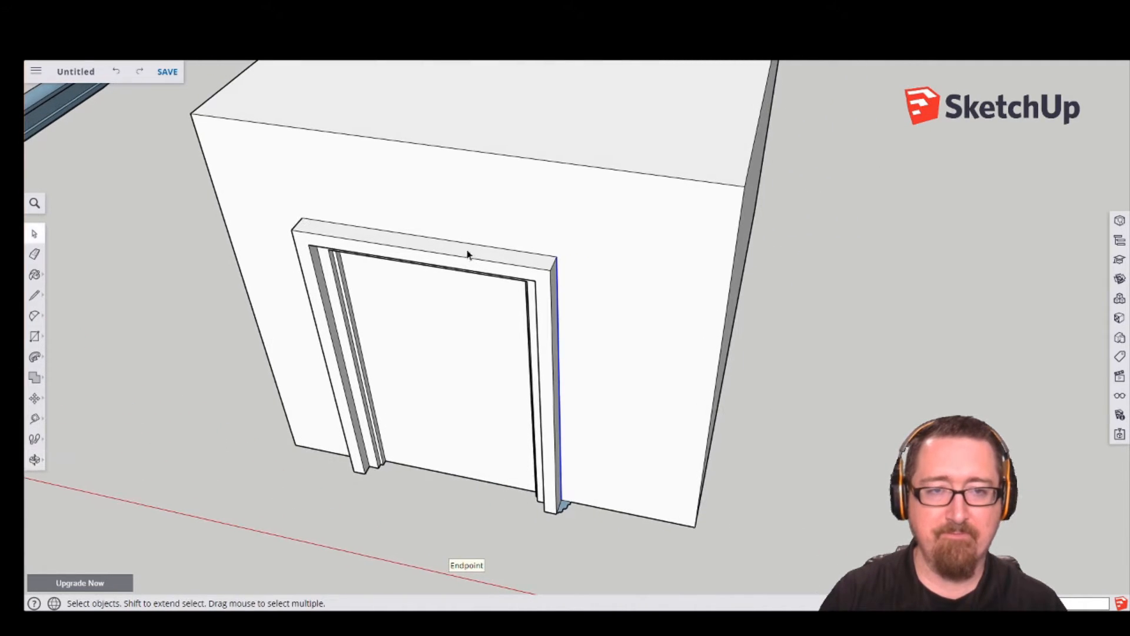
{"action": "left_click", "coordinate": [459, 245]}
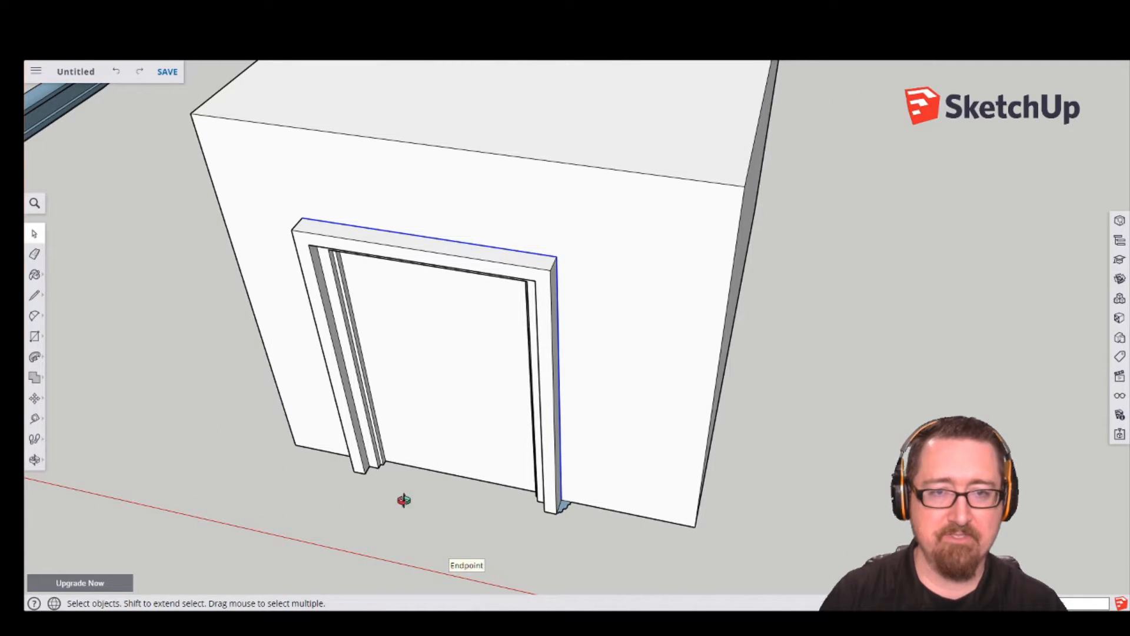
{"action": "middle_click_drag", "start_coordinate": [399, 503], "coordinate": [719, 282]}
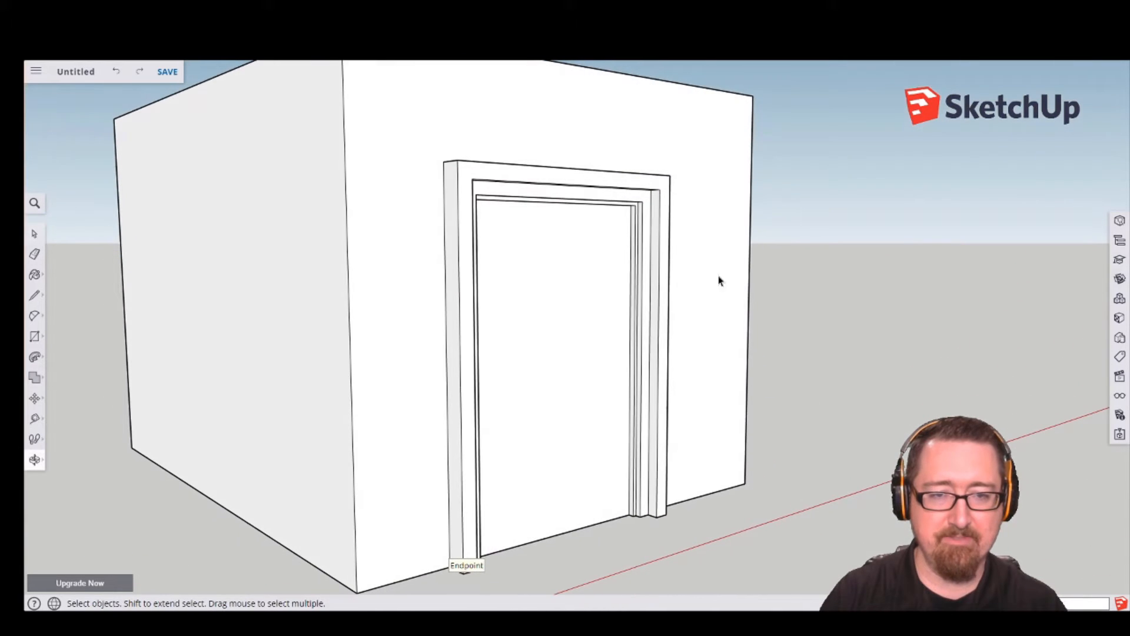
{"action": "left_click", "coordinate": [445, 309]}
{"action": "middle_click_drag", "start_coordinate": [786, 425], "coordinate": [576, 400]}
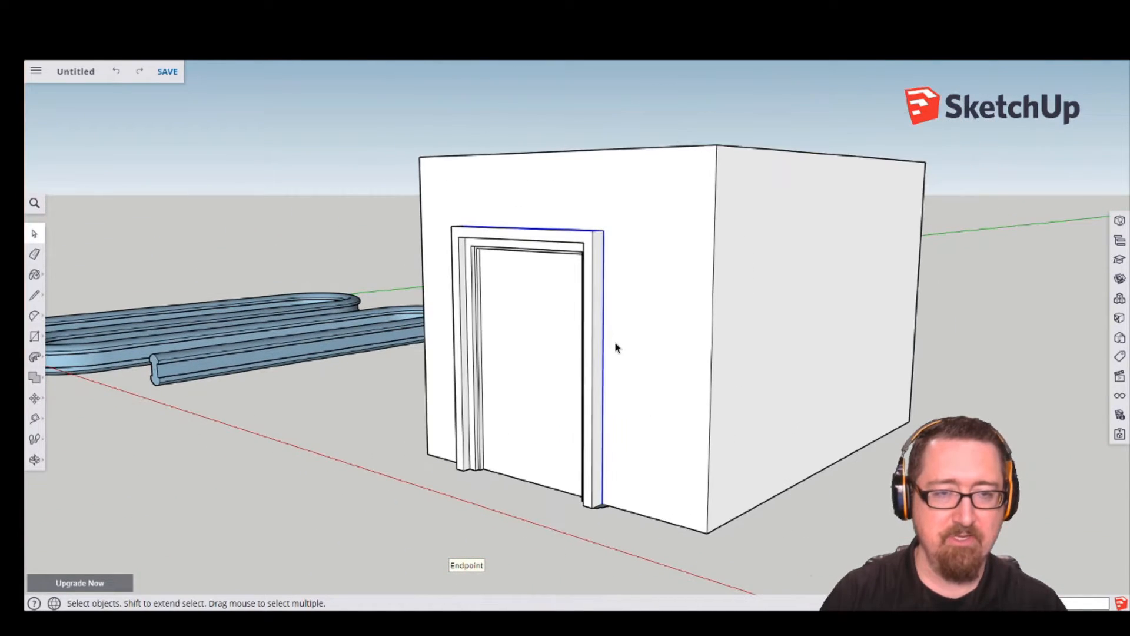
{"action": "middle_click_drag", "start_coordinate": [616, 345], "coordinate": [538, 369]}
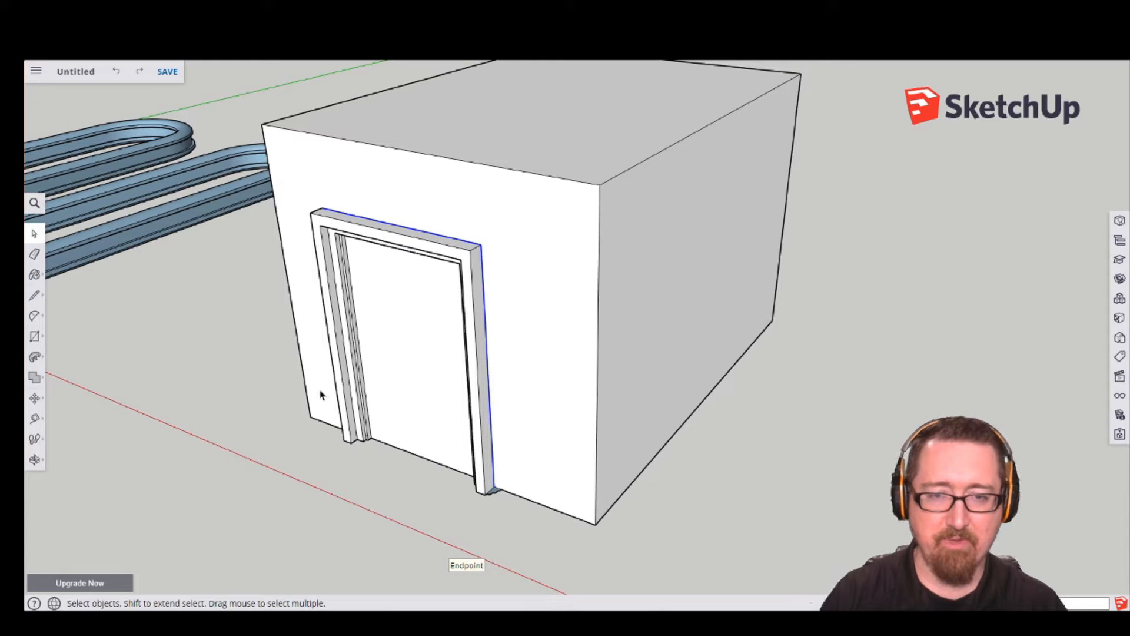
Sweep the curved moulding profile at the trim's base along the preselected edges with Follow Me.
{"action": "left_click", "coordinate": [34, 357]}
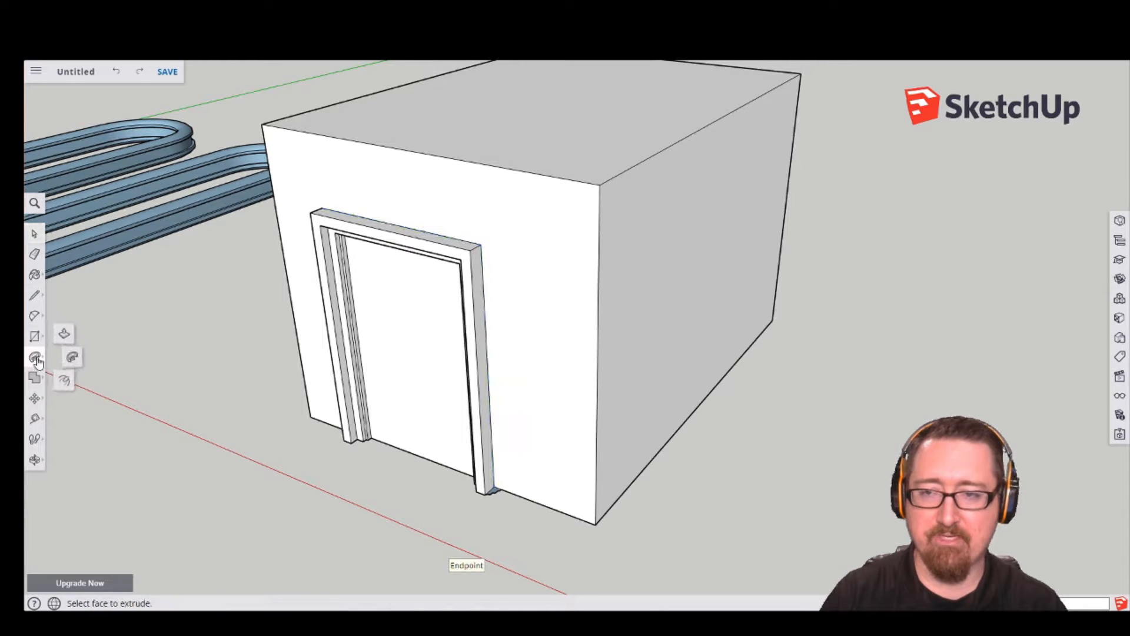
{"action": "left_click", "coordinate": [71, 360]}
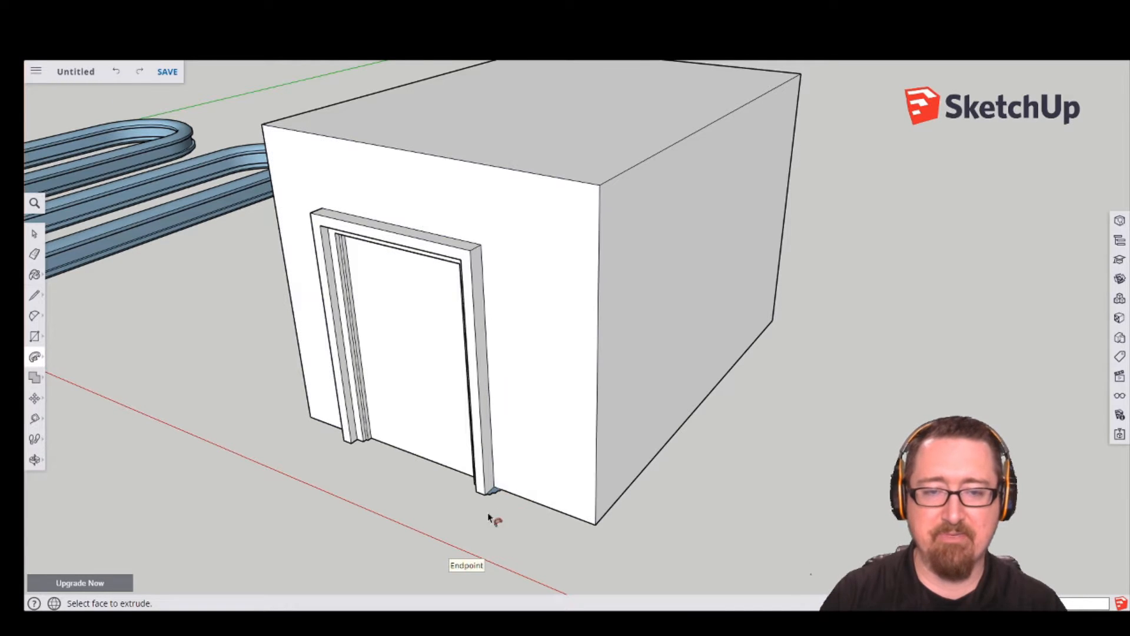
{"action": "scroll", "coordinate": [489, 518], "scroll_direction": "up", "scroll_amount": 5}
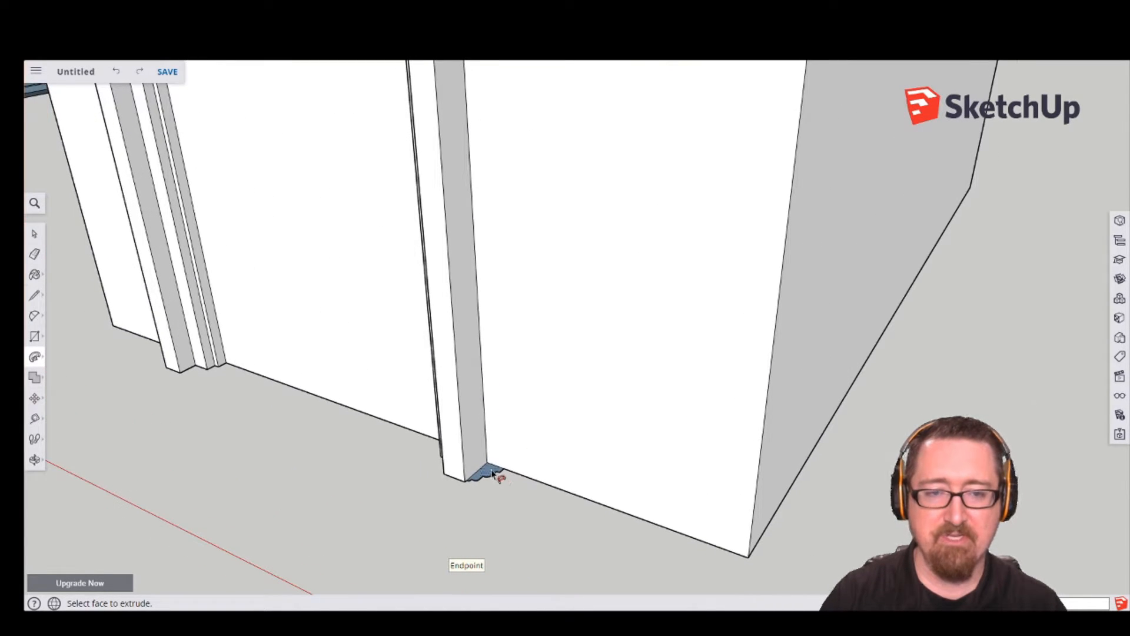
{"action": "left_click", "coordinate": [491, 472]}
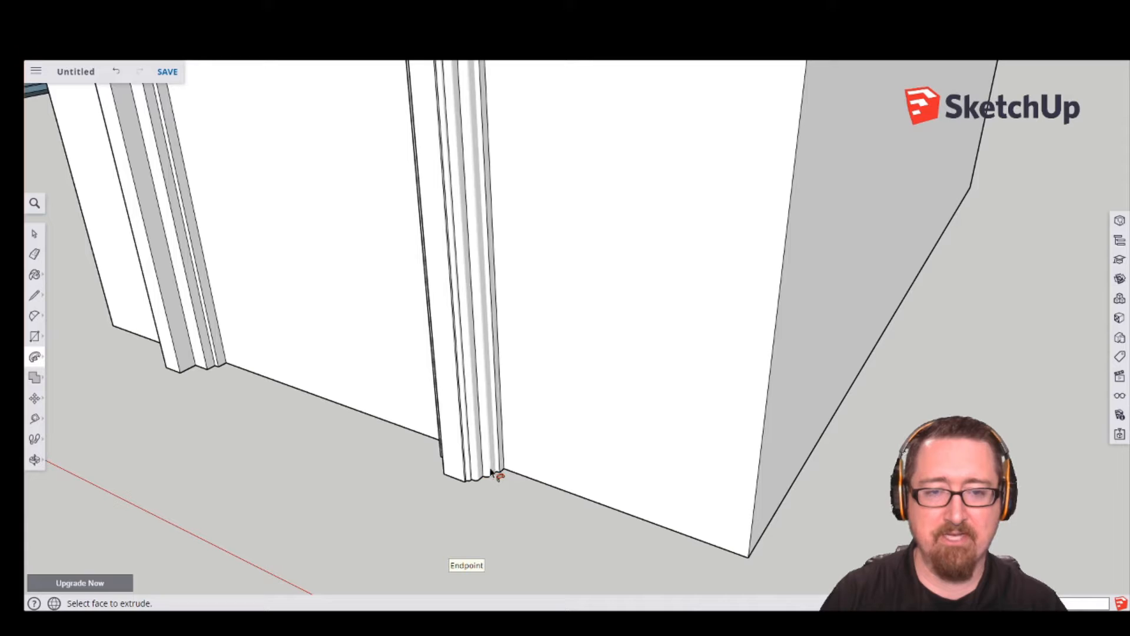
{"action": "scroll", "coordinate": [500, 492], "scroll_direction": "down", "scroll_amount": 8}
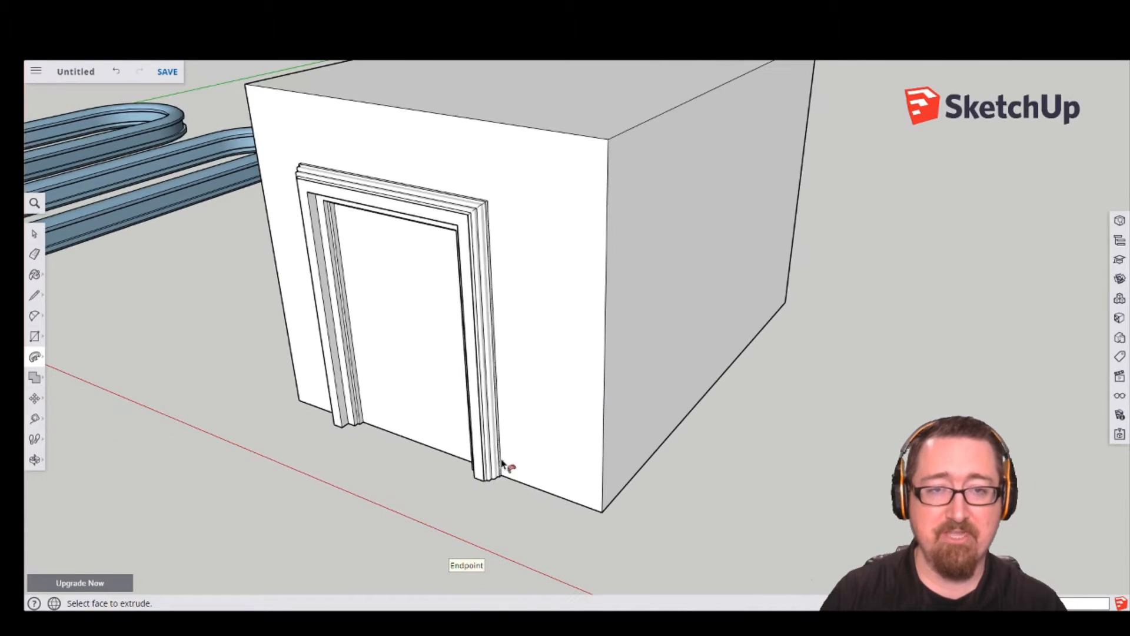
Examine the swept moulding around the door, including its profile at the base on both sides.
{"action": "middle_click_drag", "start_coordinate": [336, 497], "coordinate": [763, 306]}
{"action": "key", "text": "p"}
{"action": "middle_click_drag", "start_coordinate": [484, 444], "coordinate": [531, 532]}
{"action": "middle_click_drag", "start_coordinate": [713, 304], "coordinate": [646, 320]}
{"action": "scroll", "coordinate": [646, 321], "scroll_direction": "up", "scroll_amount": 4}
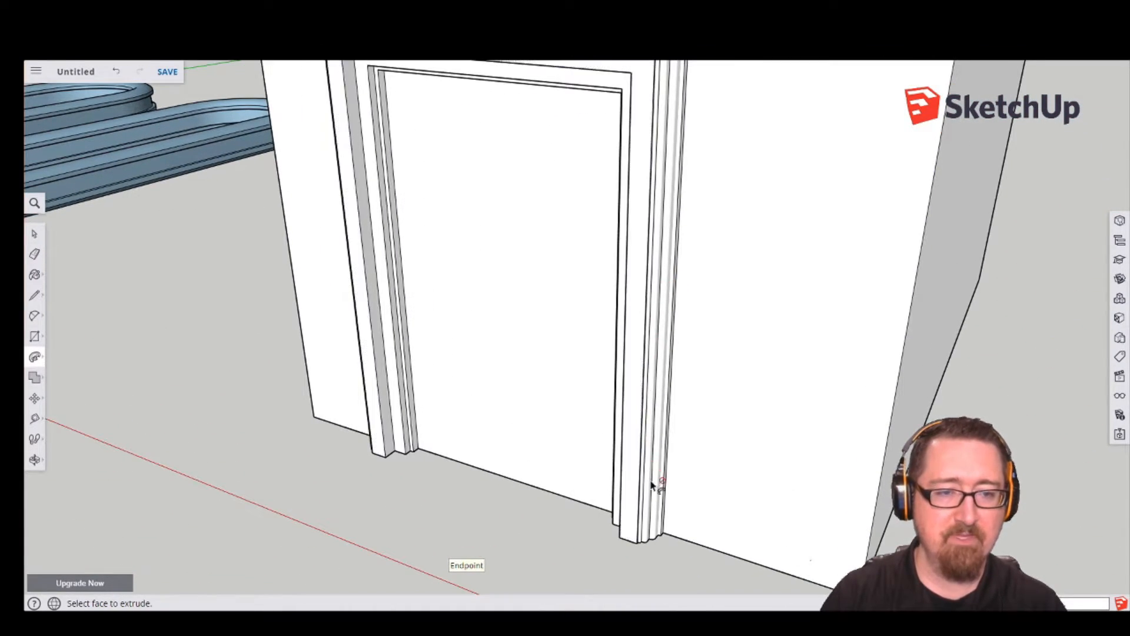
{"action": "middle_click_drag", "start_coordinate": [665, 521], "coordinate": [810, 533]}
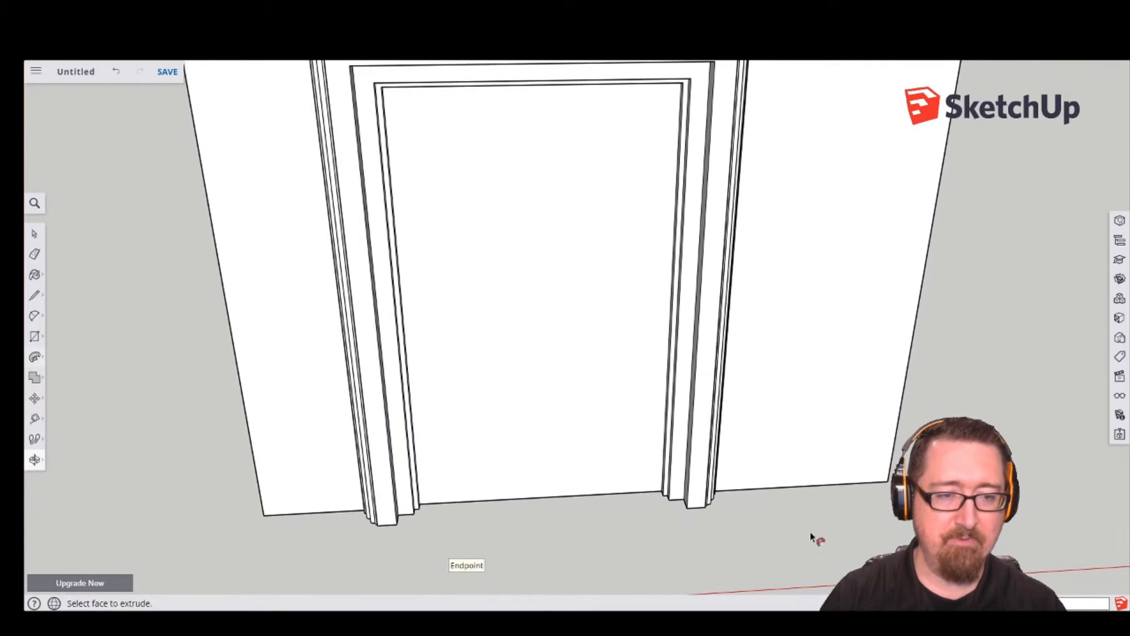
{"action": "scroll", "coordinate": [687, 504], "scroll_direction": "up", "scroll_amount": 4}
{"action": "scroll", "coordinate": [677, 508], "scroll_direction": "up", "scroll_amount": 3}
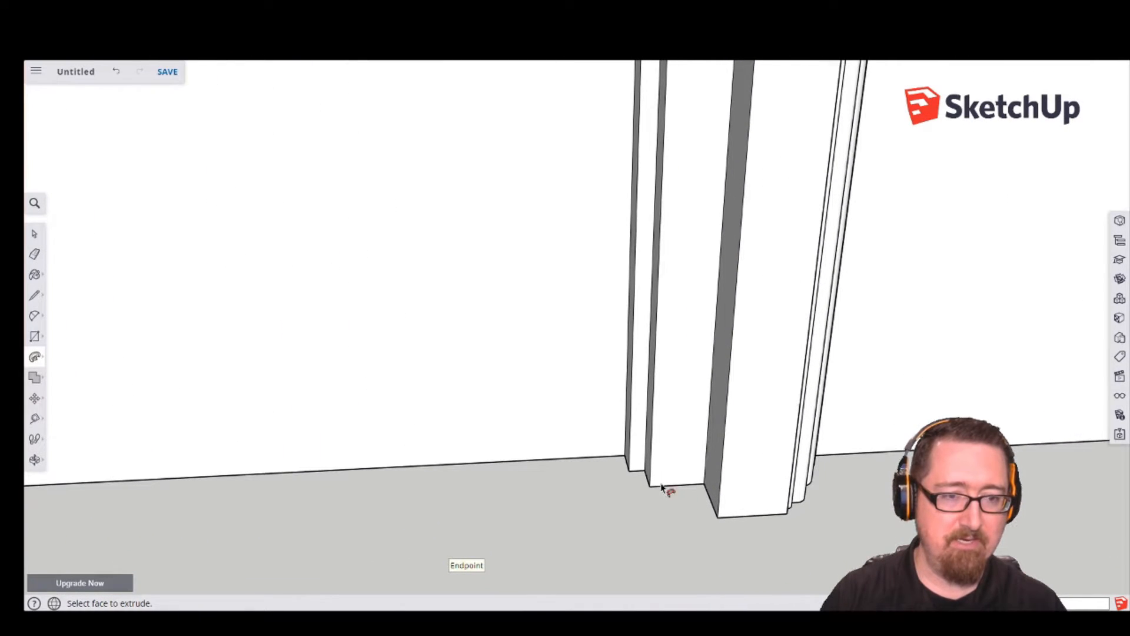
{"action": "scroll", "coordinate": [681, 495], "scroll_direction": "down", "scroll_amount": 10}
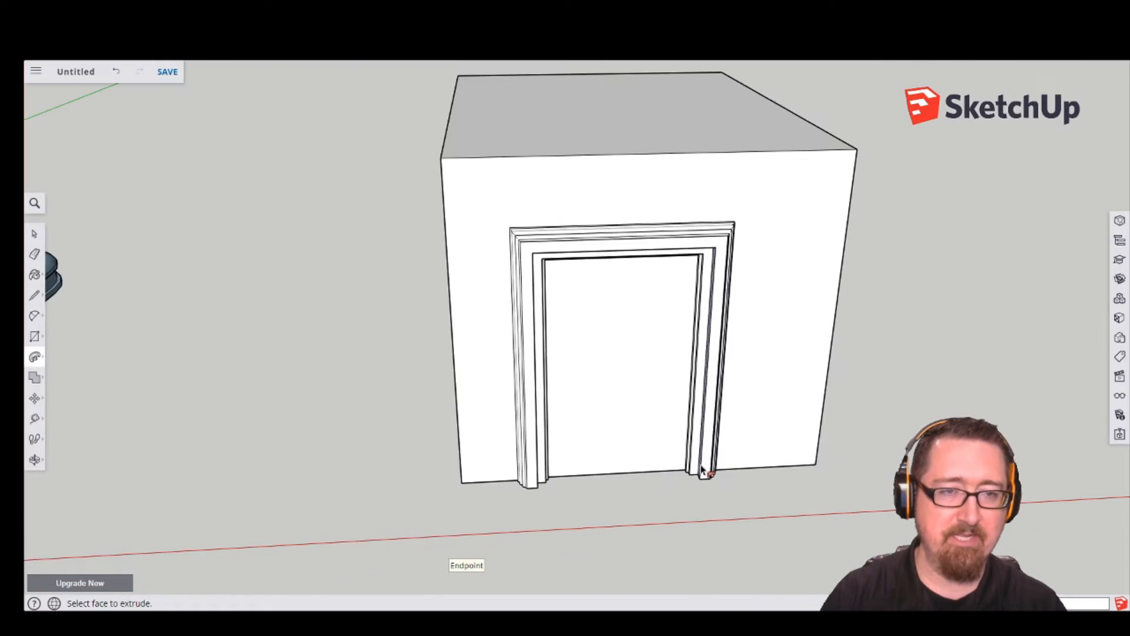
Draw a small rectangle projecting sideways from the upper corner of the building's front wall, in the plane of that wall.
{"action": "middle_click_drag", "start_coordinate": [772, 345], "coordinate": [591, 388]}
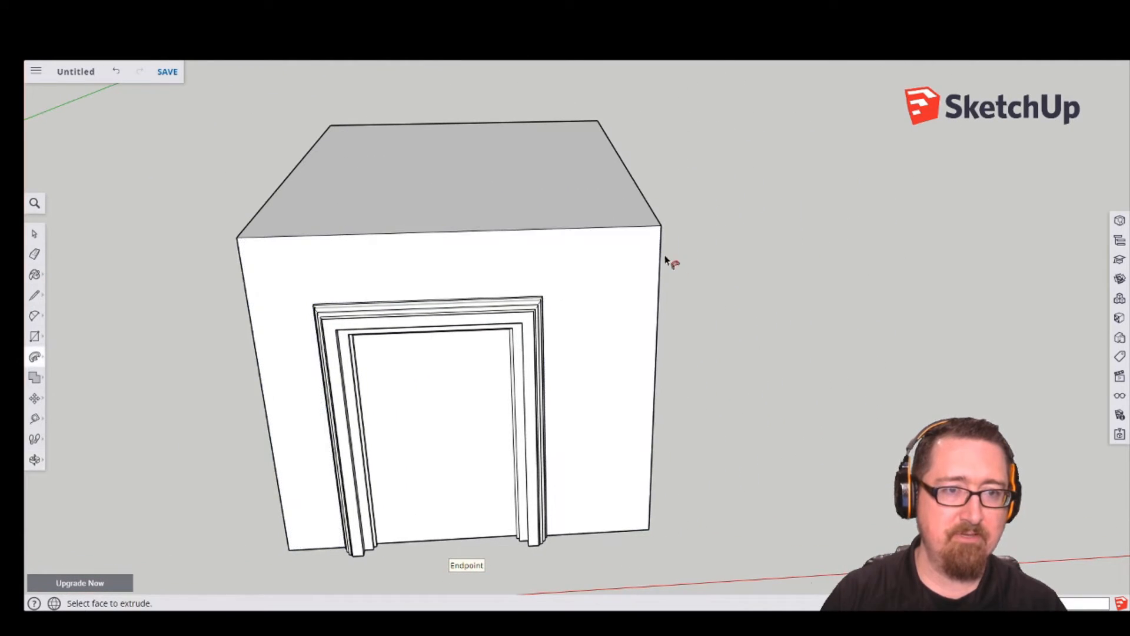
{"action": "middle_click_drag", "start_coordinate": [659, 268], "coordinate": [617, 160]}
{"action": "scroll", "coordinate": [665, 190], "scroll_direction": "up", "scroll_amount": 4}
{"action": "scroll", "coordinate": [677, 232], "scroll_direction": "up", "scroll_amount": 2}
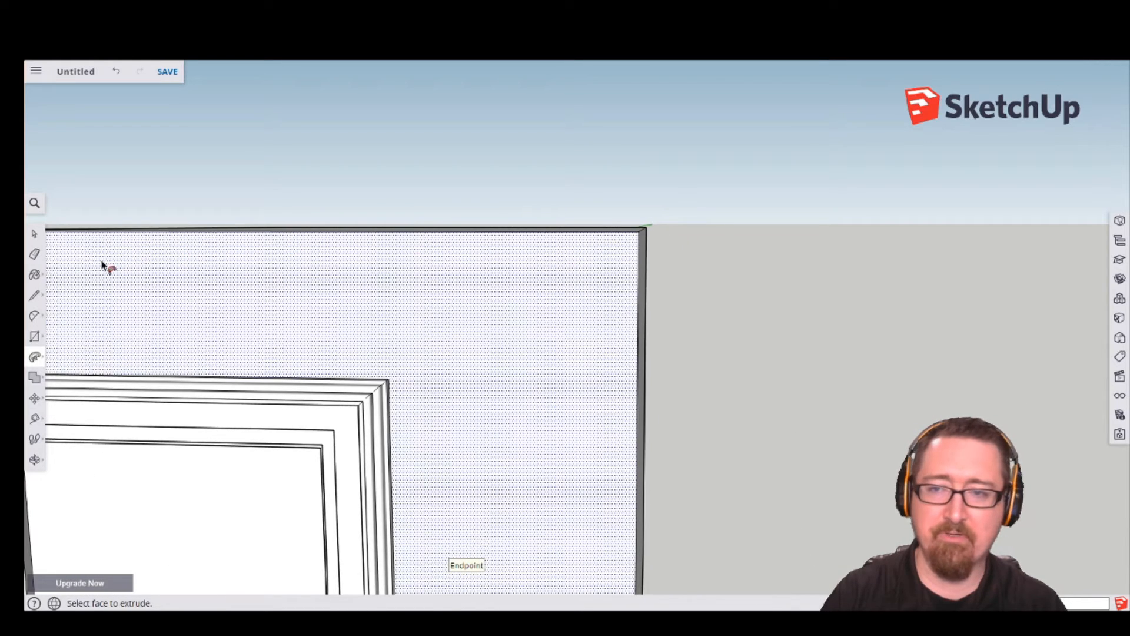
{"action": "left_click", "coordinate": [34, 336]}
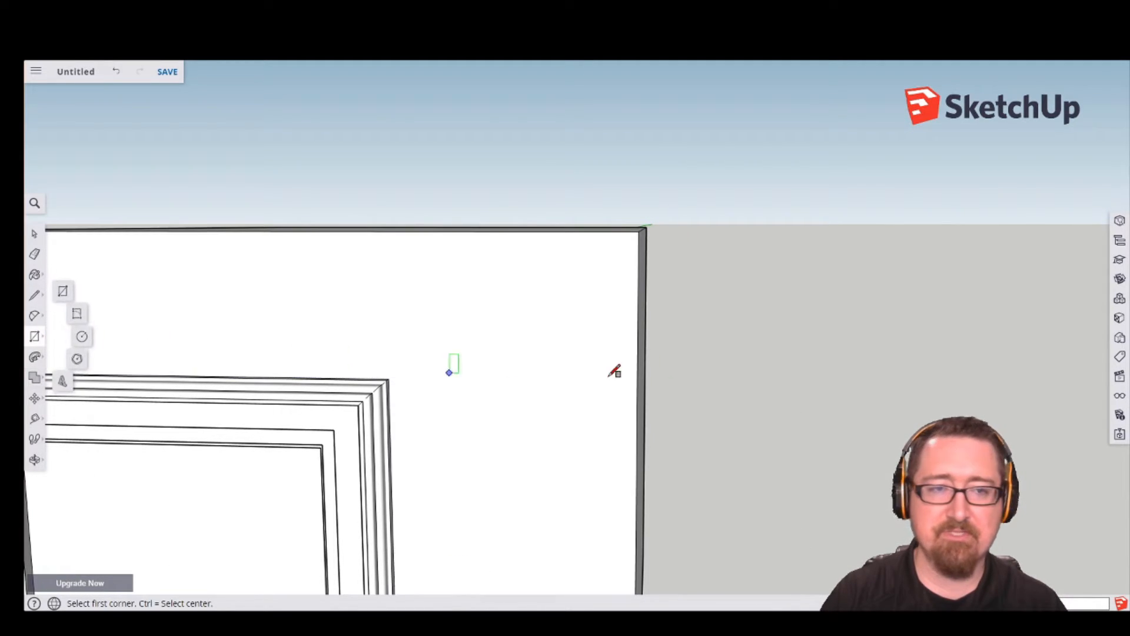
{"action": "left_click", "coordinate": [639, 231]}
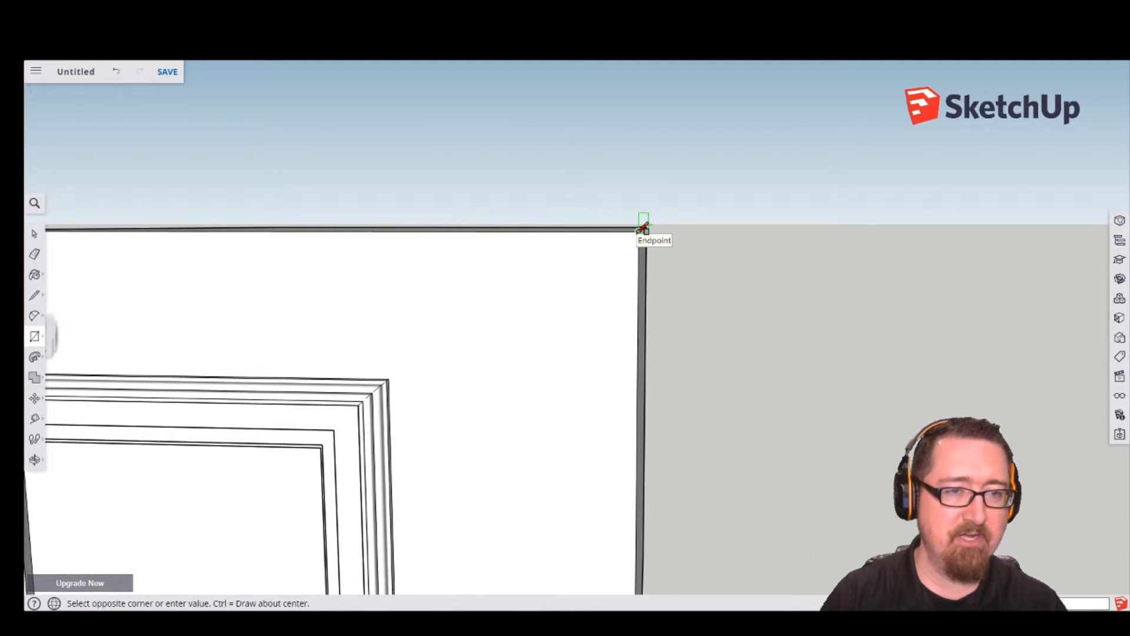
{"action": "left_click", "coordinate": [687, 270]}
Draw a stepped line across the small rectangle from its lower edge near the wall up to its outer edge.
{"action": "middle_click_drag", "start_coordinate": [742, 302], "coordinate": [683, 255]}
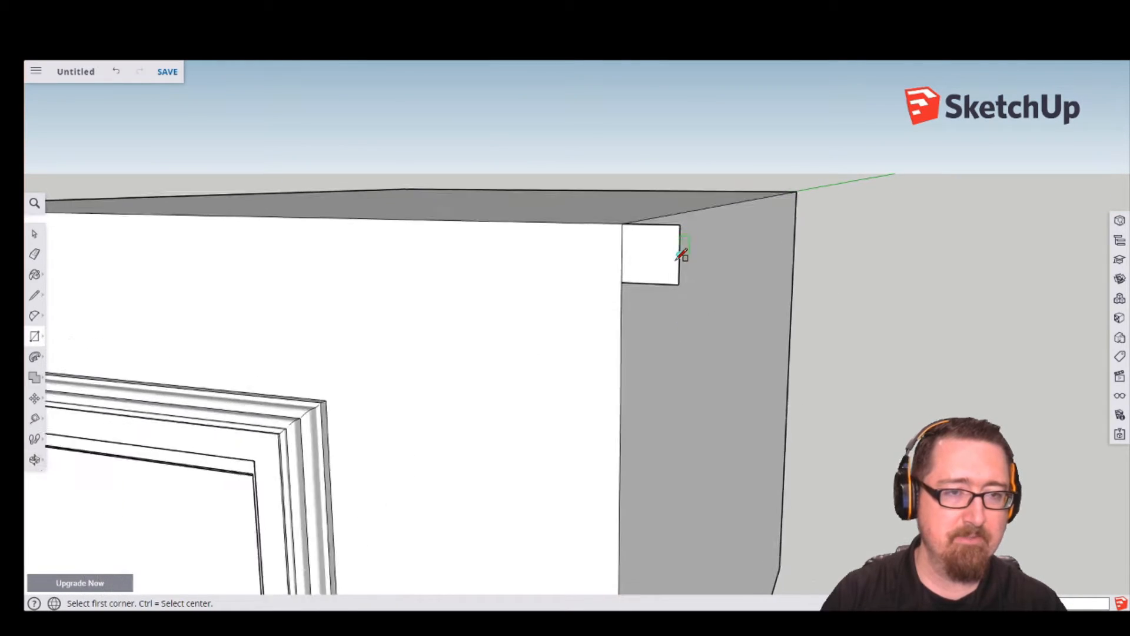
{"action": "scroll", "coordinate": [677, 260], "scroll_direction": "up", "scroll_amount": 1}
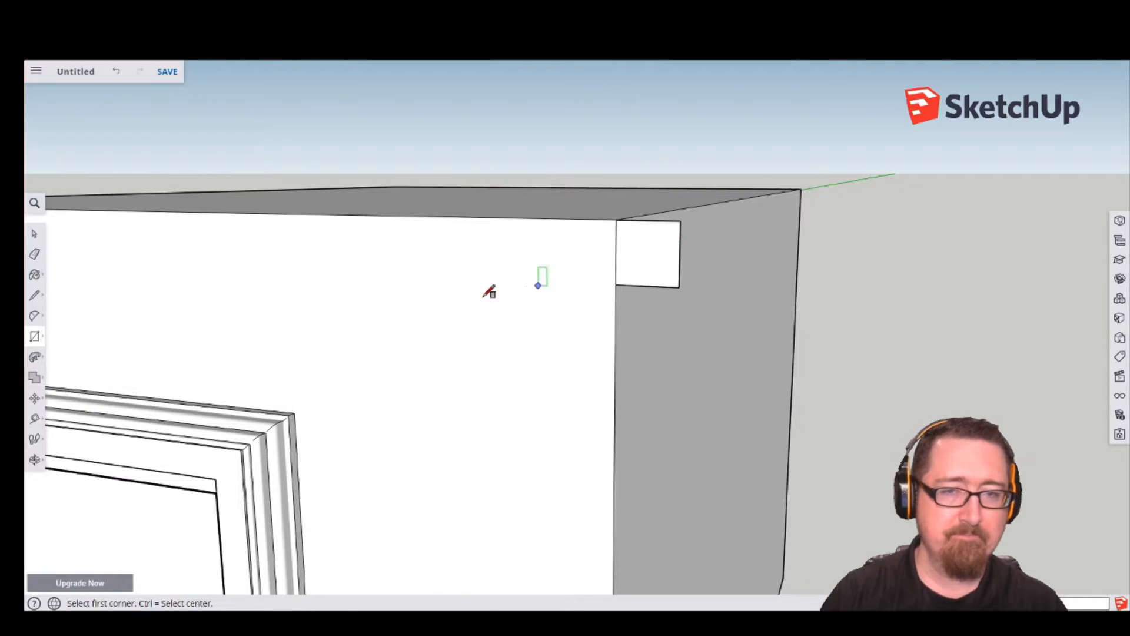
{"action": "left_click", "coordinate": [35, 297]}
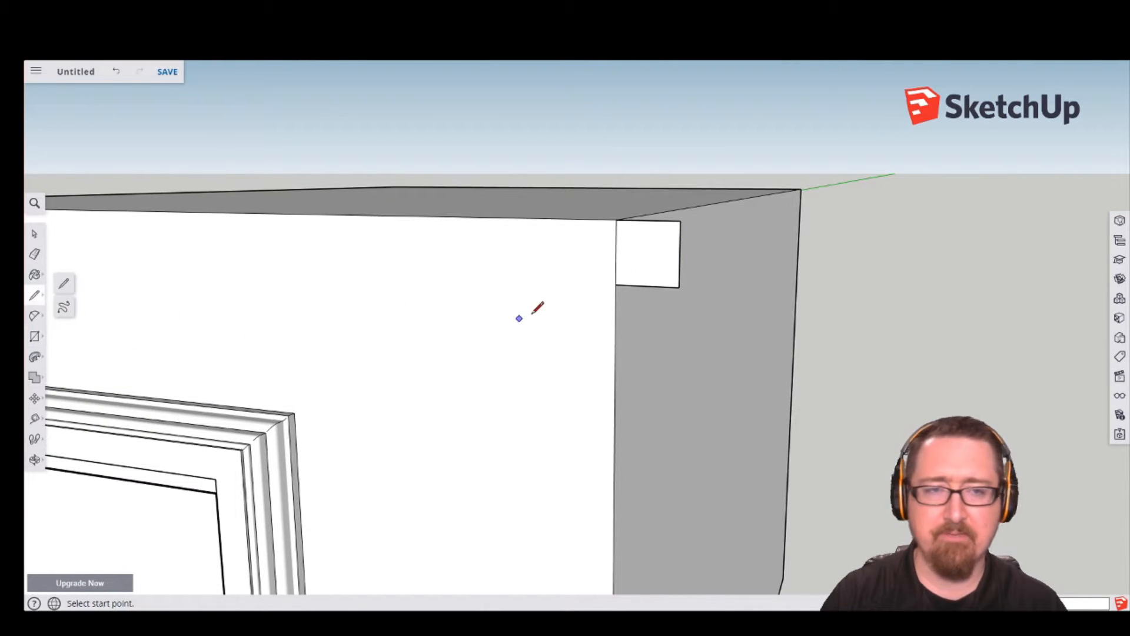
{"action": "left_click", "coordinate": [627, 285]}
{"action": "left_click", "coordinate": [658, 267]}
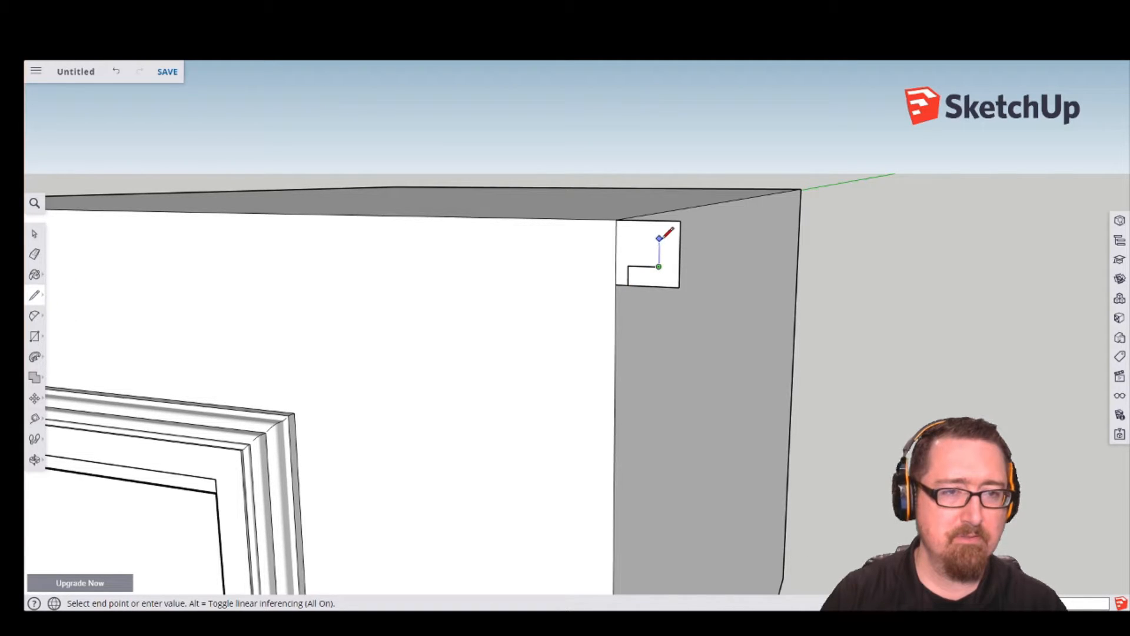
{"action": "left_click", "coordinate": [680, 239]}
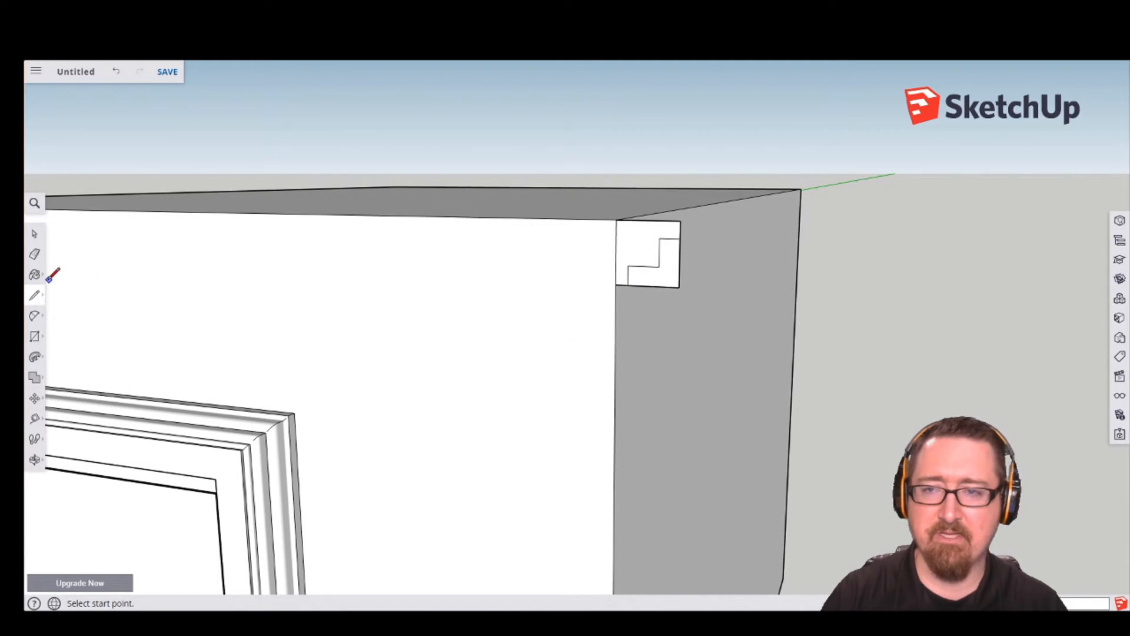
Add a small tangent arc at the stepped line's lower end and a large one across its middle inner corner.
{"action": "left_click", "coordinate": [34, 316]}
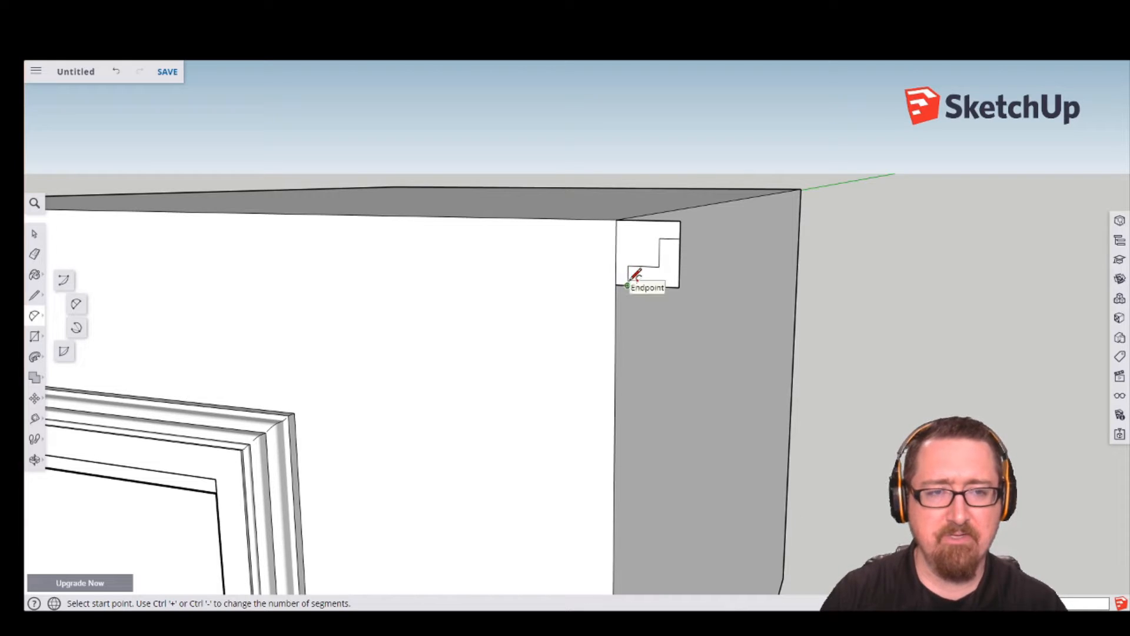
{"action": "scroll", "coordinate": [627, 275], "scroll_direction": "up", "scroll_amount": 3}
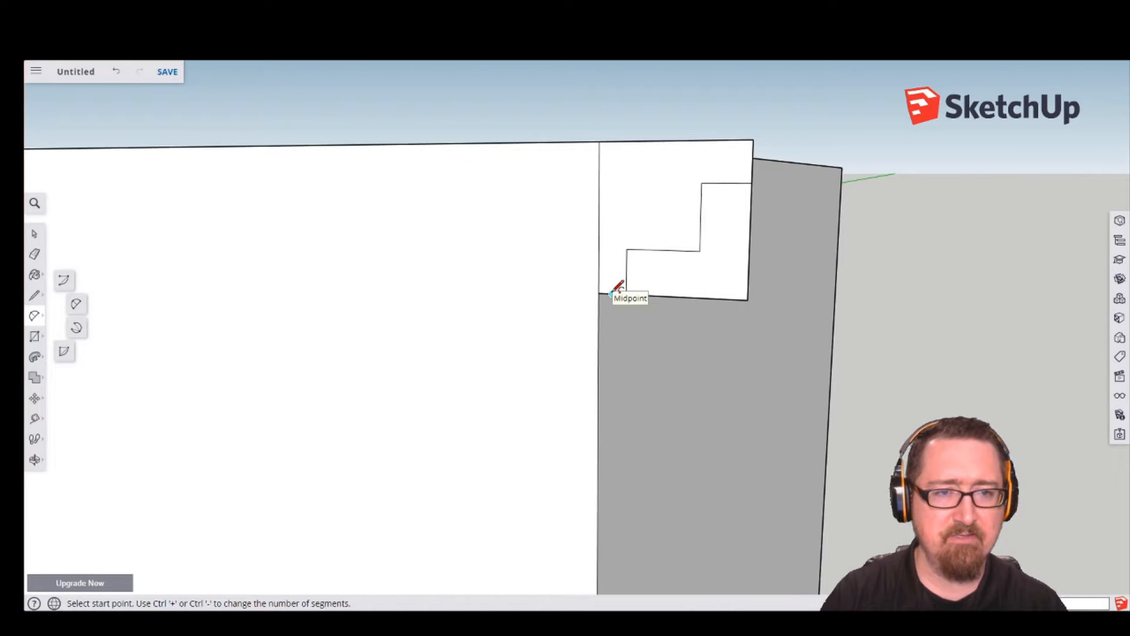
{"action": "left_click", "coordinate": [612, 294]}
{"action": "left_click", "coordinate": [626, 283]}
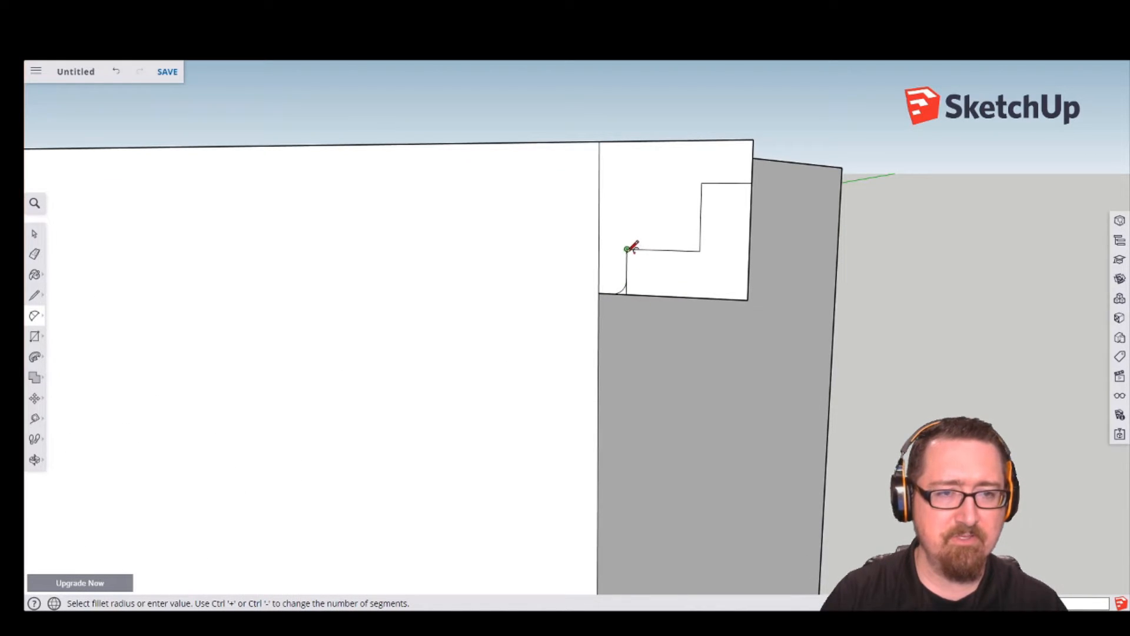
{"action": "left_click", "coordinate": [651, 248]}
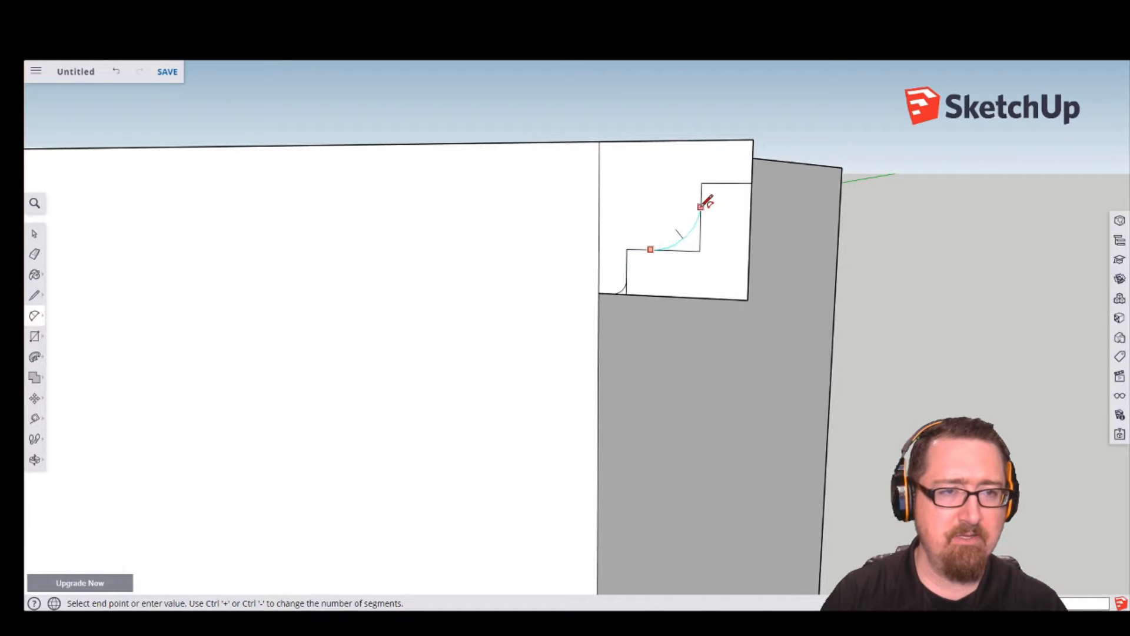
{"action": "left_click", "coordinate": [702, 196]}
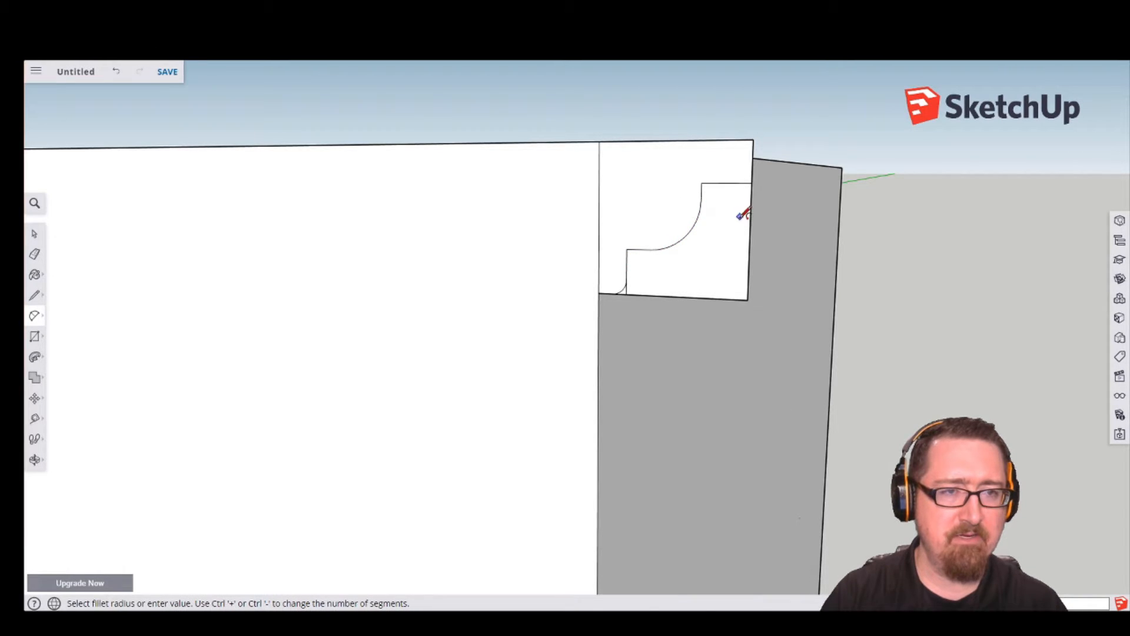
Round the stepped line's upper corner and curve its end into the rectangle's outer edge with tangent arcs.
{"action": "left_click", "coordinate": [702, 191]}
{"action": "double_click", "coordinate": [710, 183]}
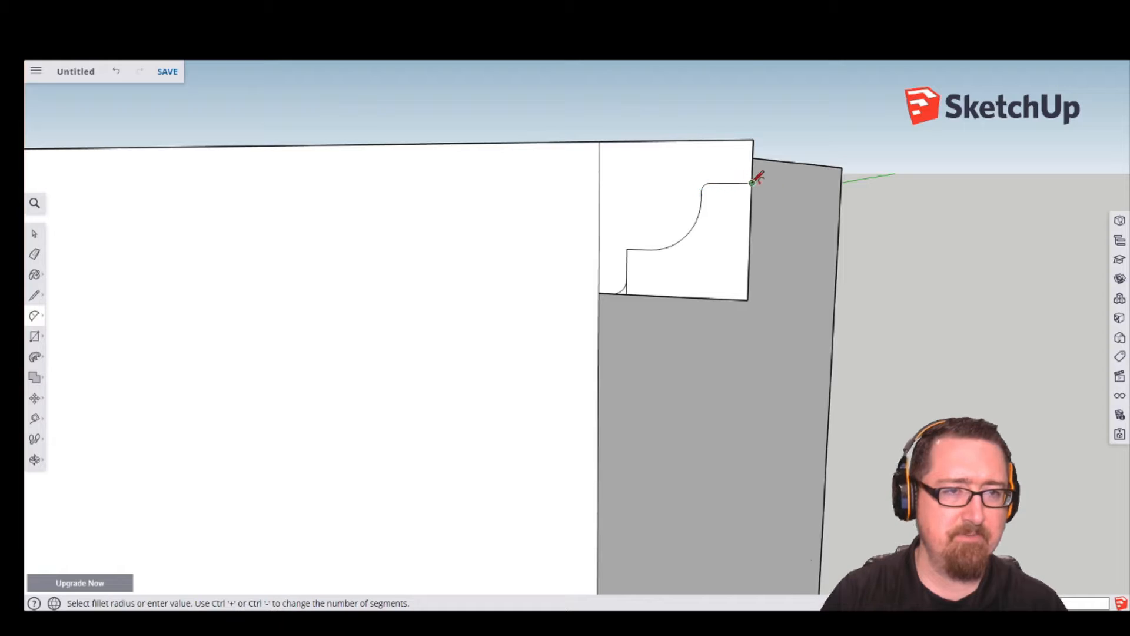
{"action": "left_click", "coordinate": [732, 183]}
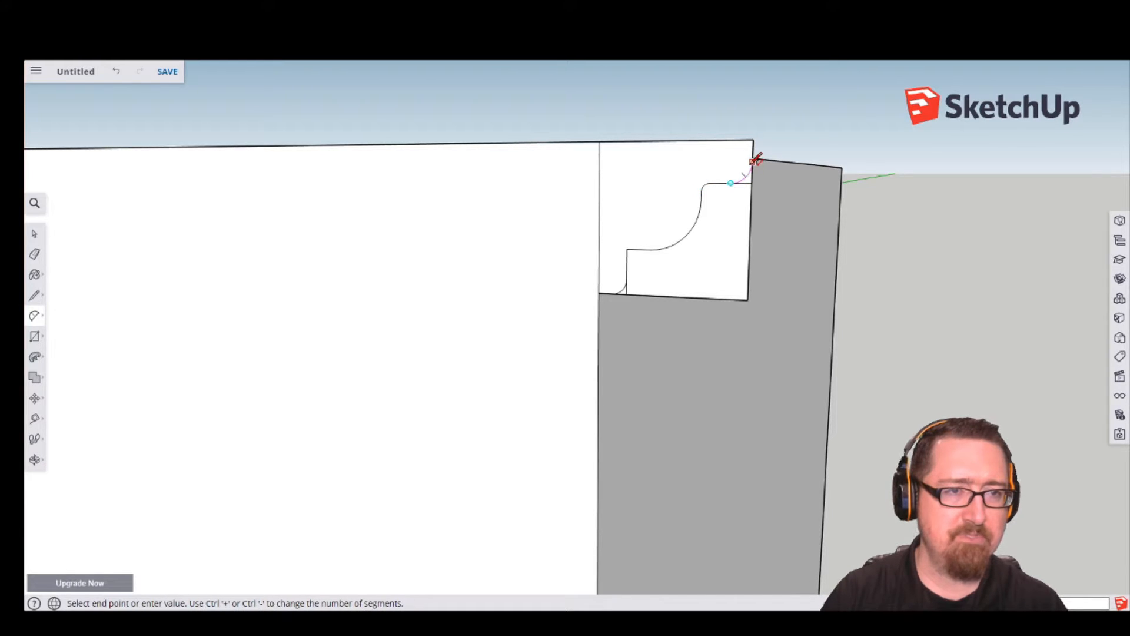
{"action": "left_click", "coordinate": [753, 161]}
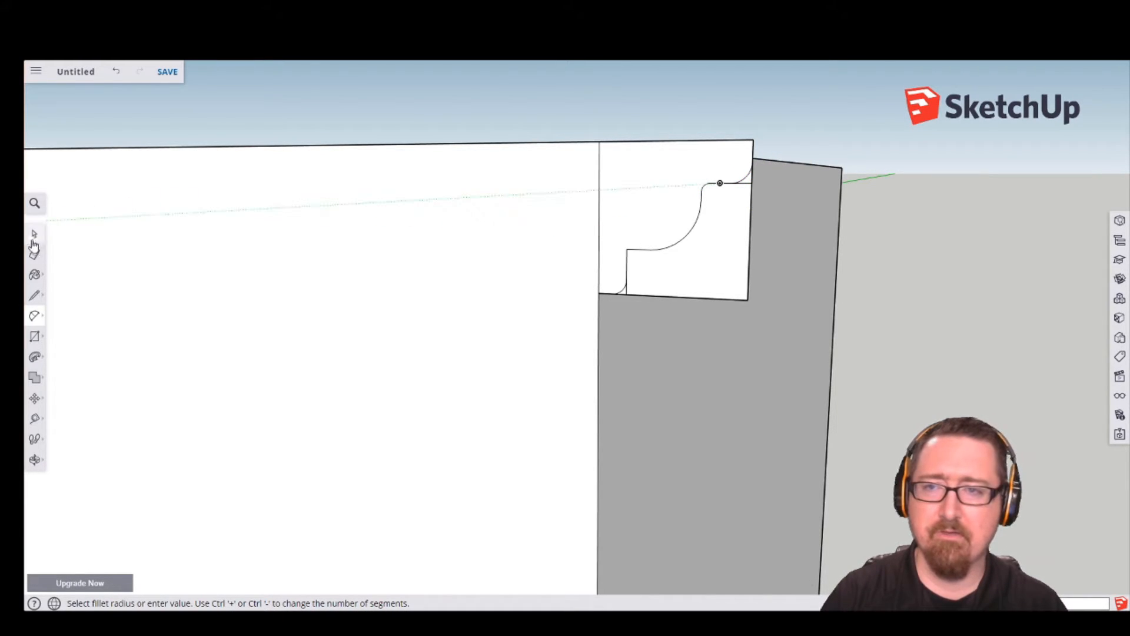
Draw a small rectangular notch with lines into the wall side of the profile's short lower vertical edge.
{"action": "left_click", "coordinate": [34, 295]}
{"action": "left_click", "coordinate": [628, 253]}
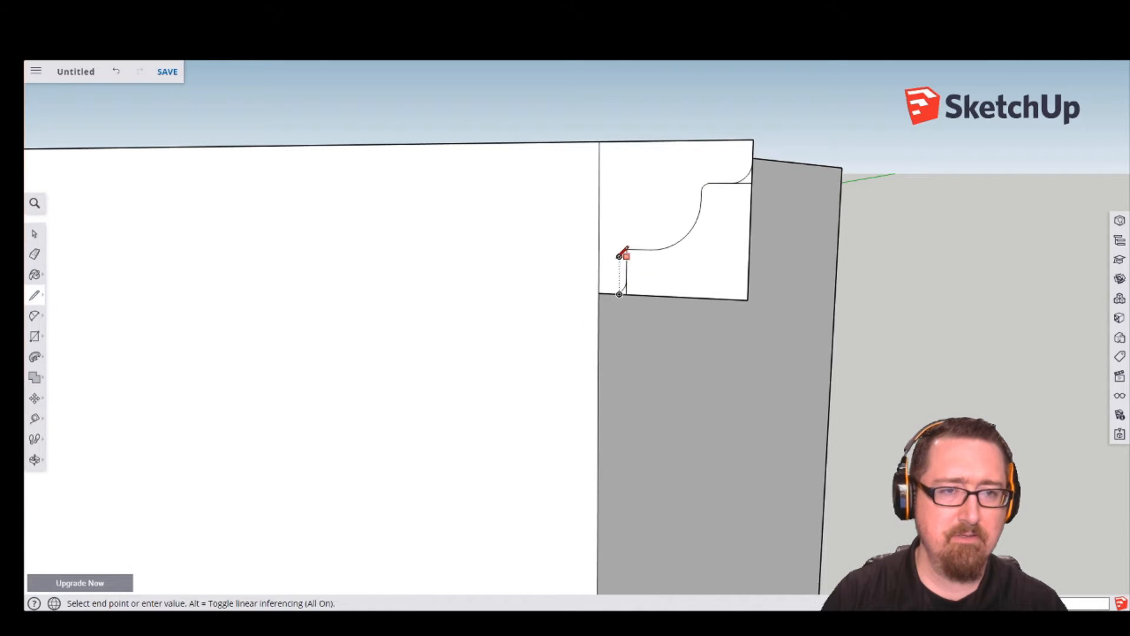
{"action": "left_click", "coordinate": [619, 270]}
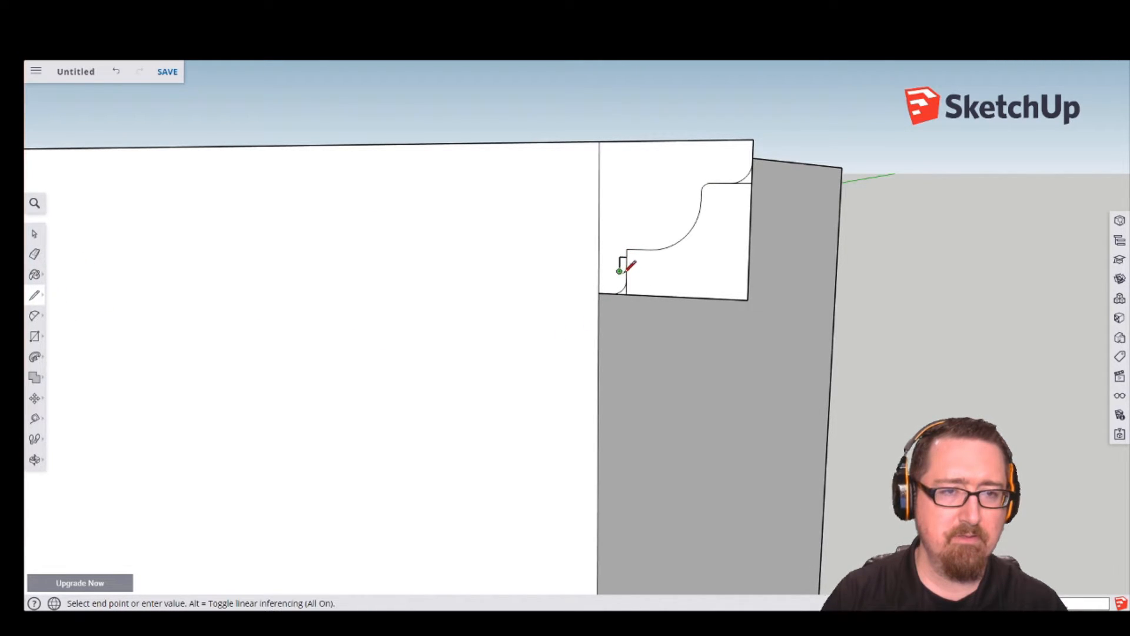
{"action": "left_click", "coordinate": [626, 270]}
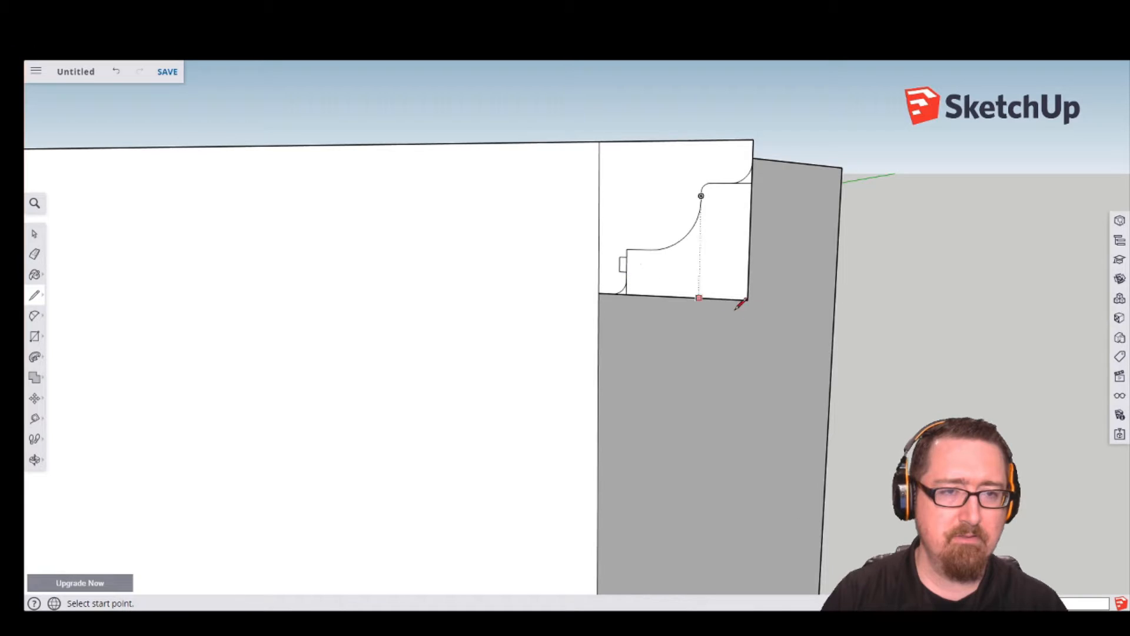
Erase the line closing the notch and the leftover rectangle edges and corner segments outside the moulding profile.
{"action": "left_click", "coordinate": [34, 254]}
{"action": "left_click", "coordinate": [627, 265]}
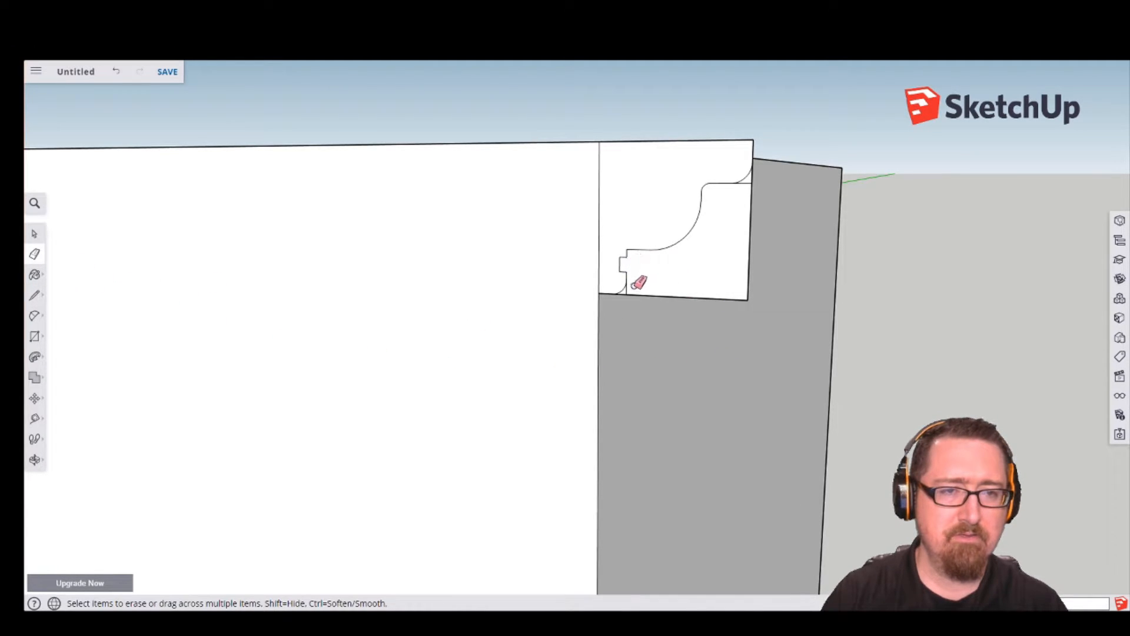
{"action": "left_click", "coordinate": [641, 296]}
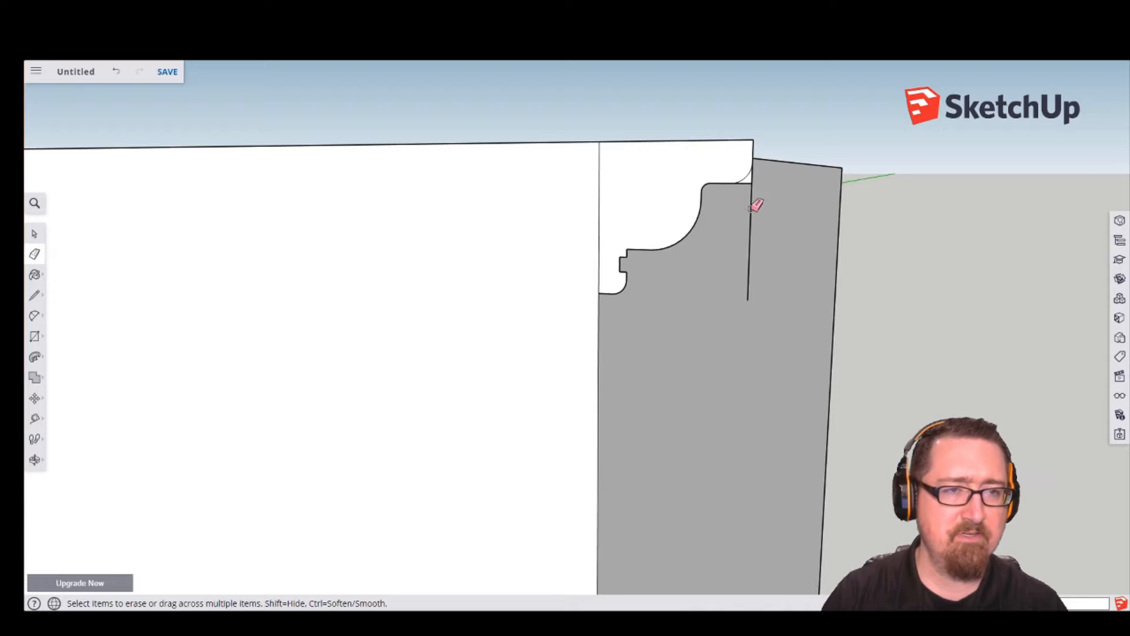
{"action": "left_click_drag", "start_coordinate": [750, 208], "coordinate": [756, 177]}
{"action": "left_click", "coordinate": [755, 175]}
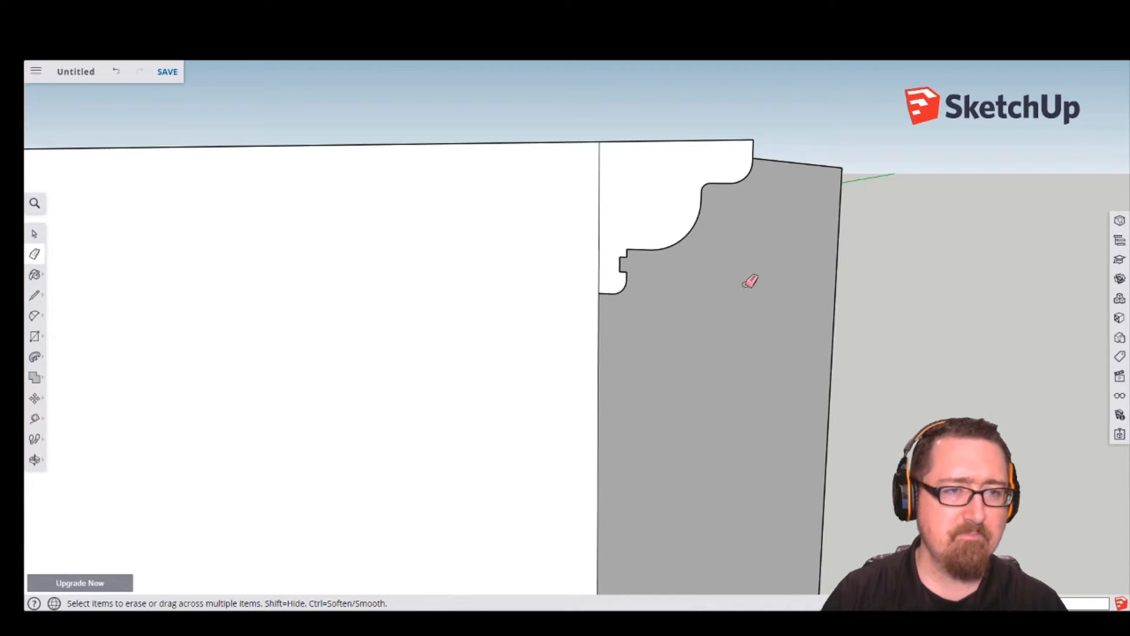
Preselect the edges around the building's top face and sweep the moulding profile along them with Follow Me.
{"action": "scroll", "coordinate": [745, 285], "scroll_direction": "down", "scroll_amount": 7}
{"action": "middle_click_drag", "start_coordinate": [768, 309], "coordinate": [633, 375]}
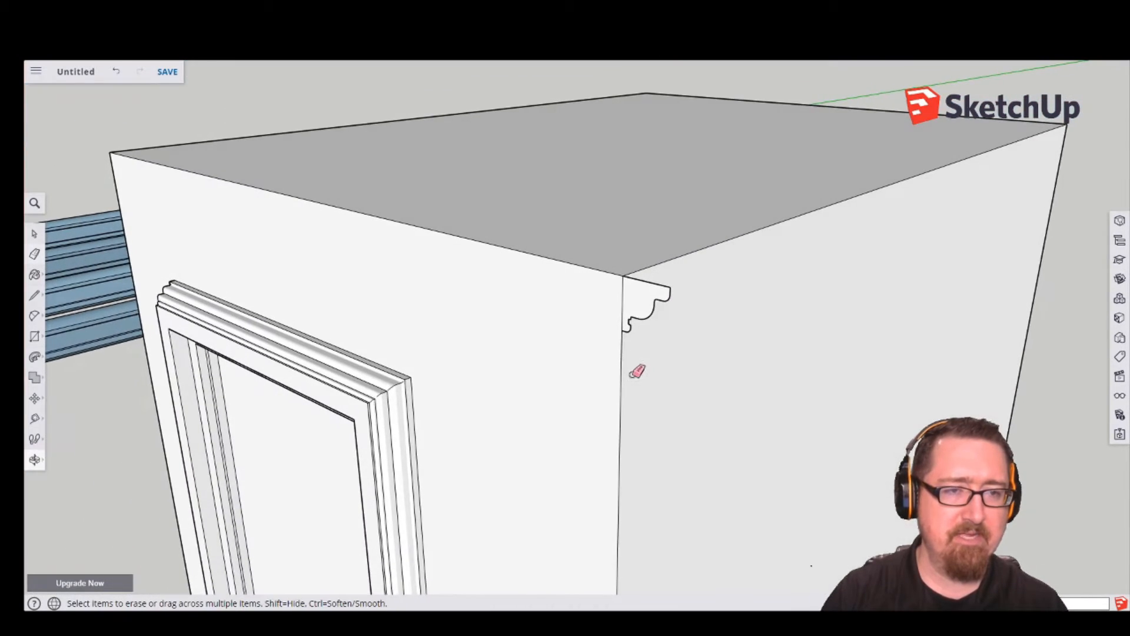
{"action": "scroll", "coordinate": [637, 372], "scroll_direction": "down", "scroll_amount": 5}
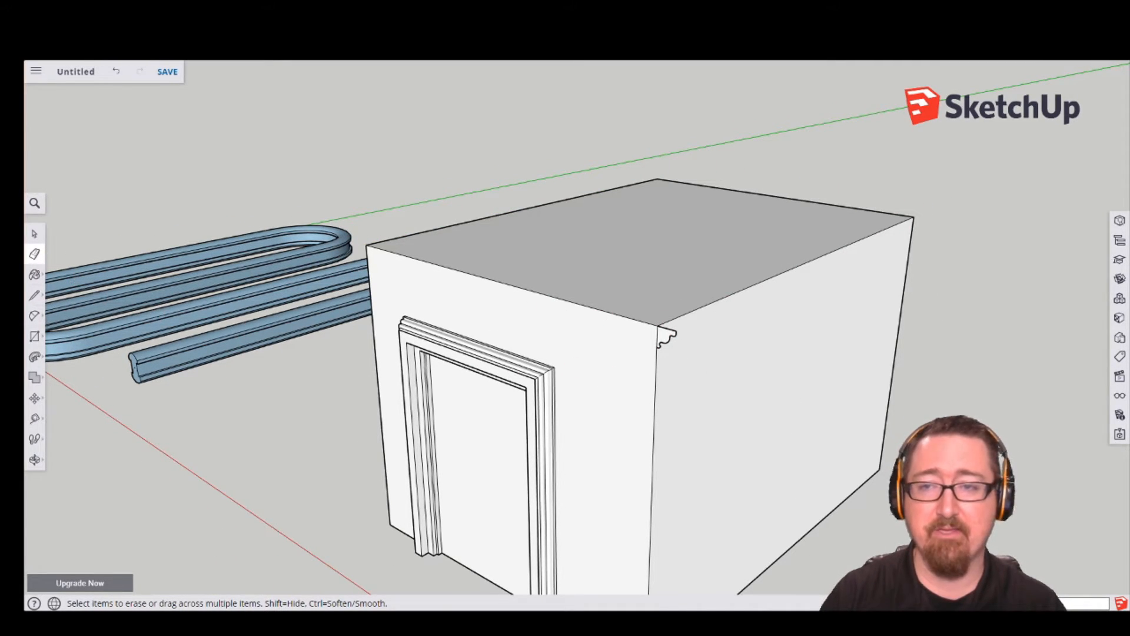
{"action": "key", "text": "space"}
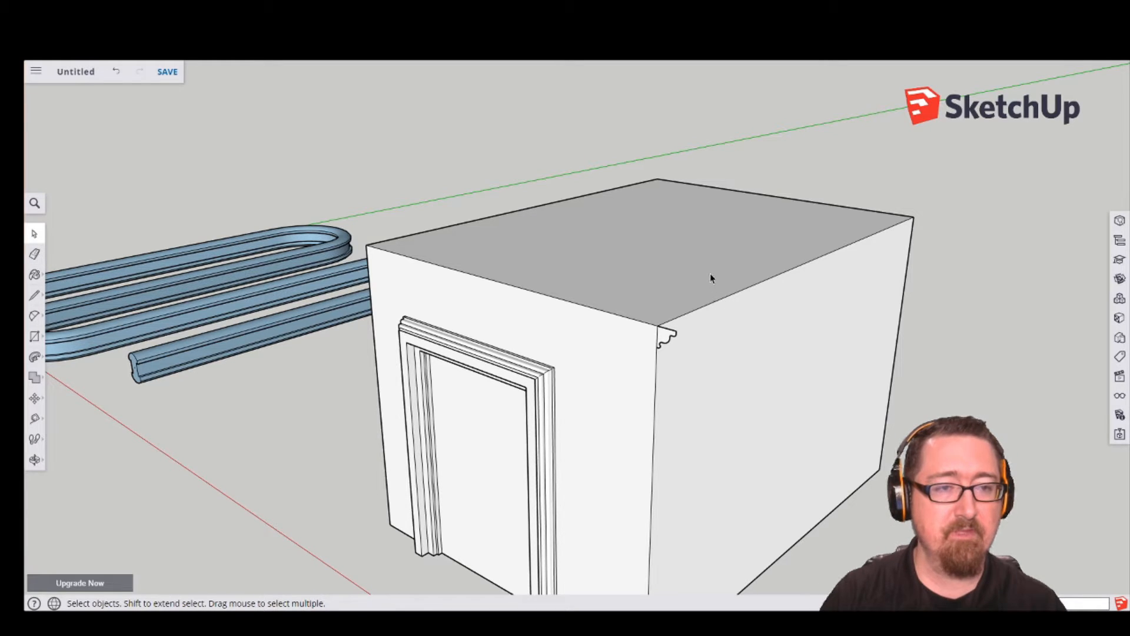
{"action": "double_click", "coordinate": [711, 275]}
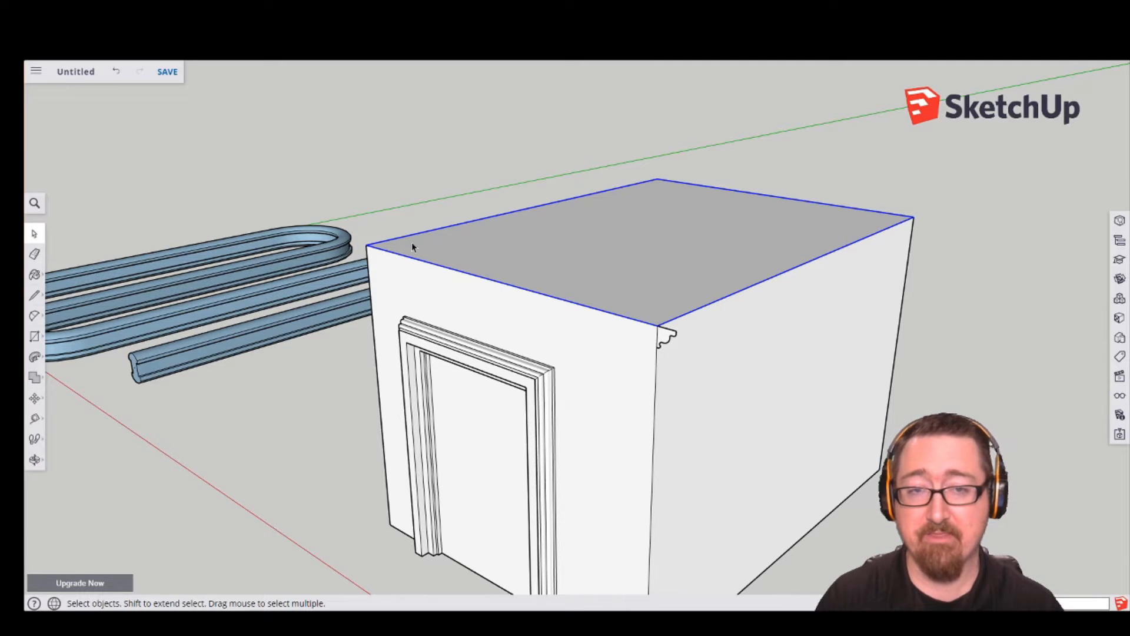
{"action": "left_click", "coordinate": [36, 360]}
{"action": "left_click", "coordinate": [70, 359]}
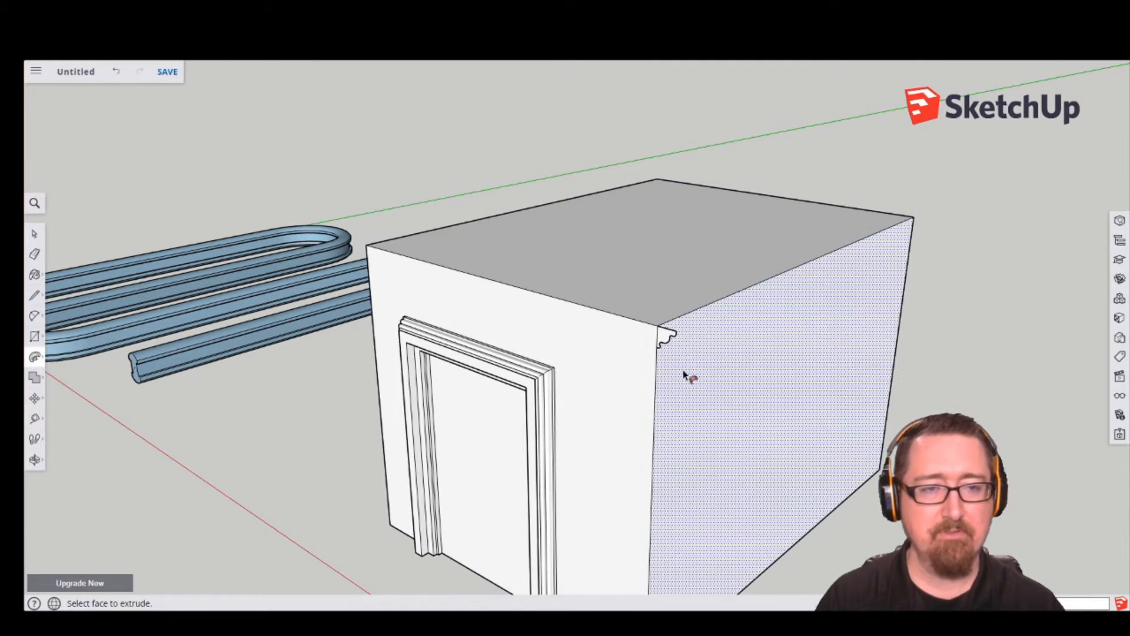
{"action": "left_click", "coordinate": [665, 338]}
{"action": "middle_click_drag", "start_coordinate": [664, 505], "coordinate": [716, 277]}
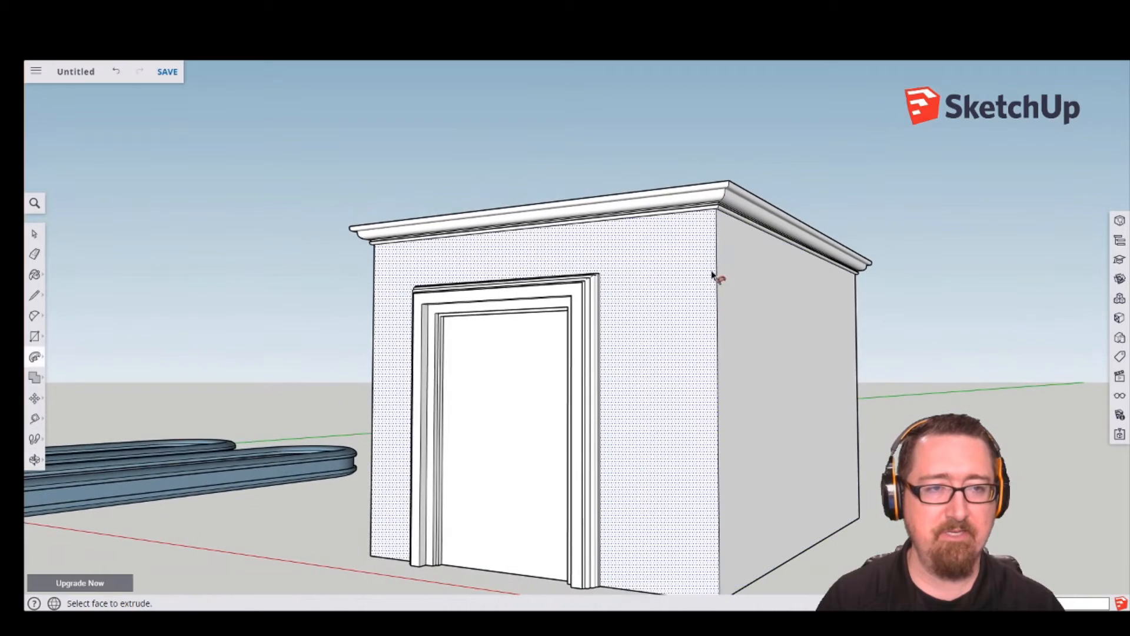
{"action": "scroll", "coordinate": [716, 277], "scroll_direction": "up", "scroll_amount": 3}
{"action": "scroll", "coordinate": [716, 268], "scroll_direction": "down", "scroll_amount": 5}
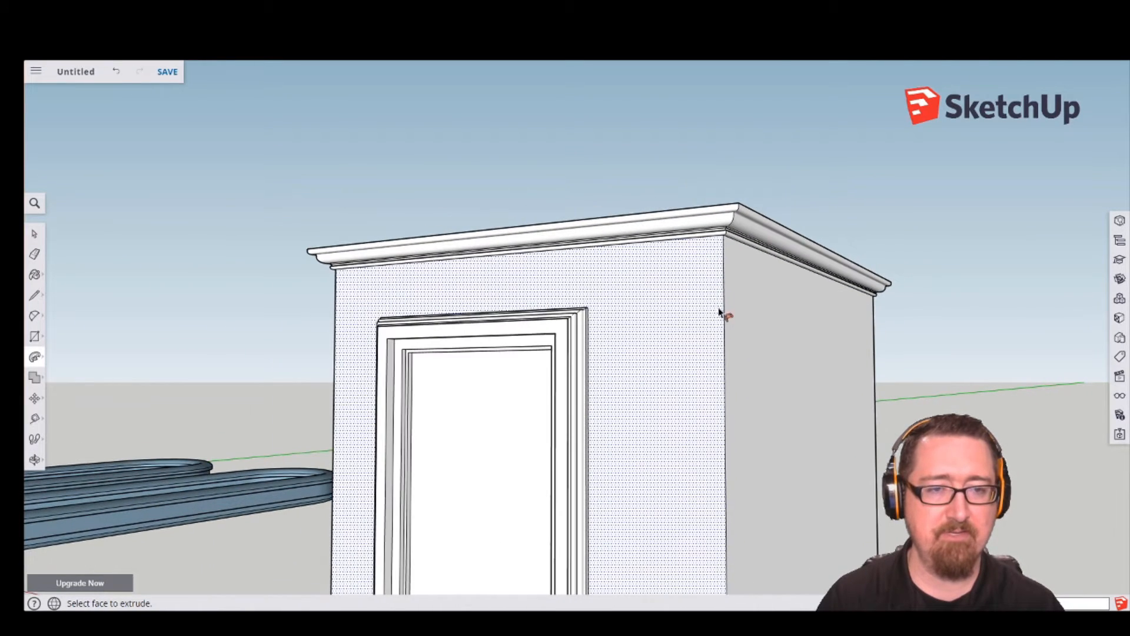
Draw a circle on the empty ground beside the building and raise its segment count for a smoother outline.
{"action": "middle_click_drag", "start_coordinate": [730, 371], "coordinate": [397, 336]}
{"action": "scroll", "coordinate": [697, 415], "scroll_direction": "down", "scroll_amount": 5}
{"action": "middle_click_drag", "start_coordinate": [656, 336], "coordinate": [557, 418]}
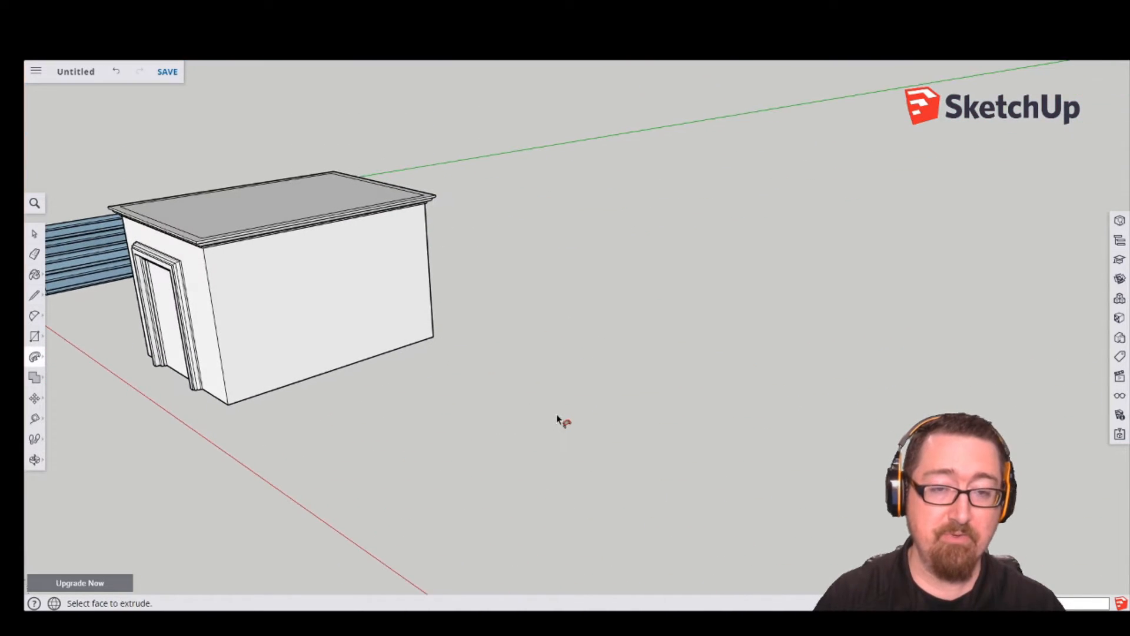
{"action": "middle_click_drag", "start_coordinate": [564, 468], "coordinate": [486, 379], "text": "shift"}
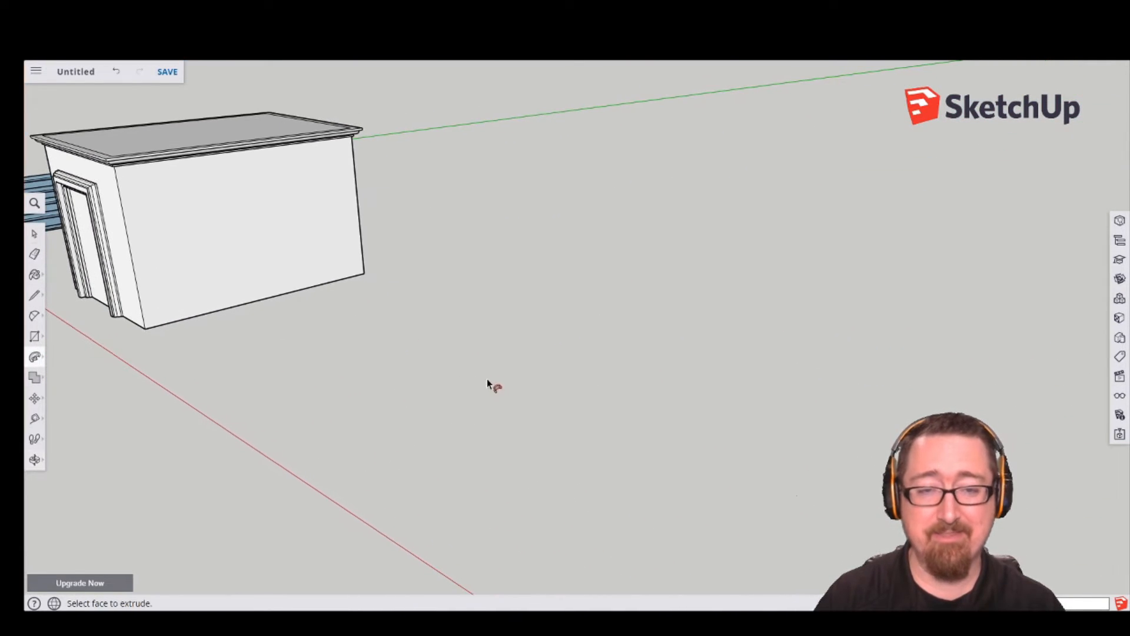
{"action": "scroll", "coordinate": [437, 382], "scroll_direction": "down", "scroll_amount": 2}
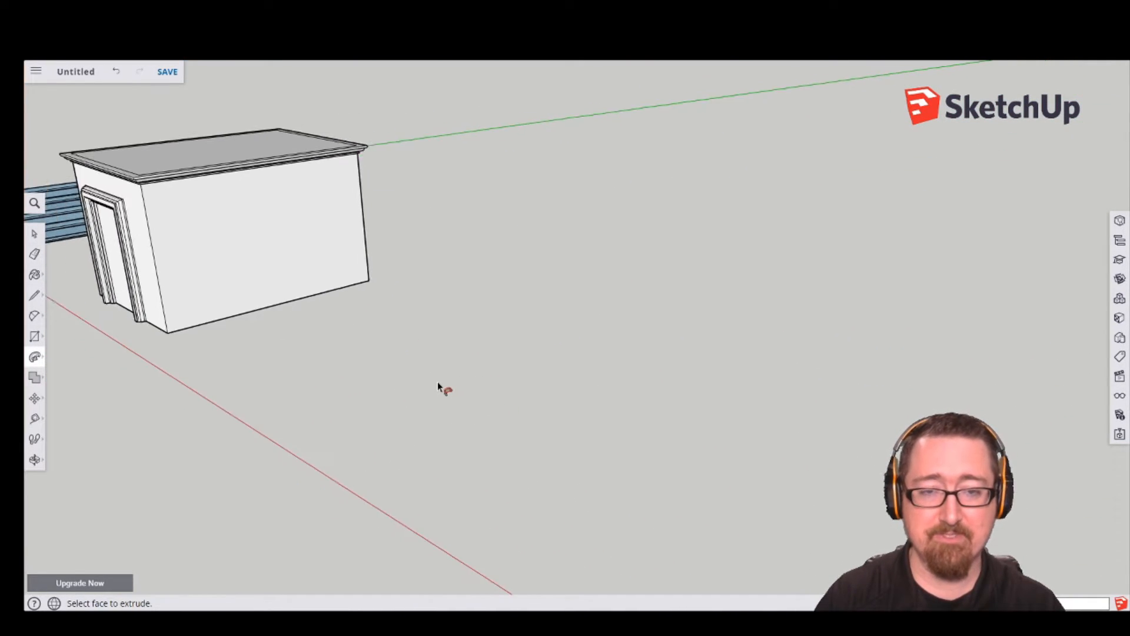
{"action": "left_click", "coordinate": [34, 336]}
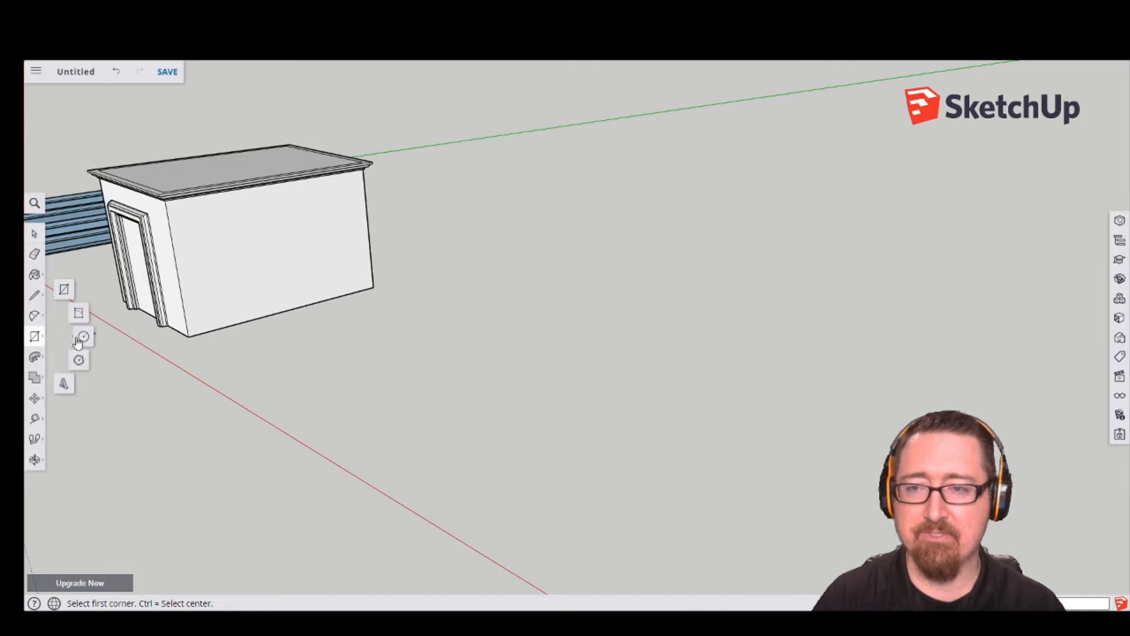
{"action": "left_click", "coordinate": [81, 337]}
{"action": "left_click", "coordinate": [440, 399]}
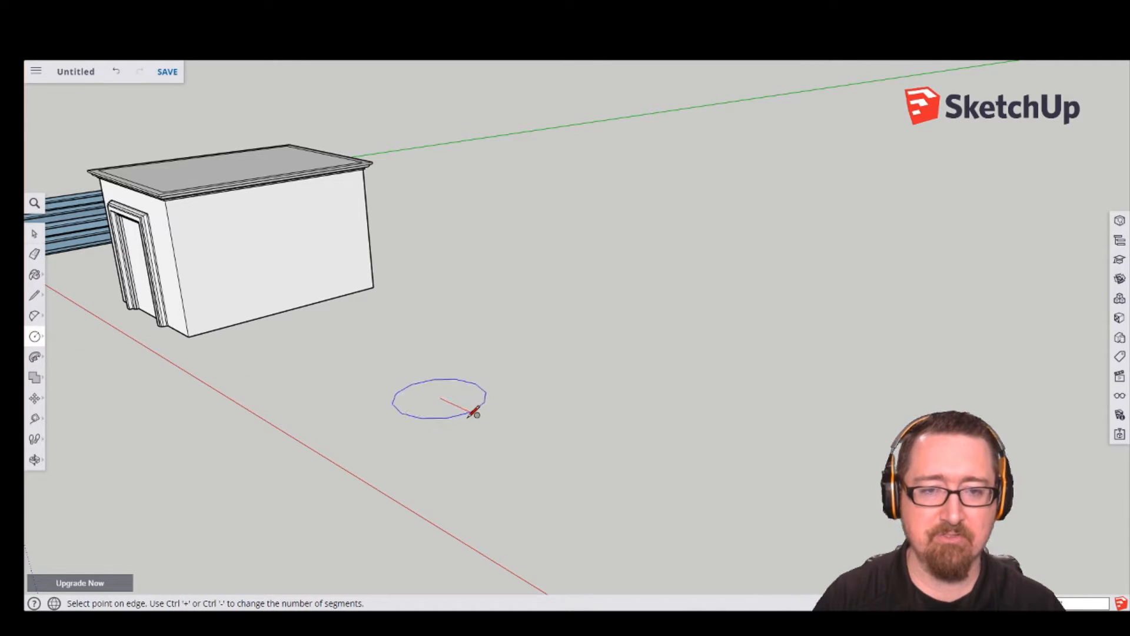
{"action": "left_click", "coordinate": [473, 413]}
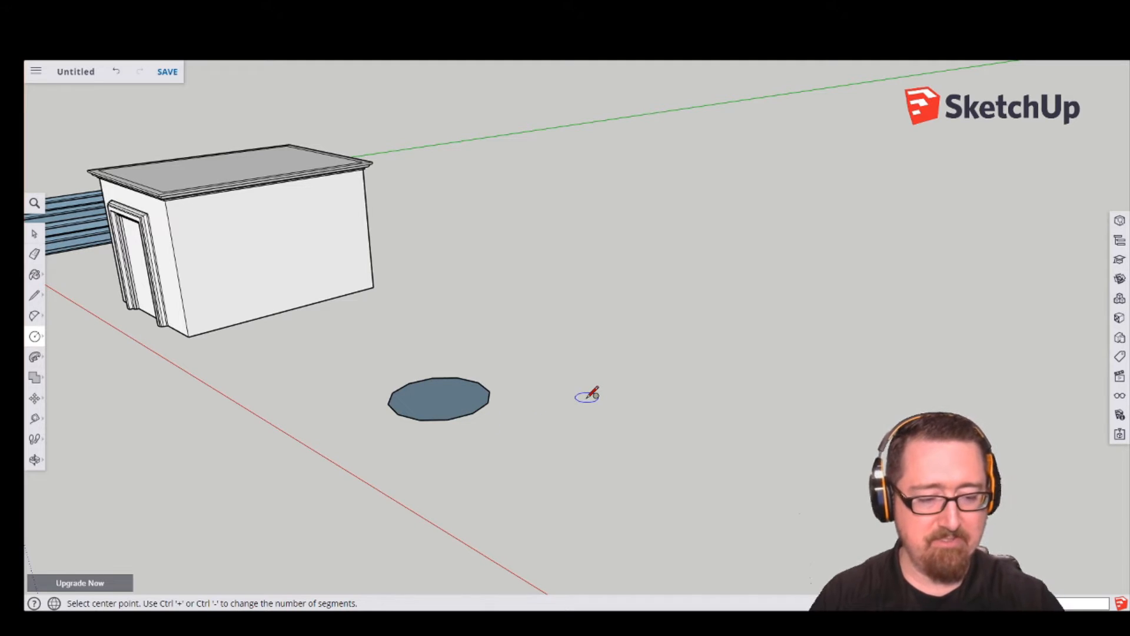
{"action": "key", "text": "Return"}
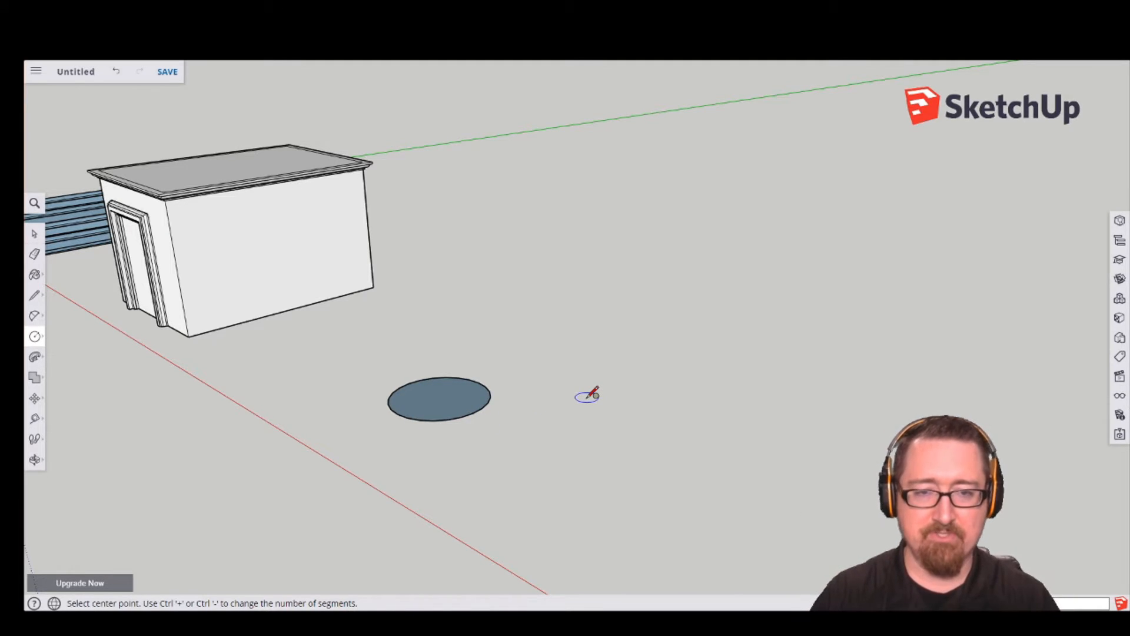
Draw a vertical rectangle about 13' tall standing on the circle, reaching from its centre to its edge.
{"action": "scroll", "coordinate": [417, 398], "scroll_direction": "up", "scroll_amount": 3}
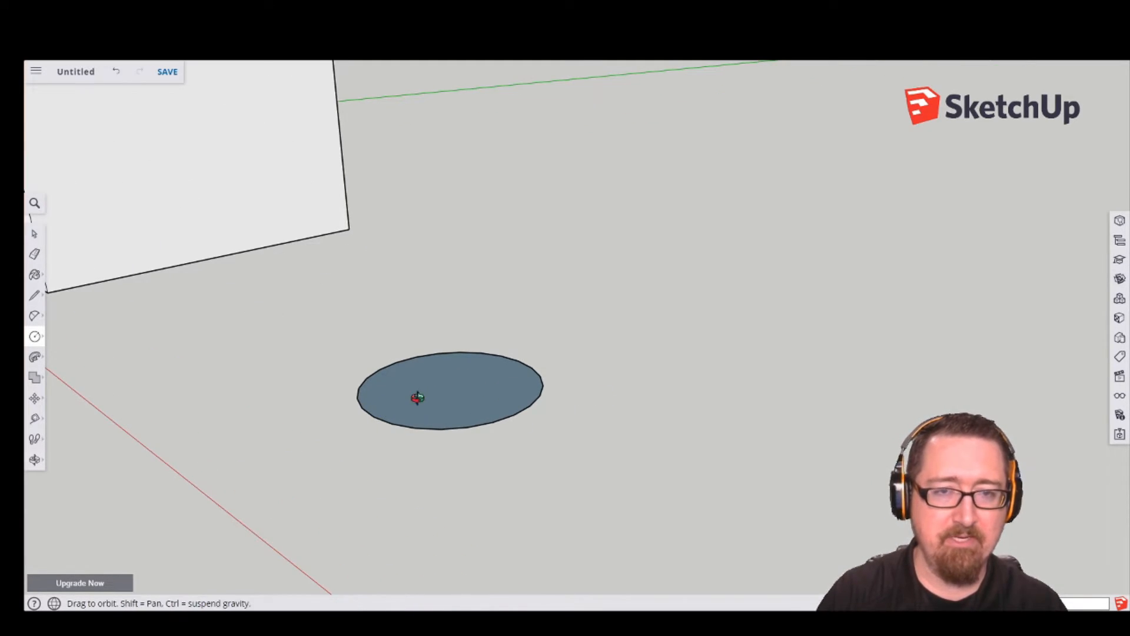
{"action": "middle_click_drag", "start_coordinate": [417, 398], "coordinate": [699, 293]}
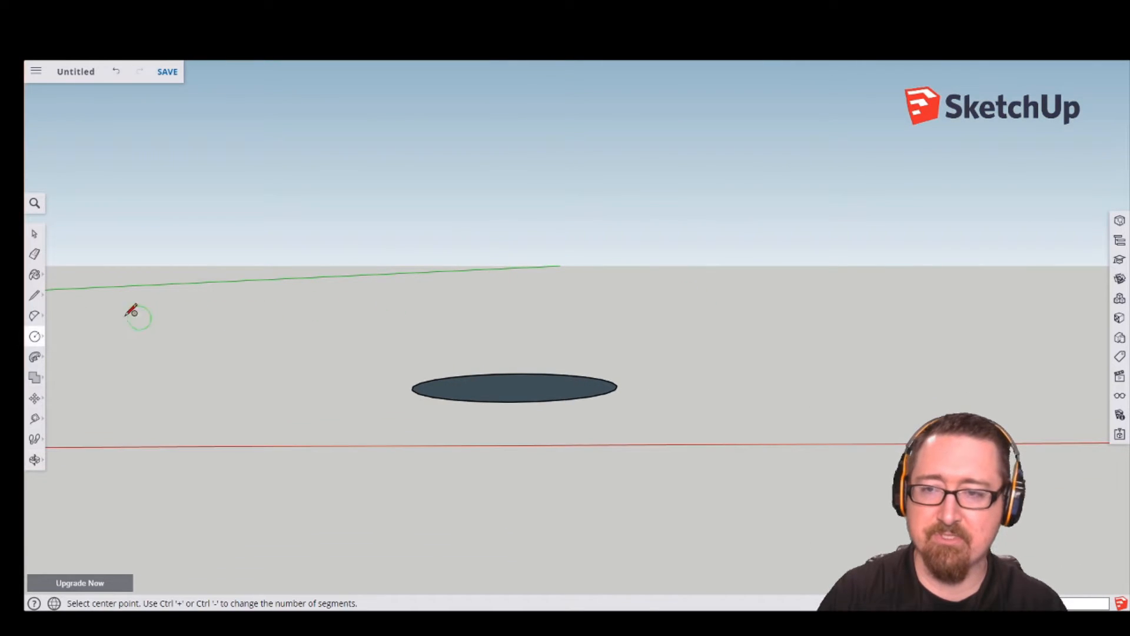
{"action": "left_click", "coordinate": [35, 317]}
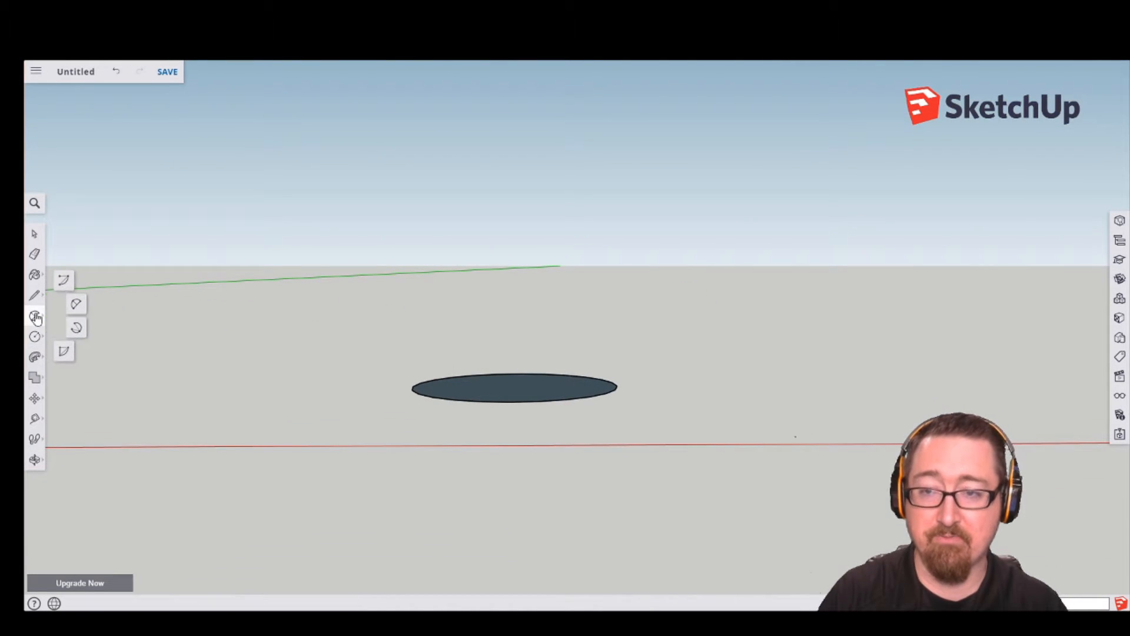
{"action": "left_click", "coordinate": [35, 336]}
{"action": "left_click", "coordinate": [64, 287]}
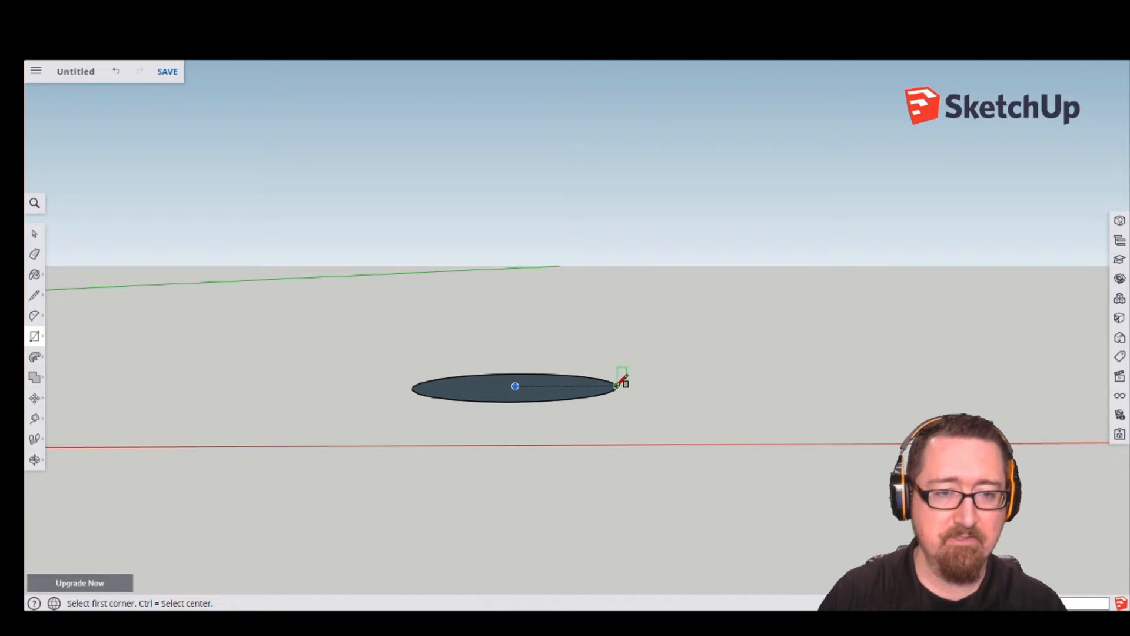
{"action": "left_click", "coordinate": [515, 386]}
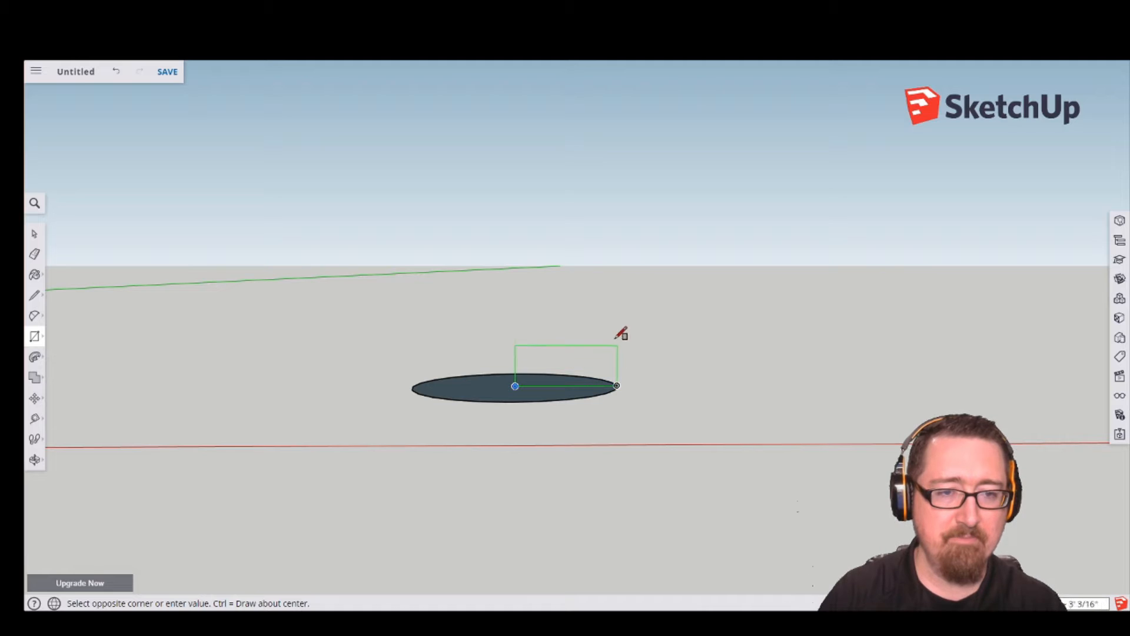
{"action": "left_click", "coordinate": [618, 204]}
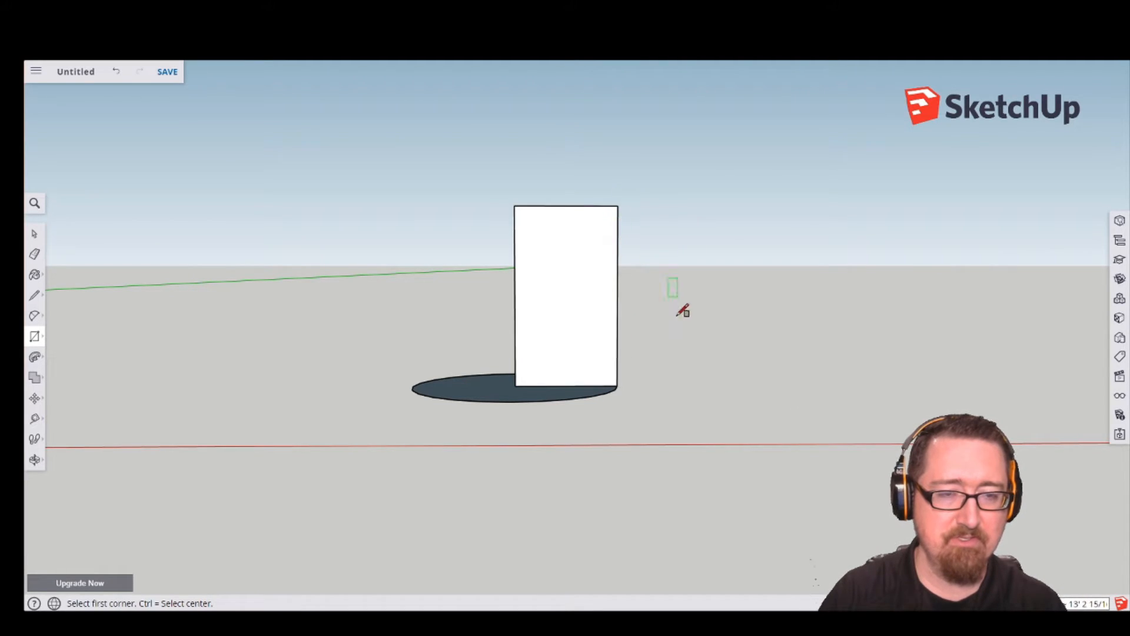
Draw a downward-bulging arc on the rectangle from its top edge near the outer corner to its centre-side edge.
{"action": "middle_click_drag", "start_coordinate": [613, 288], "coordinate": [611, 324]}
{"action": "scroll", "coordinate": [595, 297], "scroll_direction": "up", "scroll_amount": 3}
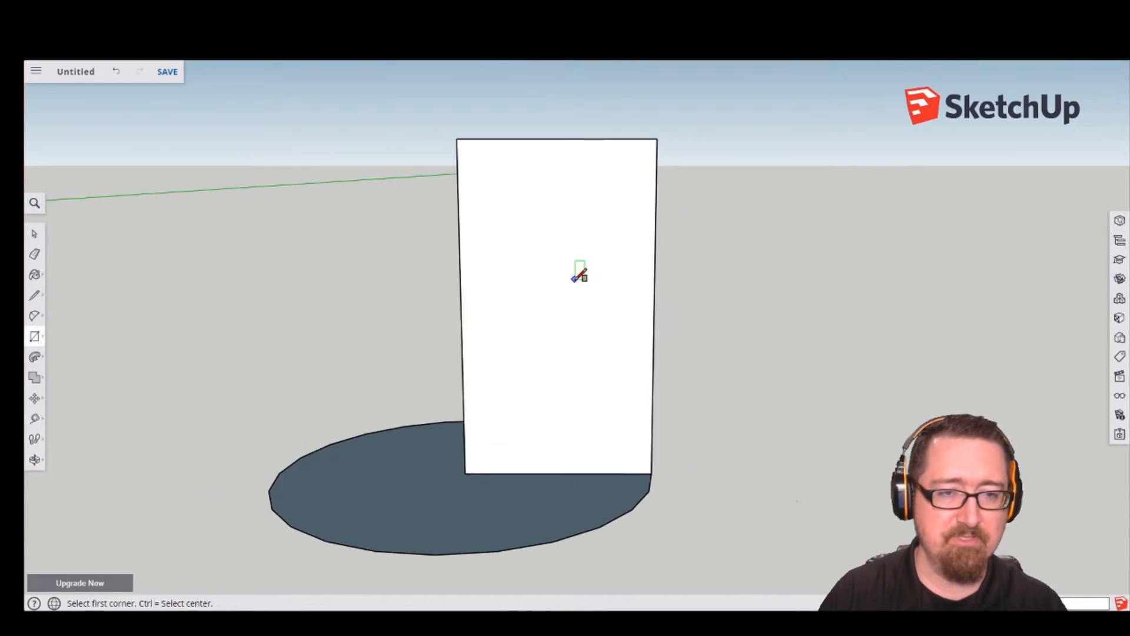
{"action": "left_click", "coordinate": [34, 295]}
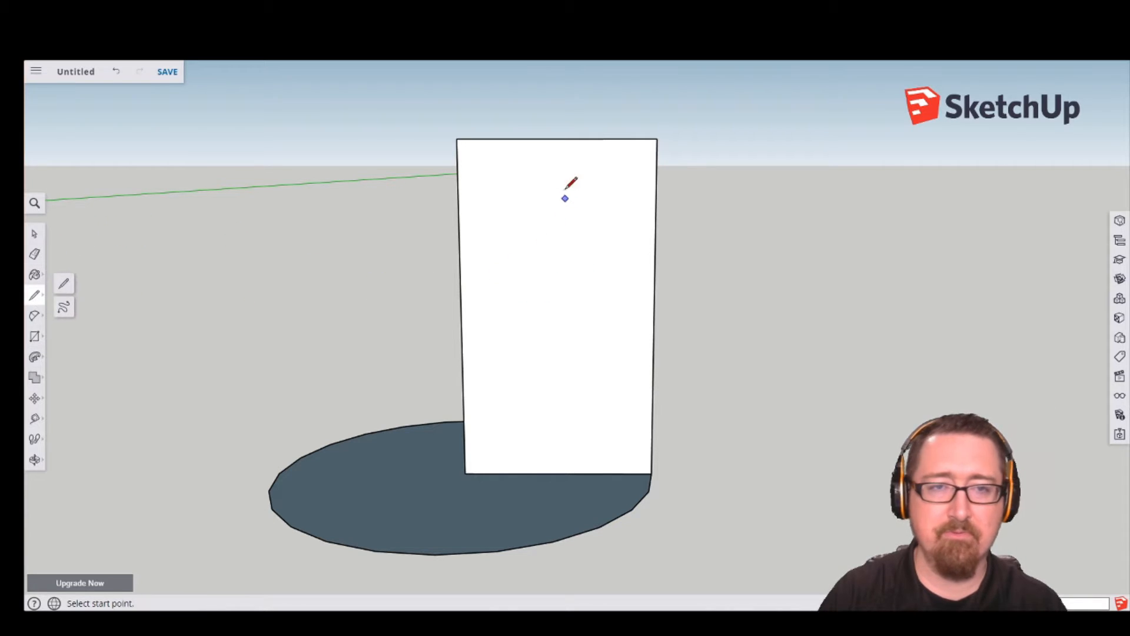
{"action": "left_click", "coordinate": [34, 316]}
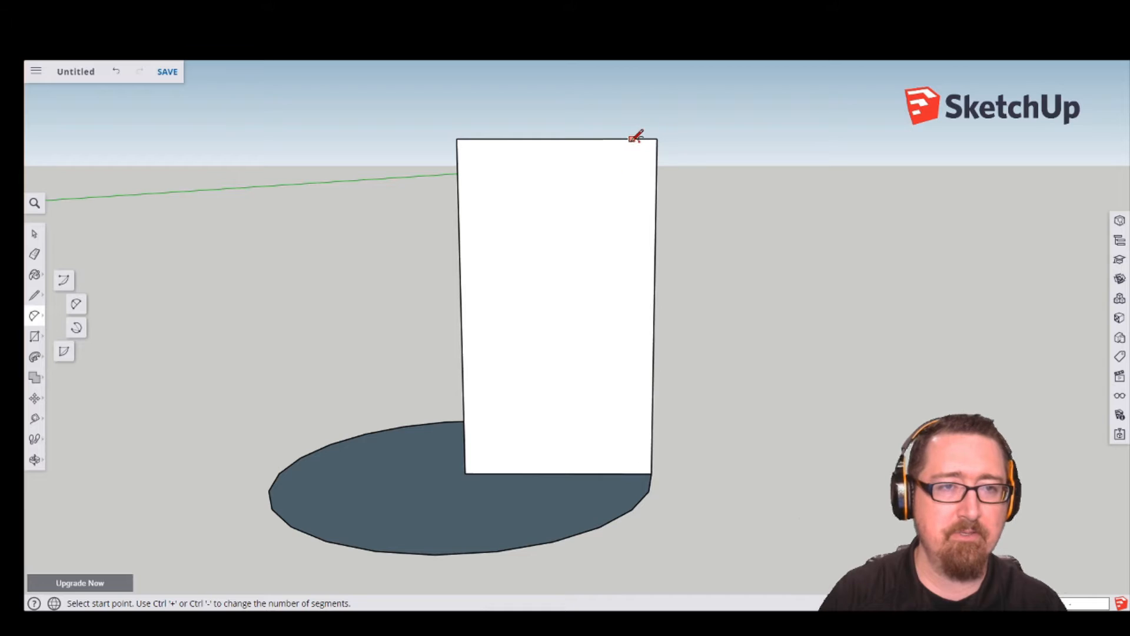
{"action": "left_click", "coordinate": [631, 138]}
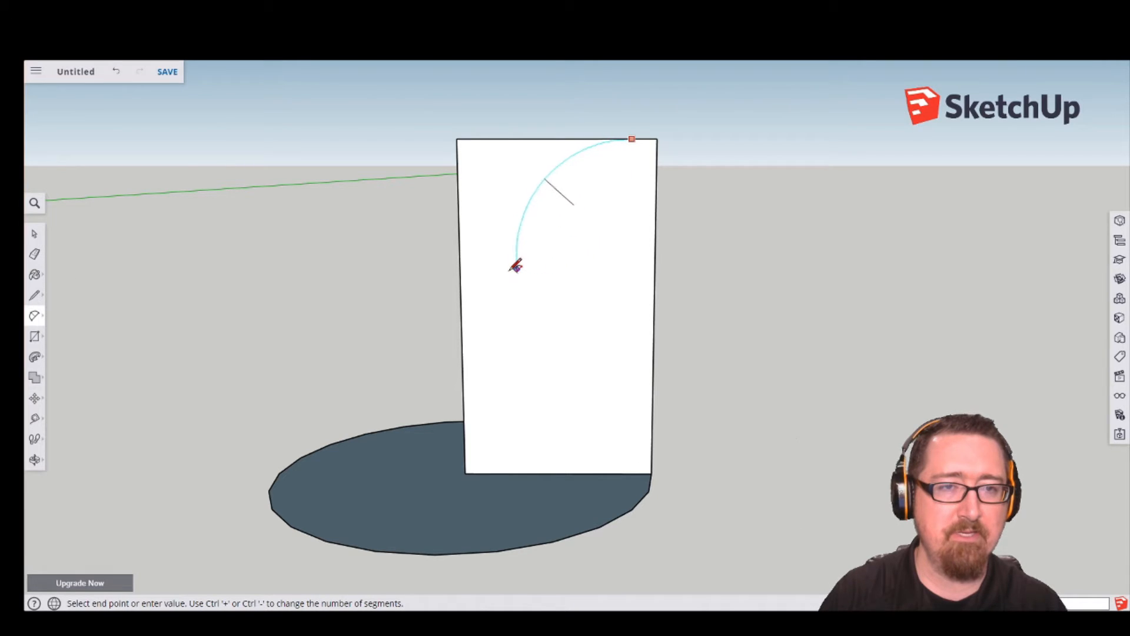
{"action": "left_click", "coordinate": [461, 282]}
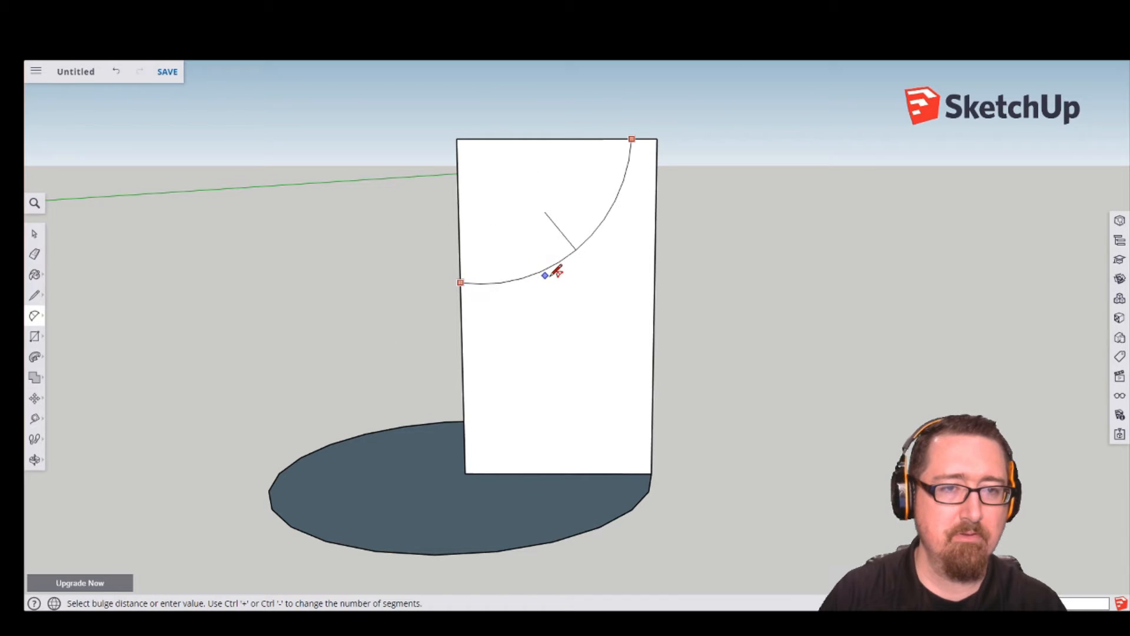
{"action": "left_click", "coordinate": [556, 273]}
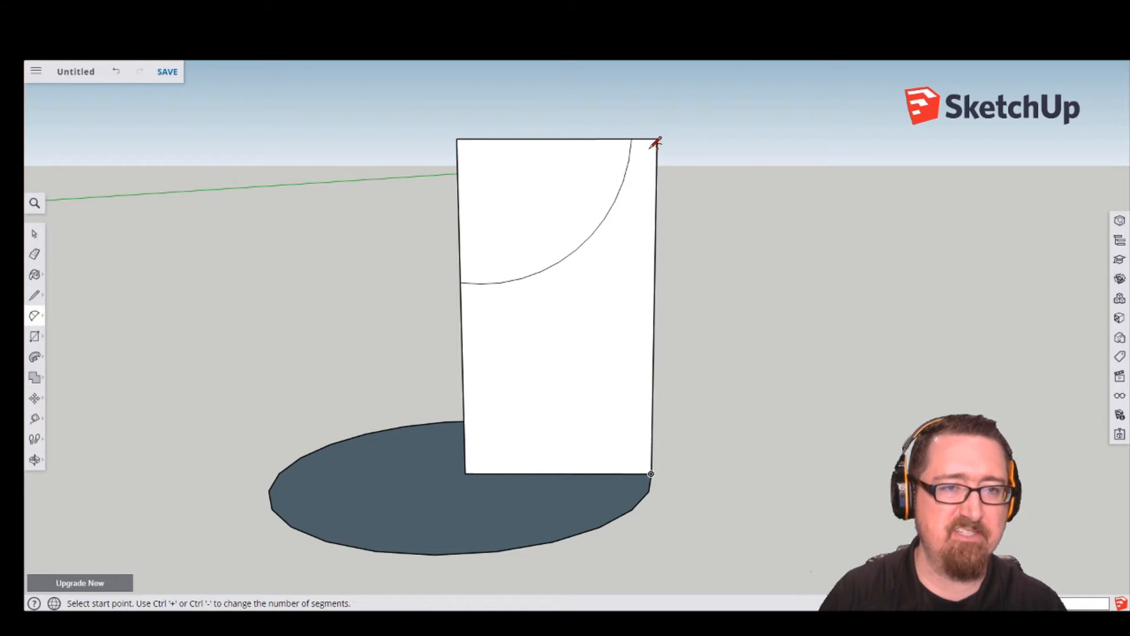
Draw a second arc below the first, from the upper outer edge of the rectangle tangentially into the face.
{"action": "left_click", "coordinate": [657, 166]}
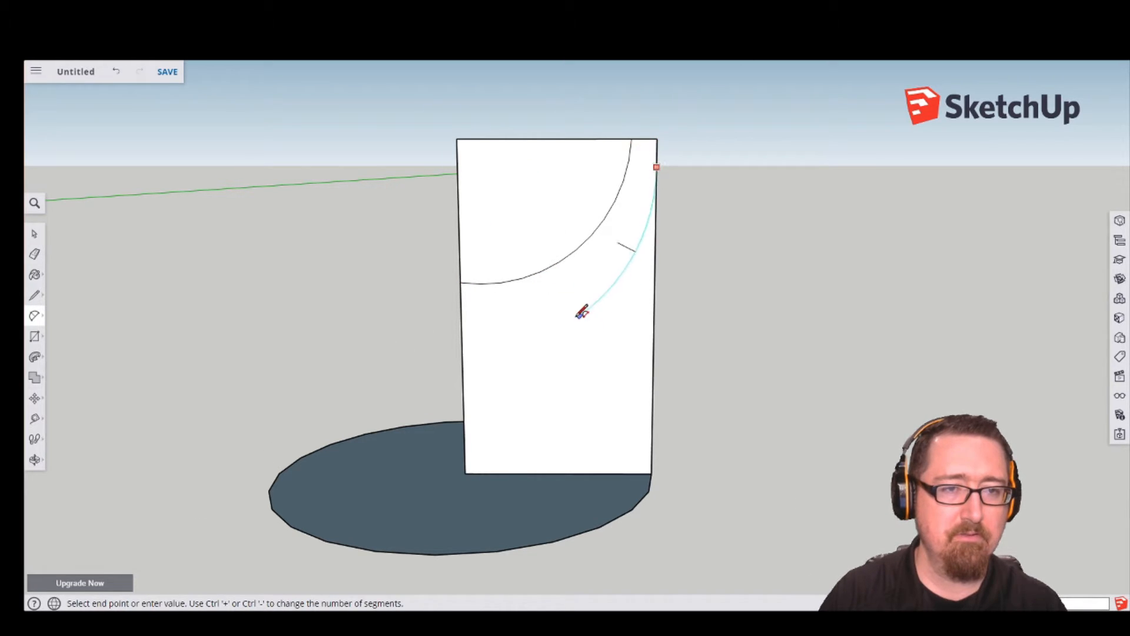
{"action": "left_click", "coordinate": [519, 321]}
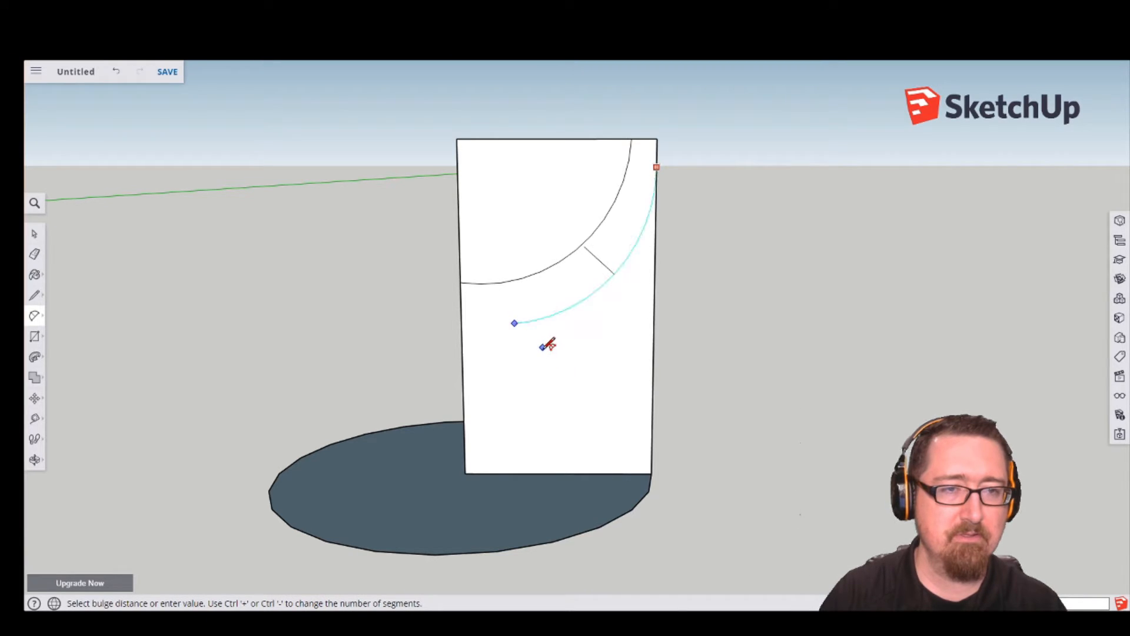
{"action": "left_click", "coordinate": [555, 350]}
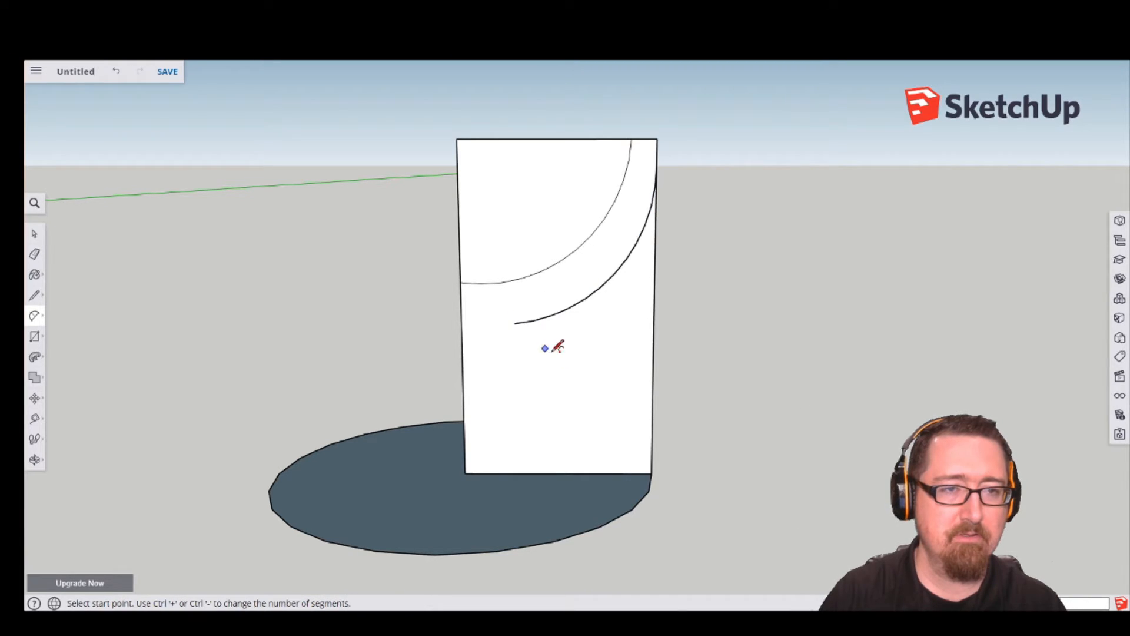
Draw a vertical line down from the lower arc's inner endpoint, stopping a little above the rectangle's bottom edge.
{"action": "left_click", "coordinate": [36, 295]}
{"action": "left_click", "coordinate": [515, 324]}
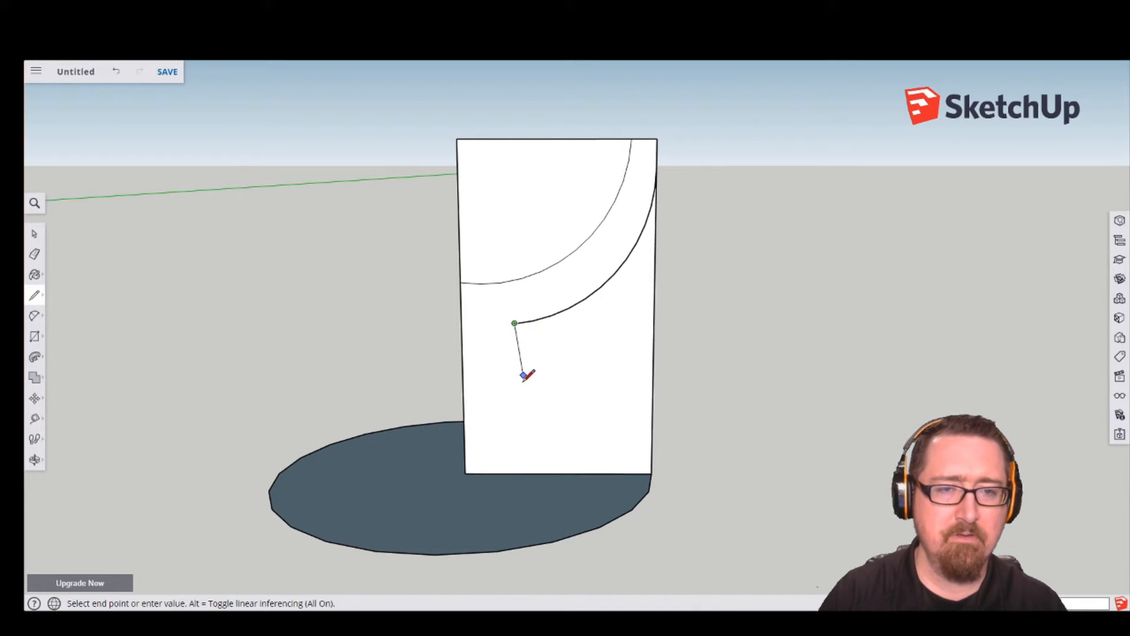
{"action": "left_click", "coordinate": [516, 435]}
{"action": "key", "text": "Escape"}
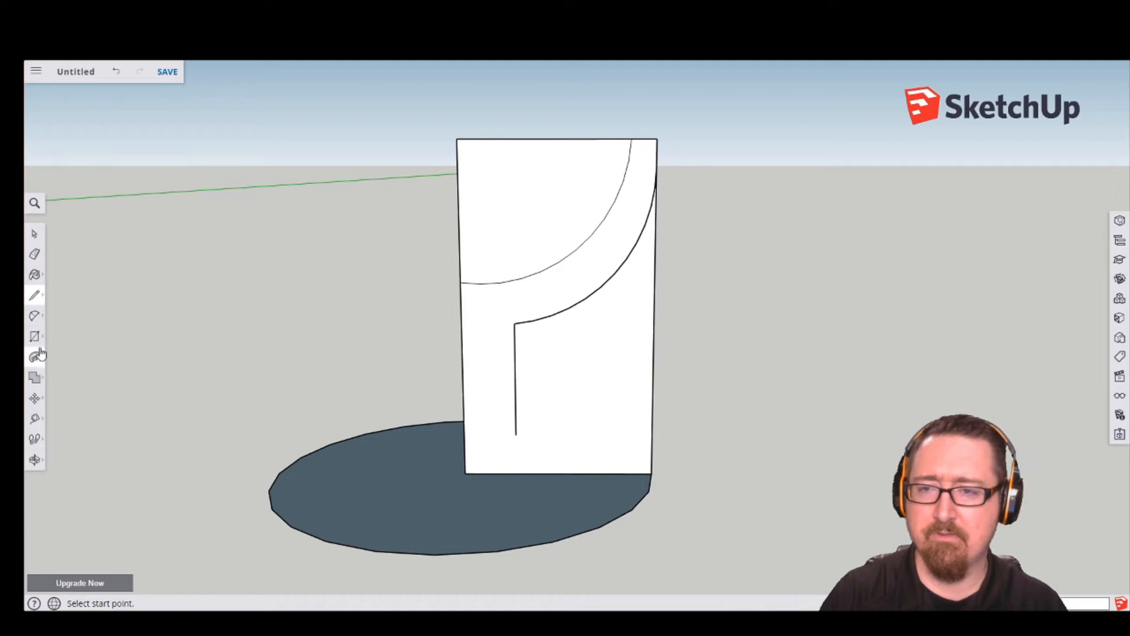
Draw a slightly upward-bulging arc from the vertical line's lower end to the rectangle's bottom outer corner.
{"action": "left_click", "coordinate": [34, 316]}
{"action": "left_click", "coordinate": [515, 435]}
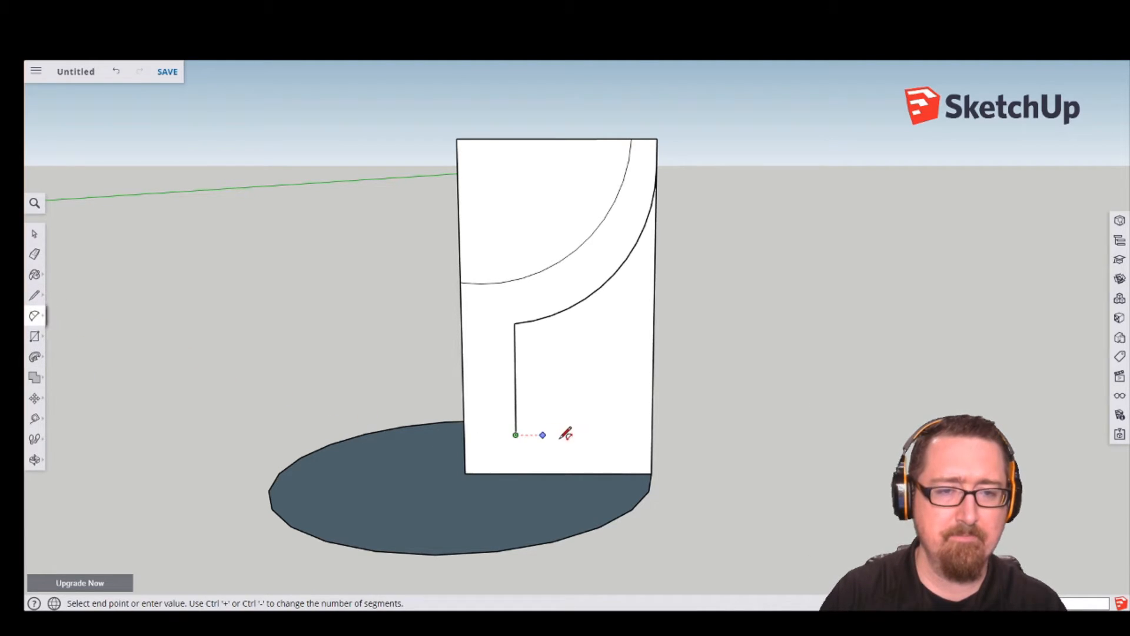
{"action": "left_click", "coordinate": [651, 473]}
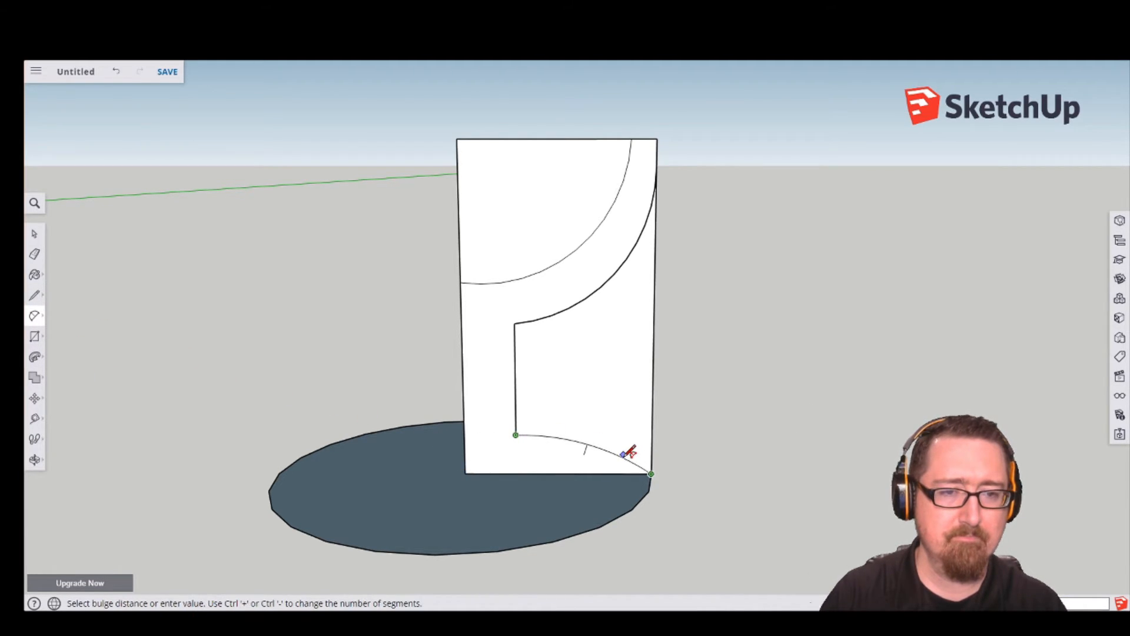
{"action": "left_click", "coordinate": [629, 452]}
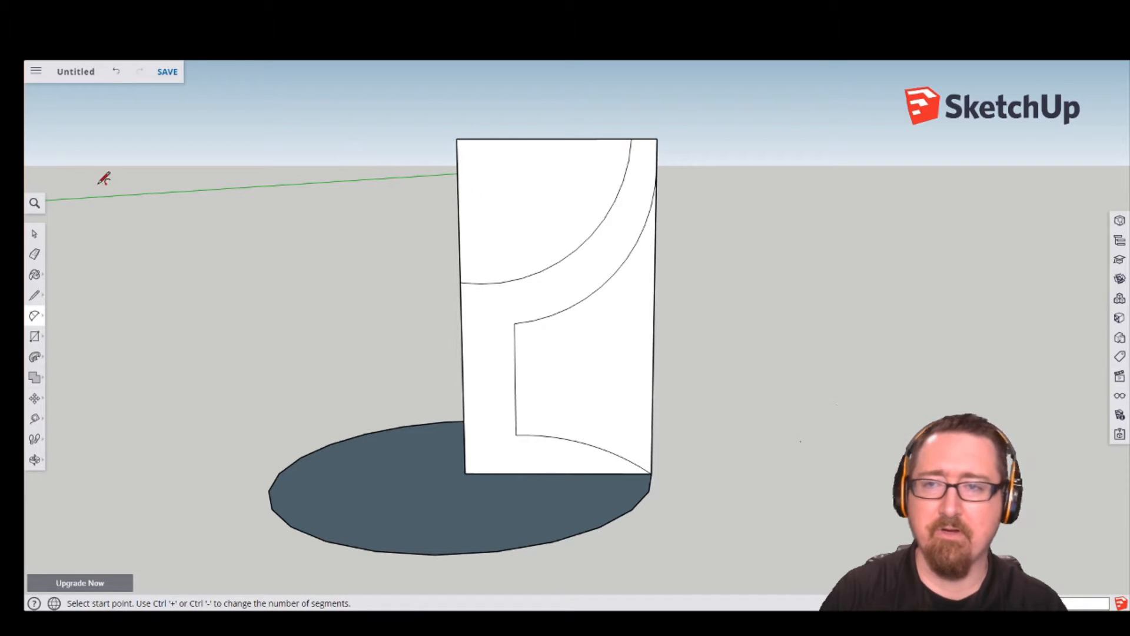
Draw a small rounded rim arc joining the upper arc to the top of the lower arc at the outer edge.
{"action": "left_click", "coordinate": [629, 160]}
{"action": "left_click", "coordinate": [656, 185]}
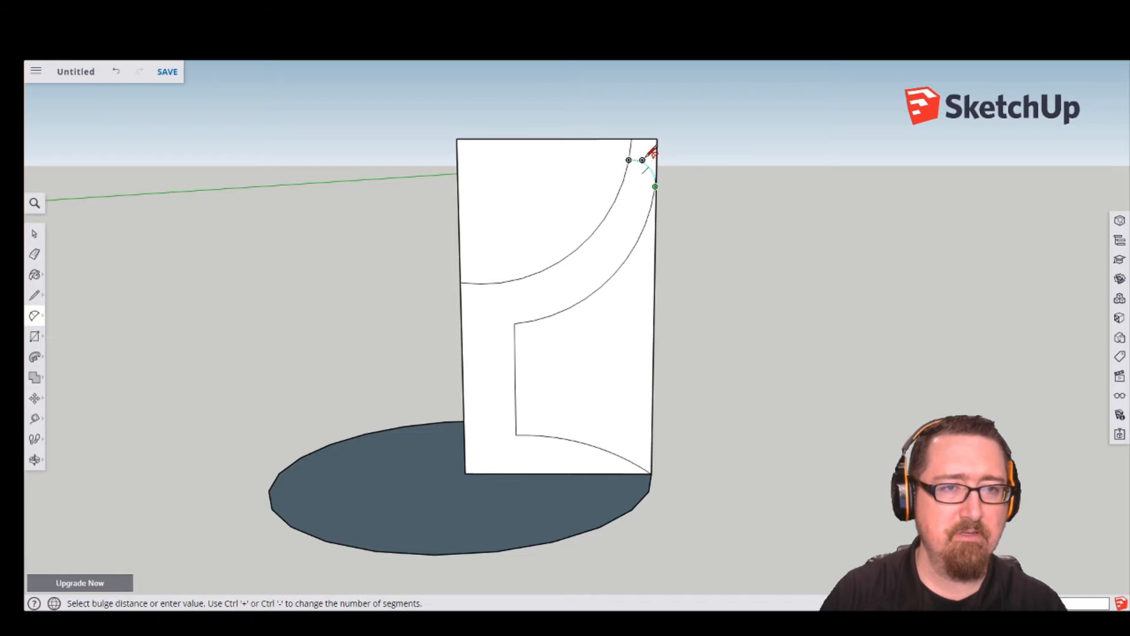
{"action": "left_click", "coordinate": [650, 154]}
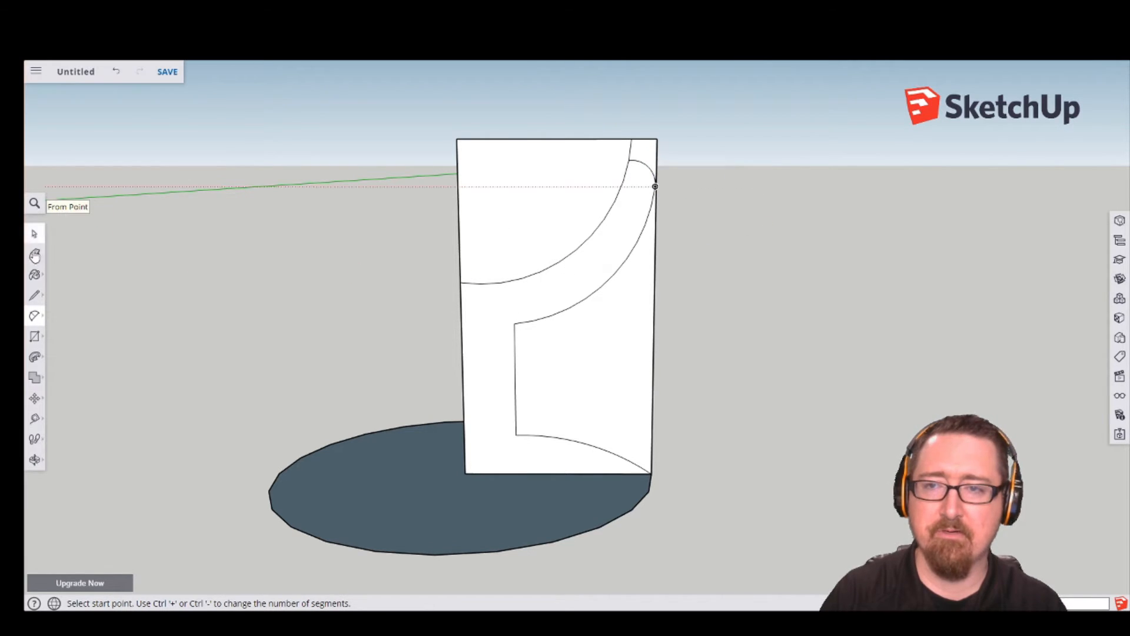
Erase the rectangle's leftover edges above and outside the profile, leaving only the half-goblet cross-section.
{"action": "left_click", "coordinate": [34, 253]}
{"action": "mouse_move", "coordinate": [624, 152]}
{"action": "left_mouse_down"}
{"action": "mouse_move", "coordinate": [665, 159]}
{"action": "mouse_move", "coordinate": [635, 130]}
{"action": "left_mouse_up"}
{"action": "left_click", "coordinate": [459, 240]}
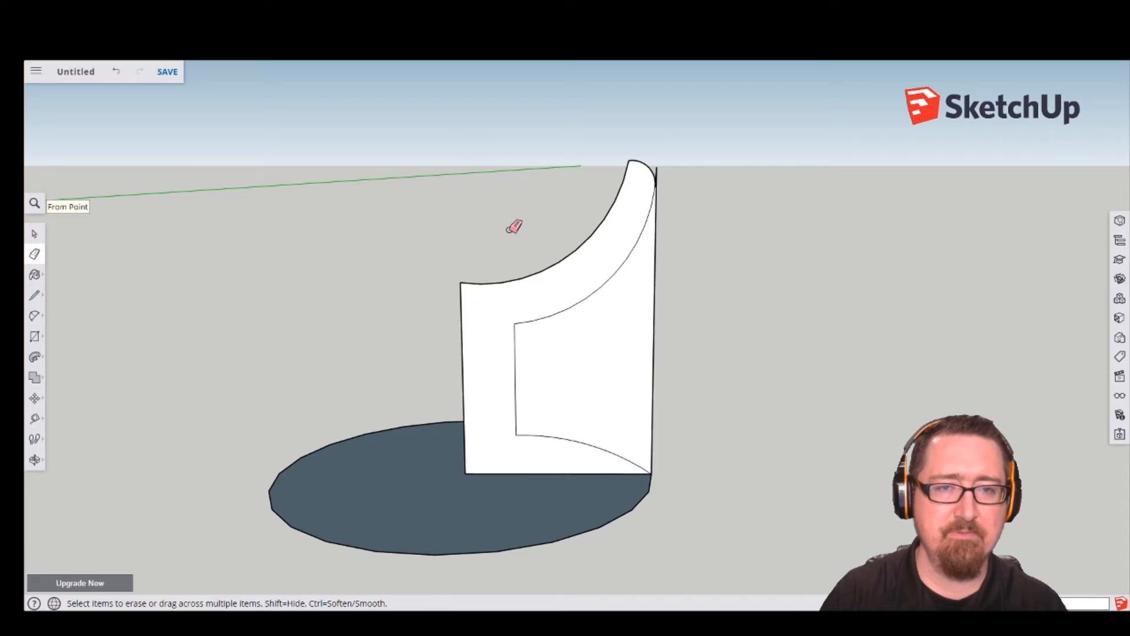
{"action": "left_click_drag", "start_coordinate": [664, 266], "coordinate": [654, 250]}
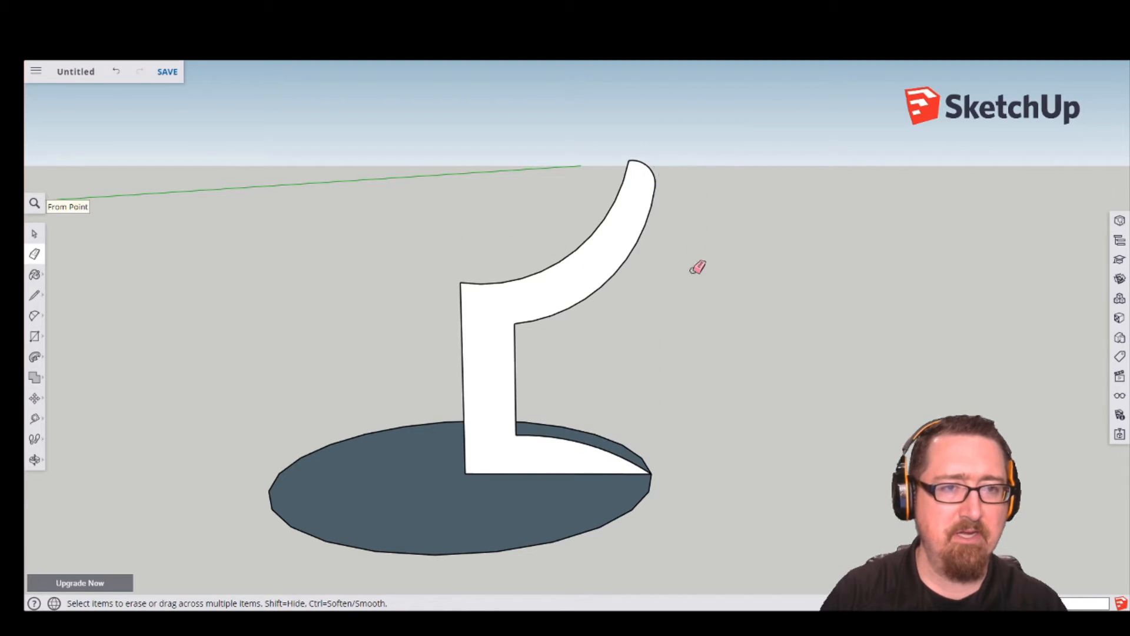
Delete the circle's face beneath the goblet profile, keeping only its outline as a path.
{"action": "scroll", "coordinate": [718, 391], "scroll_direction": "down", "scroll_amount": 2}
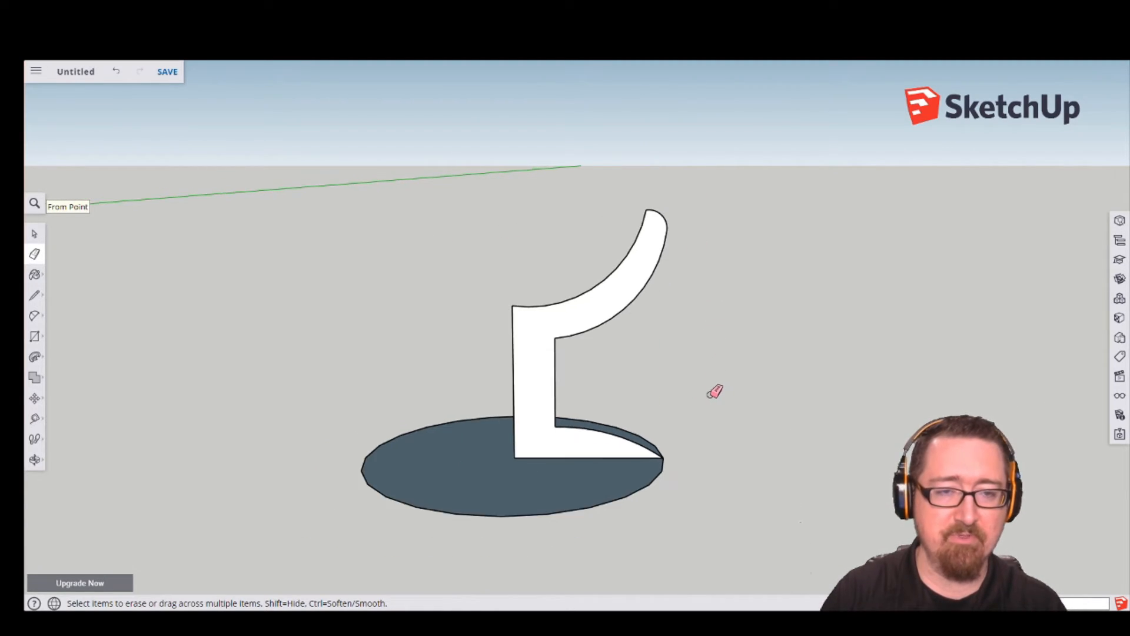
{"action": "middle_click_drag", "start_coordinate": [731, 380], "coordinate": [555, 416]}
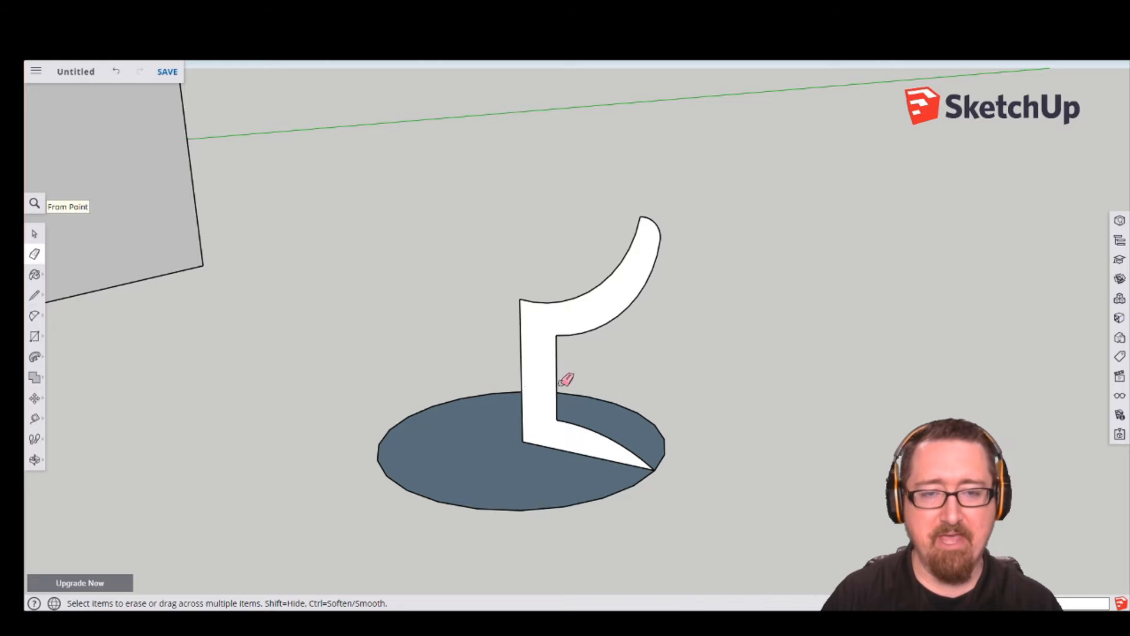
{"action": "left_click", "coordinate": [33, 233]}
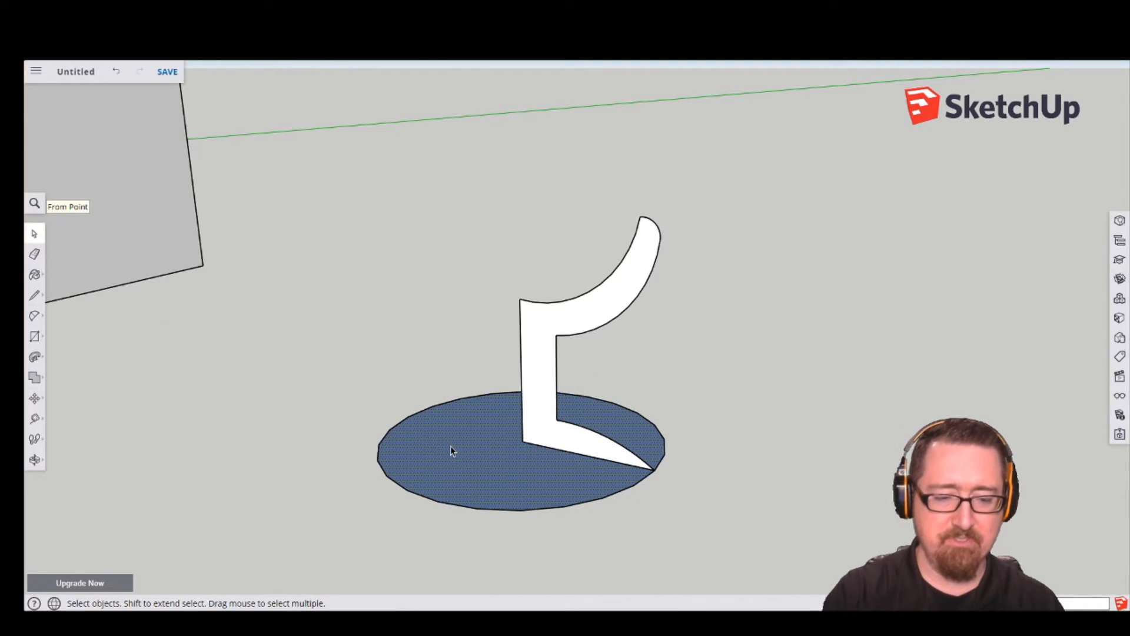
{"action": "key", "text": "Delete"}
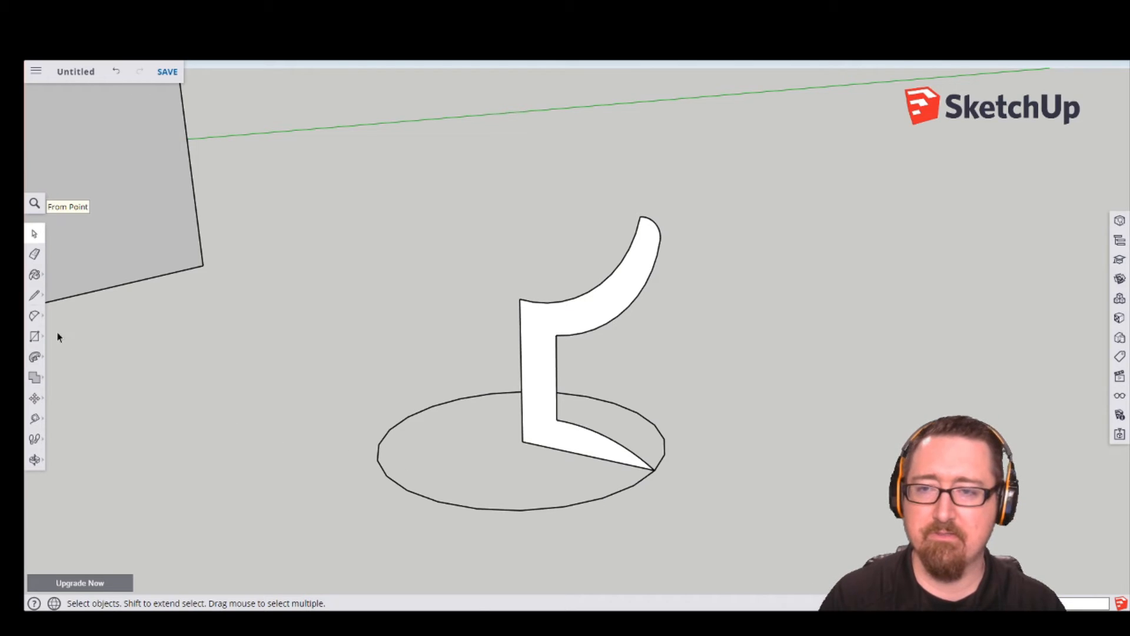
Sweep the goblet profile around the full circle outline with Follow Me.
{"action": "left_click", "coordinate": [34, 357]}
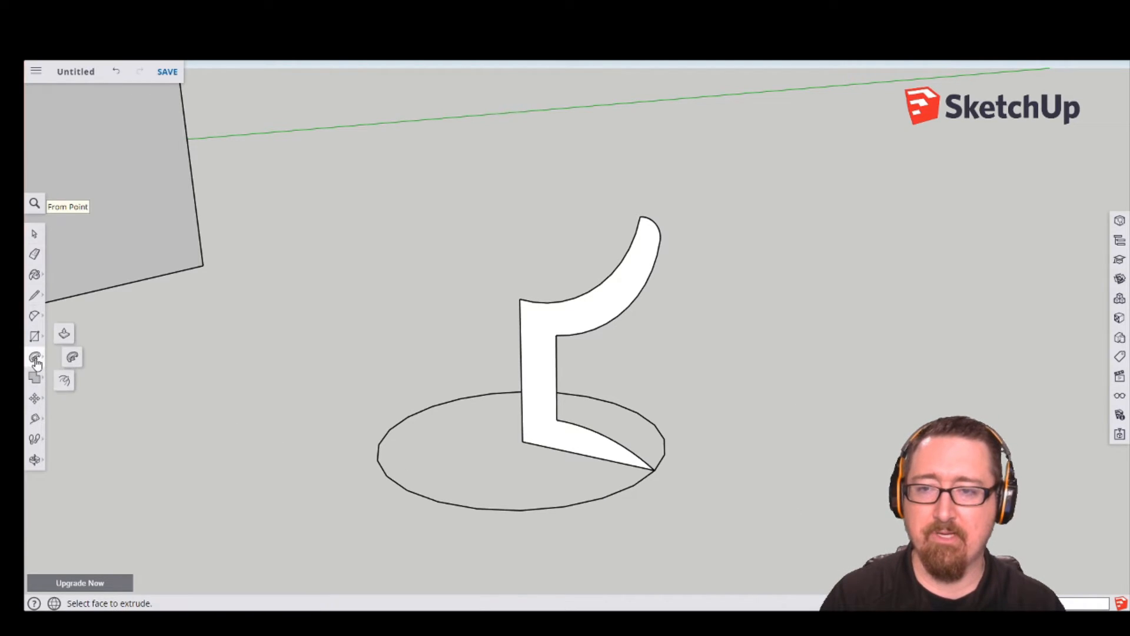
{"action": "left_click", "coordinate": [72, 357]}
{"action": "left_click_drag", "start_coordinate": [577, 442], "coordinate": [653, 471]}
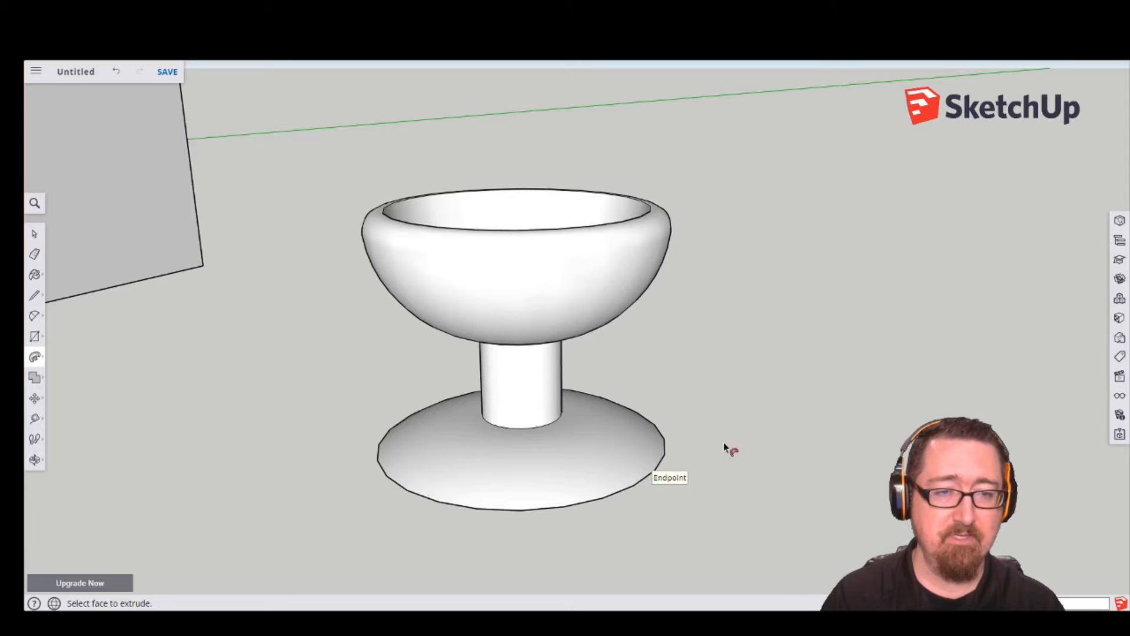
Inspect the goblet and draw a new circle on the empty ground beside it.
{"action": "key", "text": "o"}
{"action": "left_click_drag", "start_coordinate": [669, 409], "coordinate": [451, 155]}
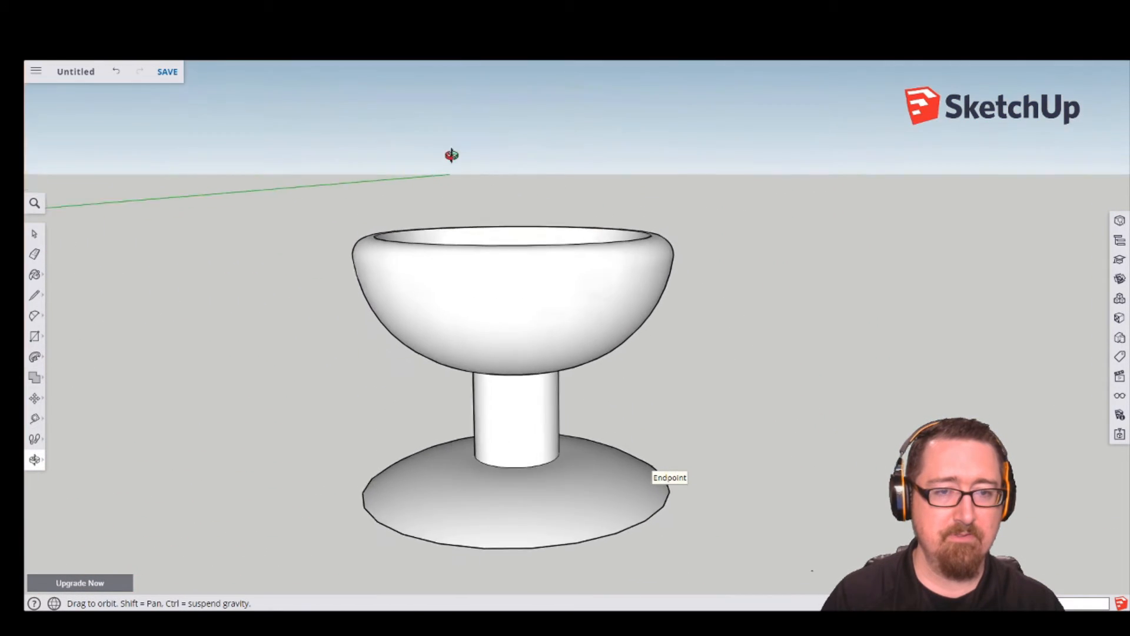
{"action": "middle_click_drag", "start_coordinate": [451, 155], "coordinate": [336, 170]}
{"action": "middle_click_drag", "start_coordinate": [670, 327], "coordinate": [600, 321]}
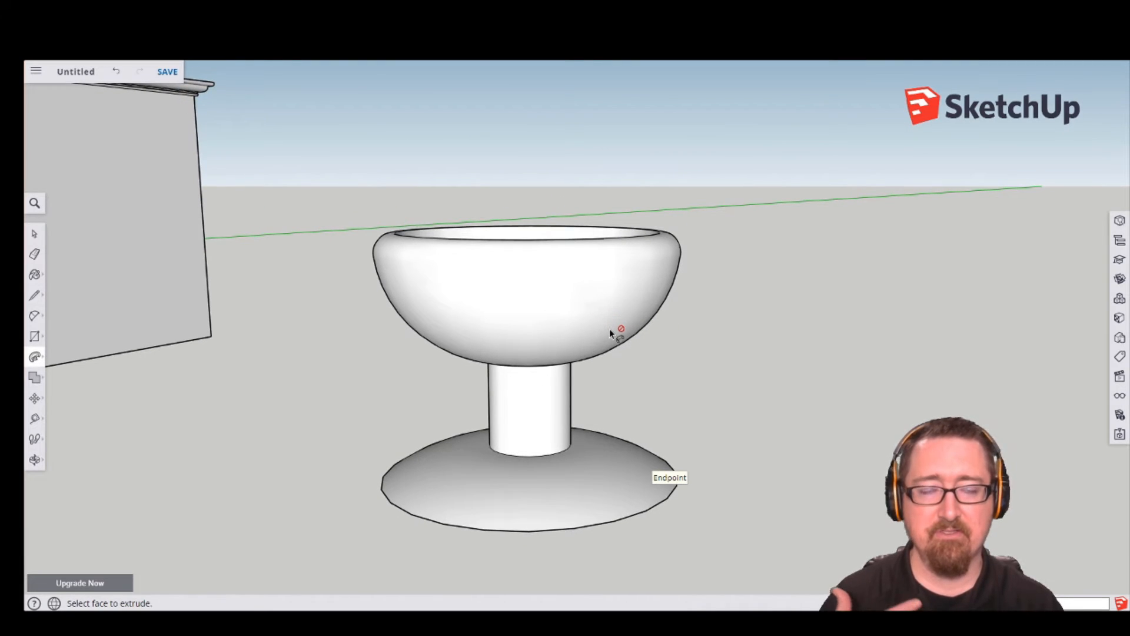
{"action": "scroll", "coordinate": [608, 345], "scroll_direction": "down", "scroll_amount": 3}
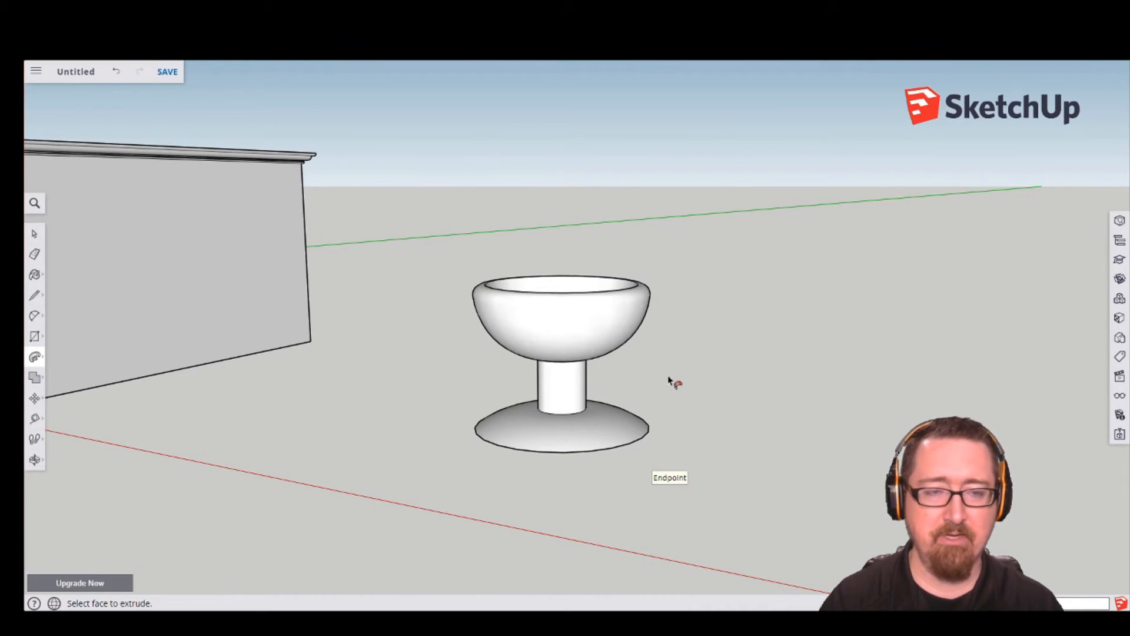
{"action": "scroll", "coordinate": [669, 378], "scroll_direction": "down", "scroll_amount": 3}
{"action": "middle_click_drag", "start_coordinate": [657, 389], "coordinate": [425, 391], "text": "shift"}
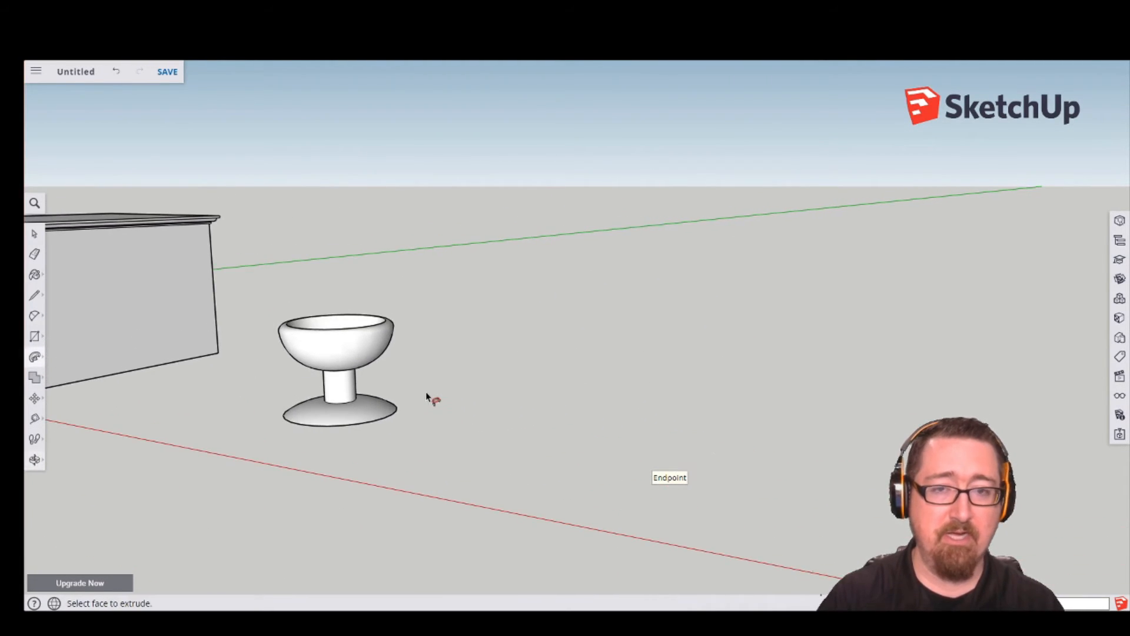
{"action": "left_click", "coordinate": [34, 336]}
{"action": "left_click", "coordinate": [82, 338]}
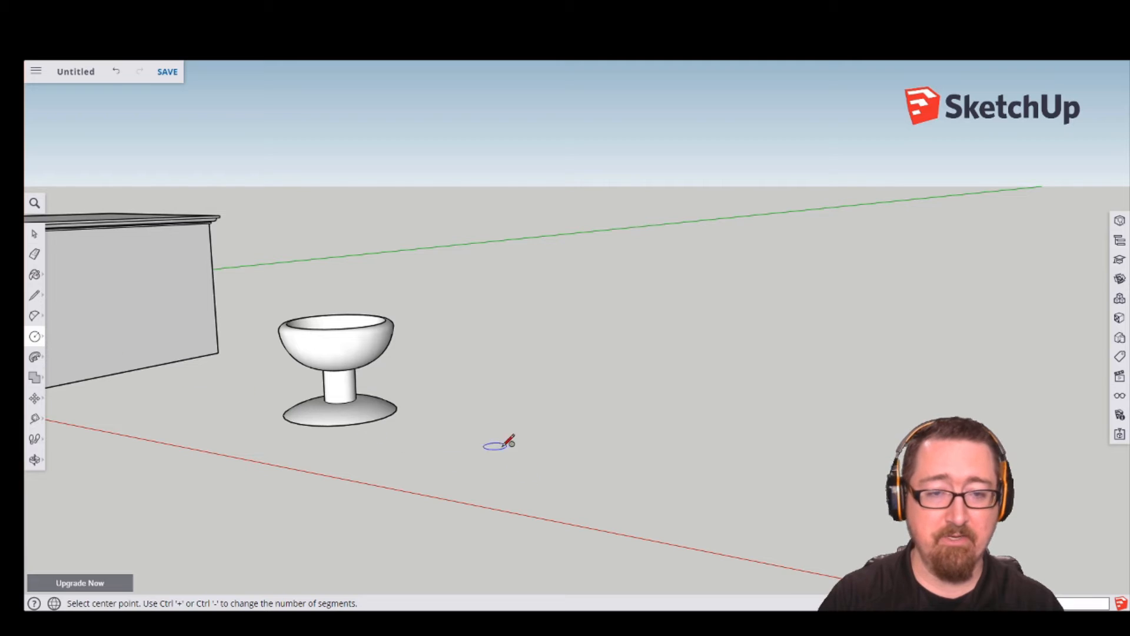
{"action": "left_click", "coordinate": [537, 440]}
{"action": "left_click", "coordinate": [600, 449]}
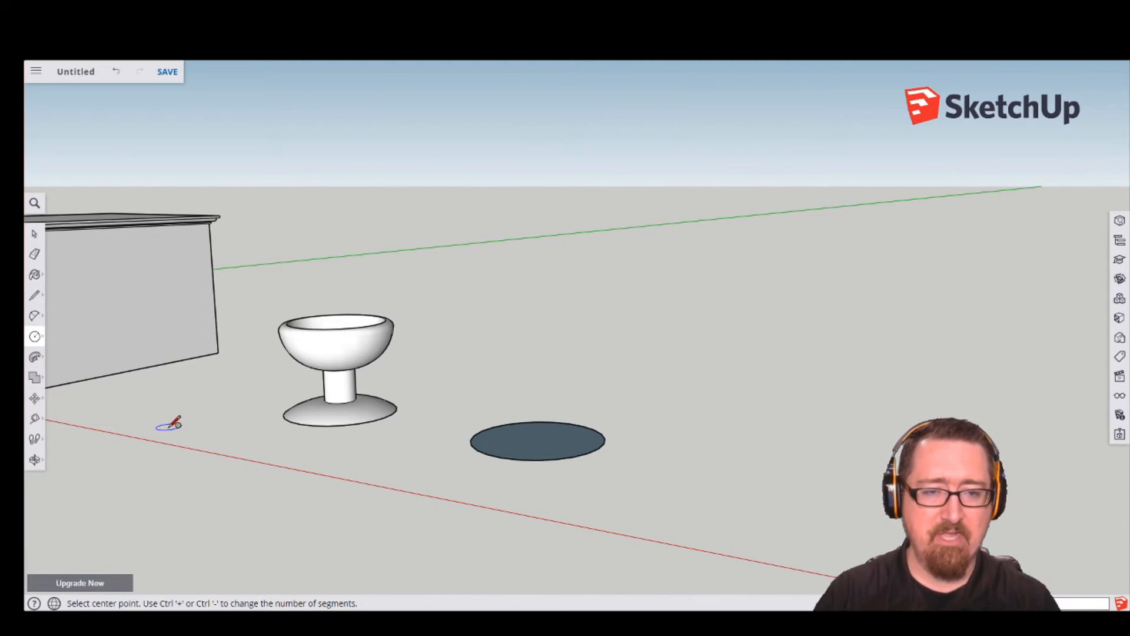
Draw a tall, narrow vertical rectangle standing on the new circle, reaching from its centre to its edge.
{"action": "middle_click_drag", "start_coordinate": [530, 439], "coordinate": [447, 372]}
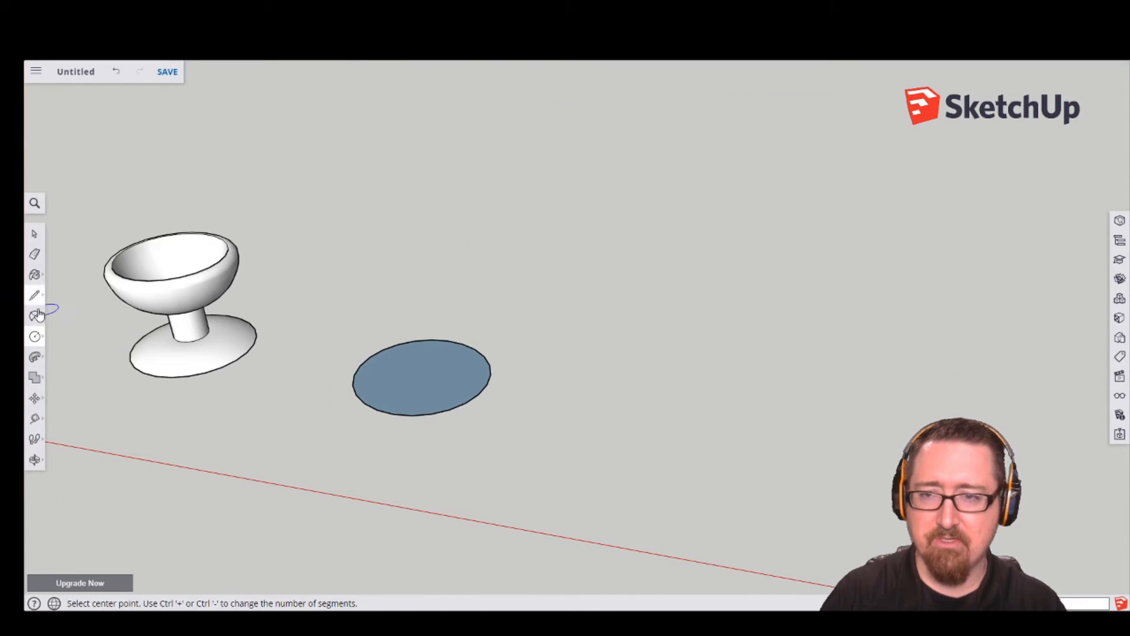
{"action": "mouse_move", "coordinate": [36, 337]}
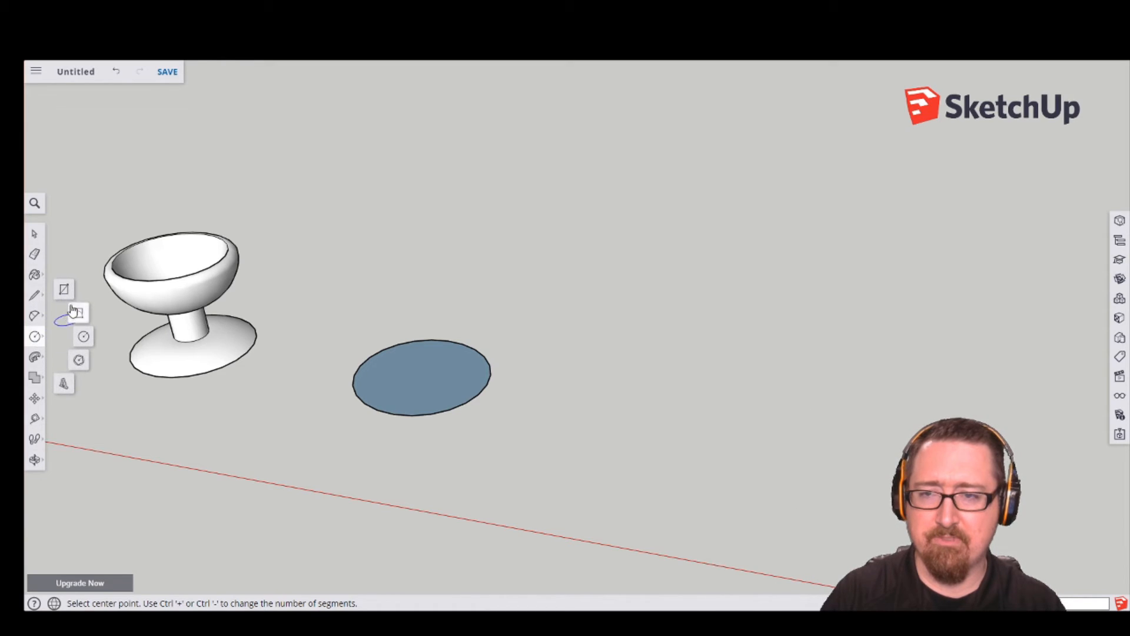
{"action": "left_click", "coordinate": [51, 308]}
{"action": "middle_click_drag", "start_coordinate": [121, 298], "coordinate": [511, 340]}
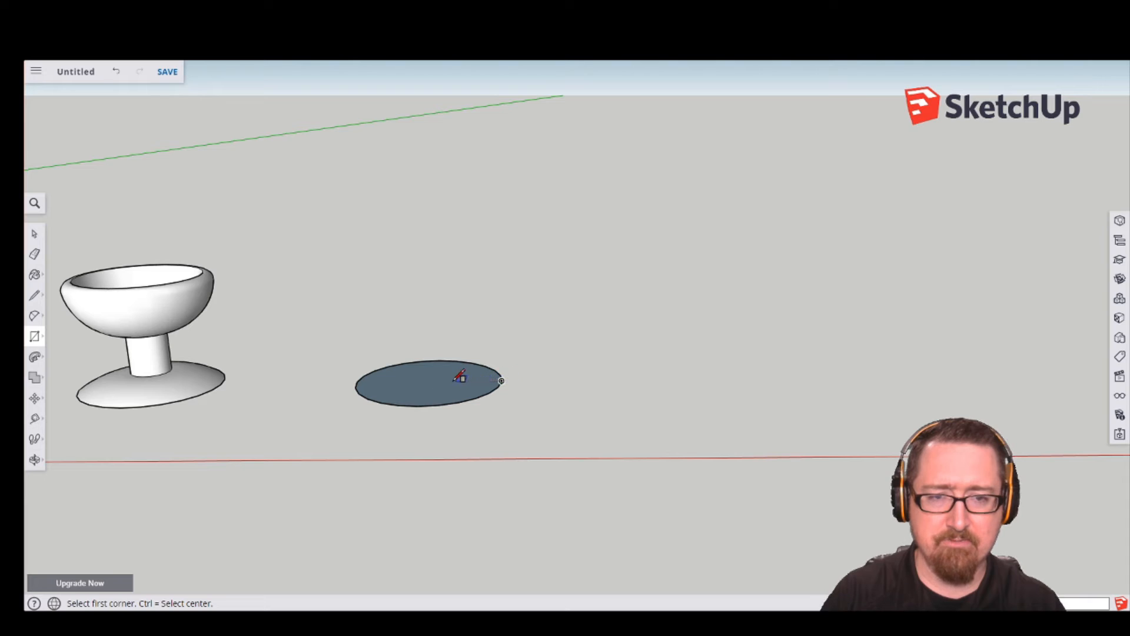
{"action": "left_click", "coordinate": [429, 381]}
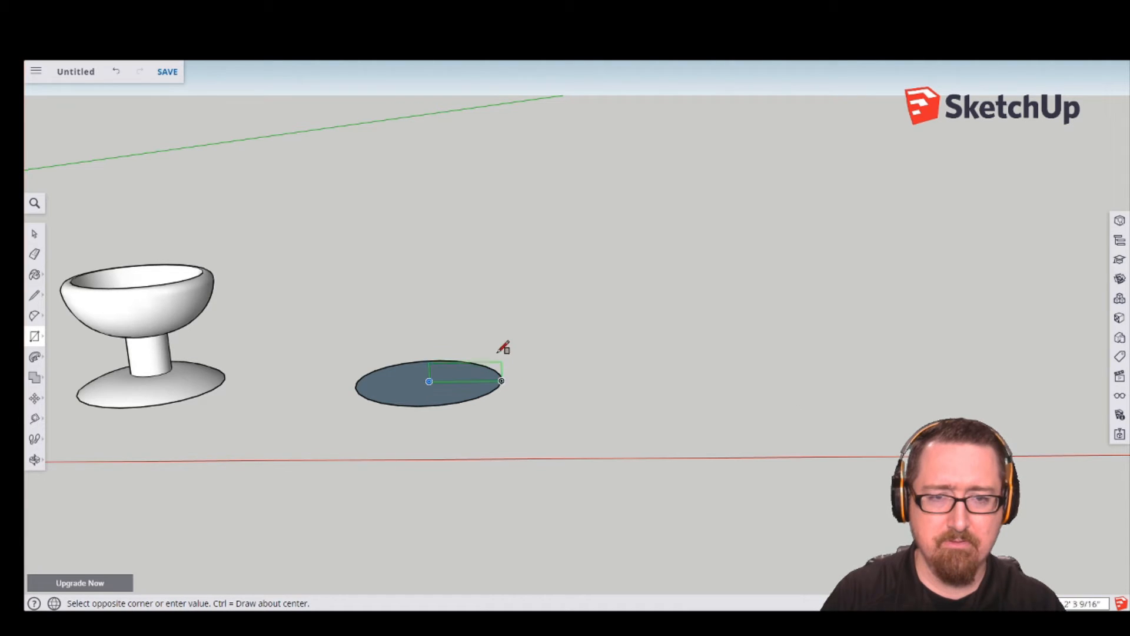
{"action": "left_click", "coordinate": [508, 75]}
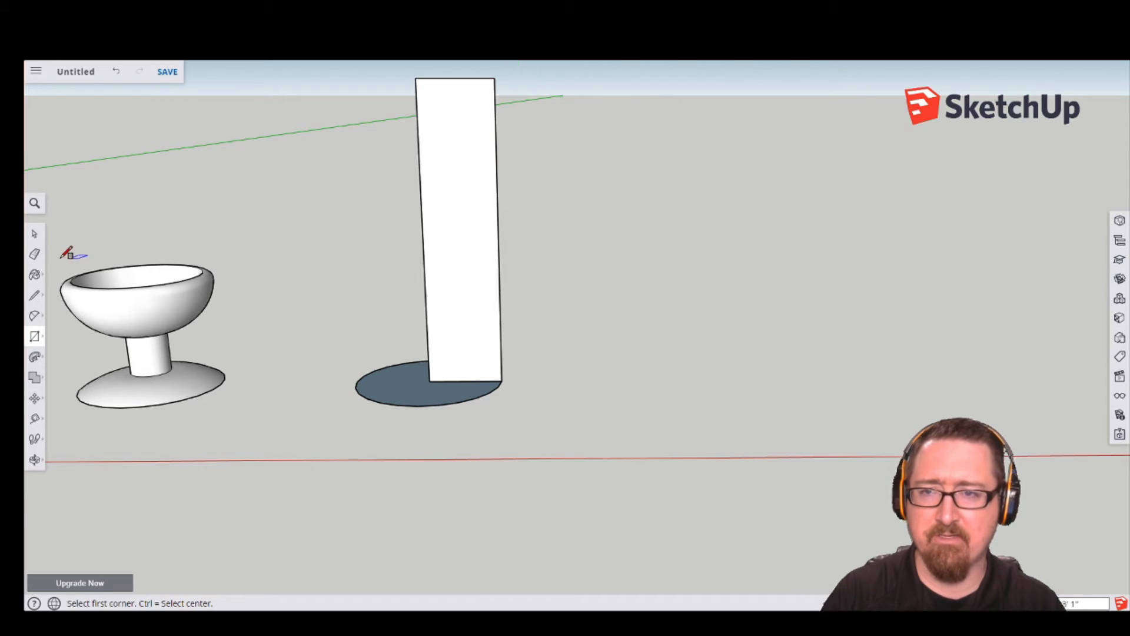
{"action": "left_click", "coordinate": [34, 295]}
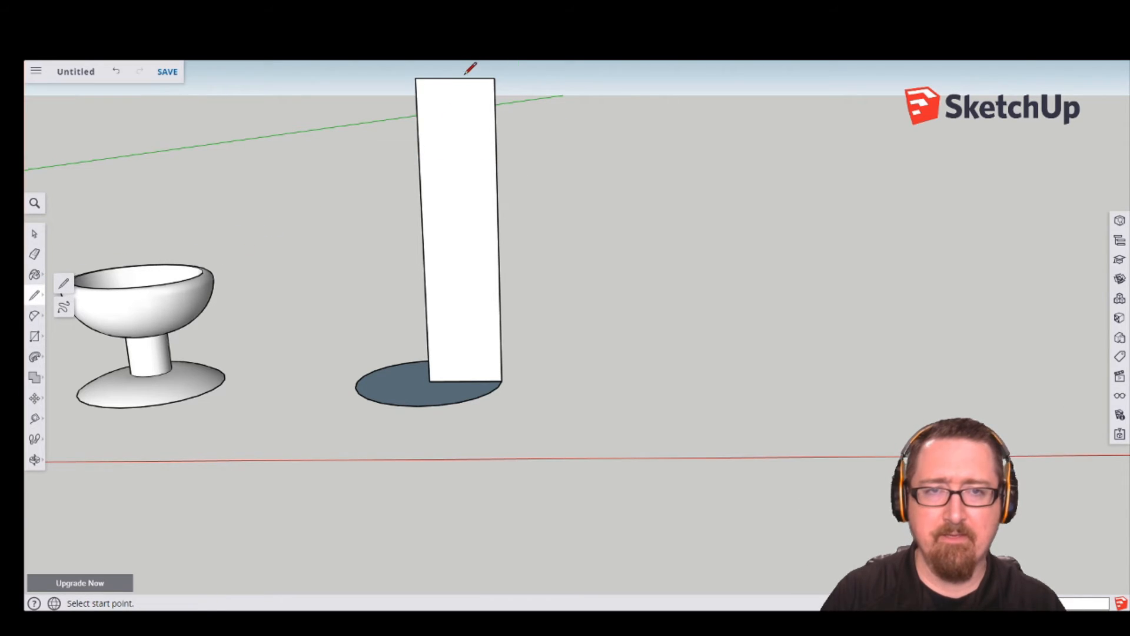
{"action": "left_click", "coordinate": [427, 78]}
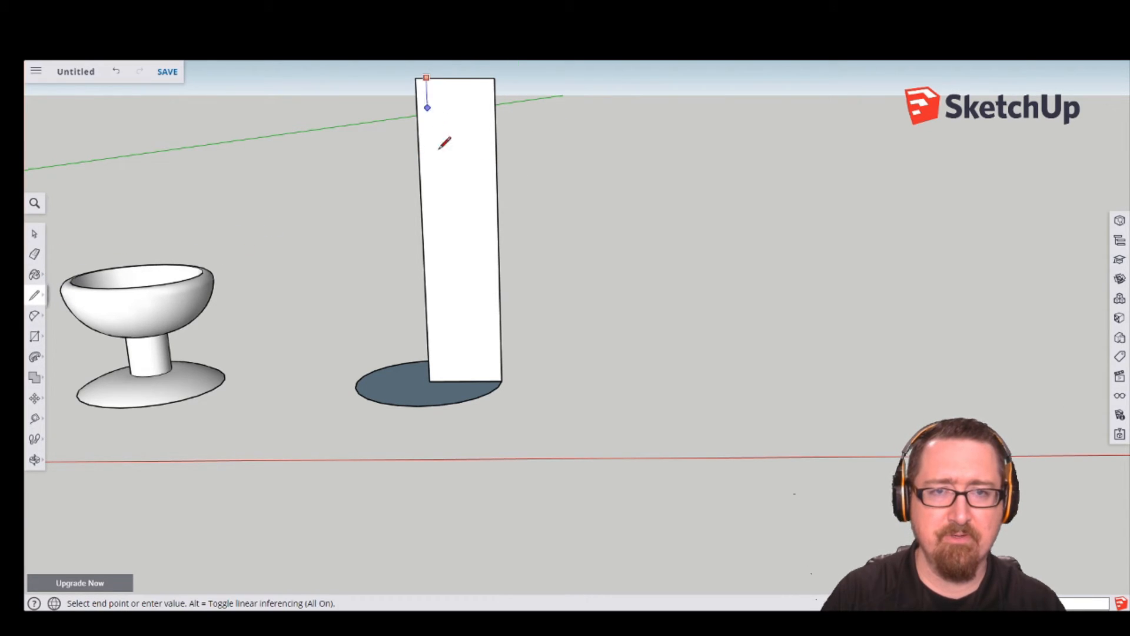
{"action": "left_click", "coordinate": [452, 381]}
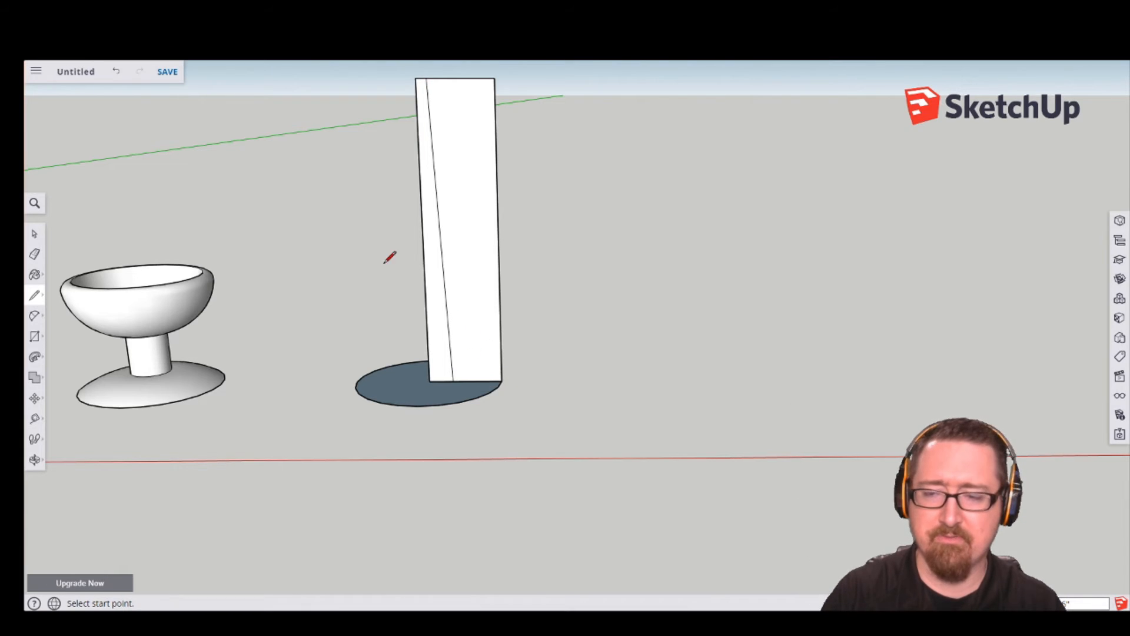
{"action": "left_click", "coordinate": [36, 253]}
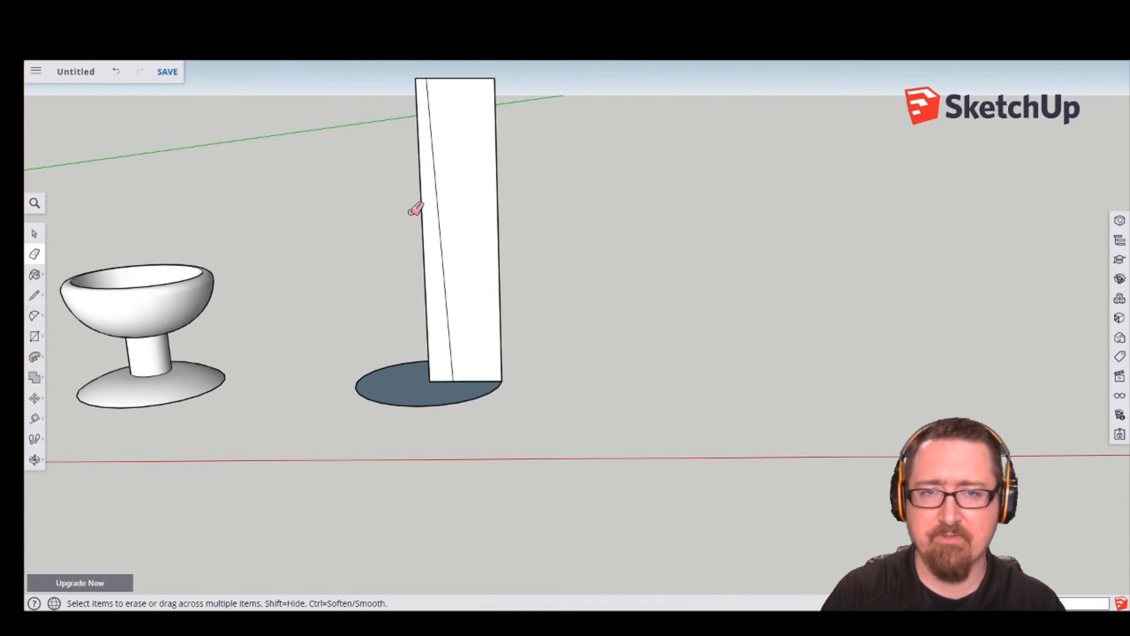
{"action": "left_click", "coordinate": [436, 169]}
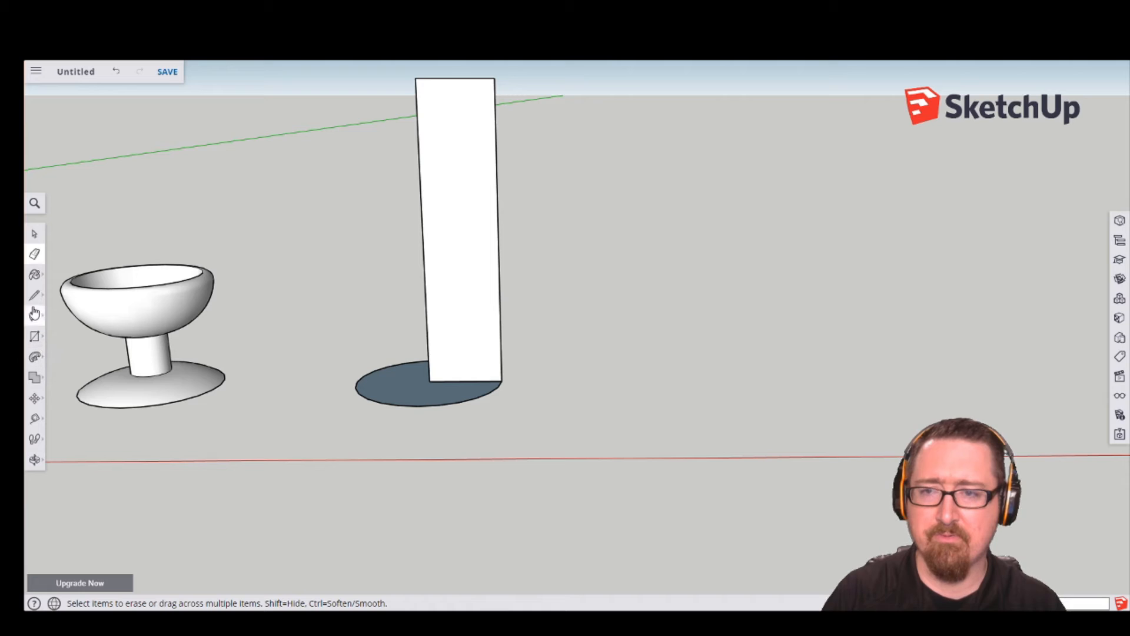
Draw a slanted line up the rectangle from its bottom edge near the circle's centre to its top edge near the outer corner.
{"action": "left_click", "coordinate": [34, 295]}
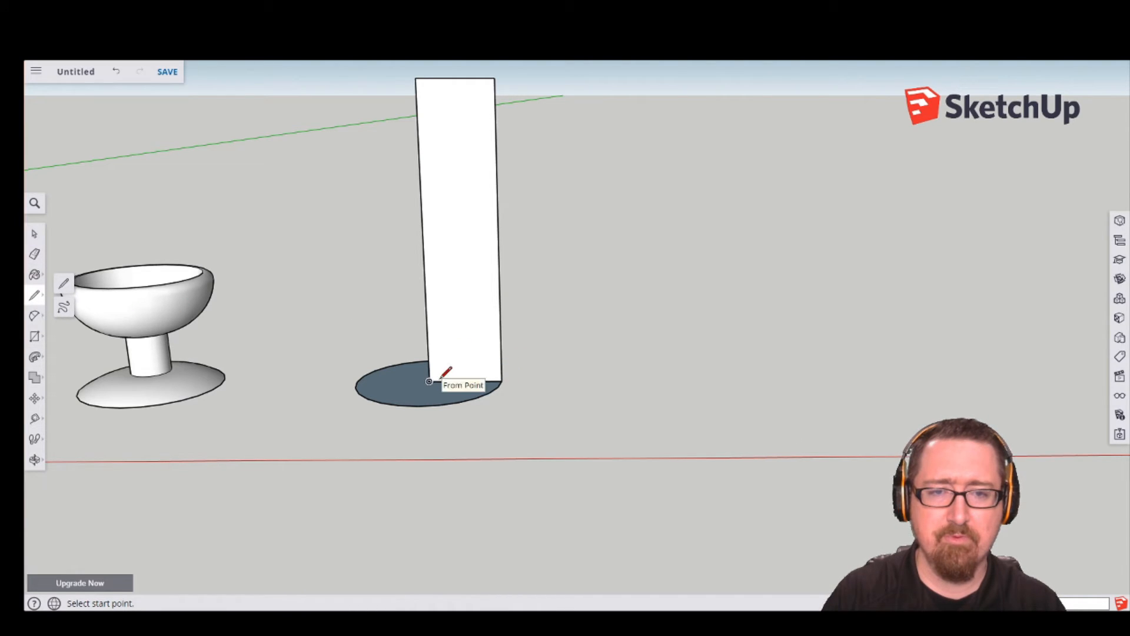
{"action": "left_click", "coordinate": [441, 381]}
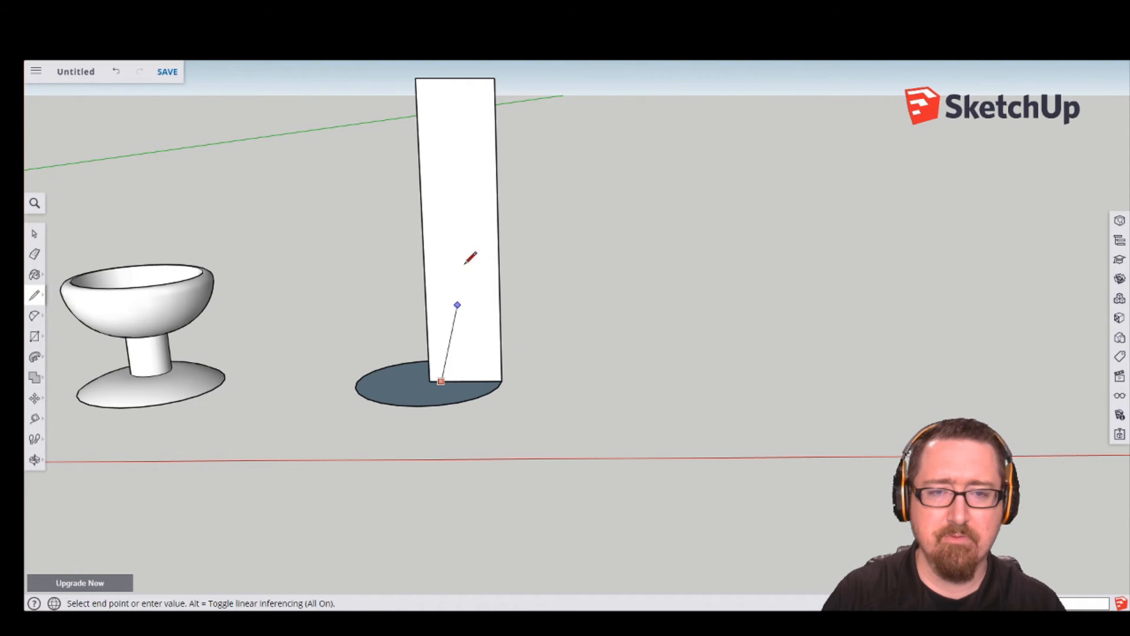
{"action": "left_click", "coordinate": [478, 79]}
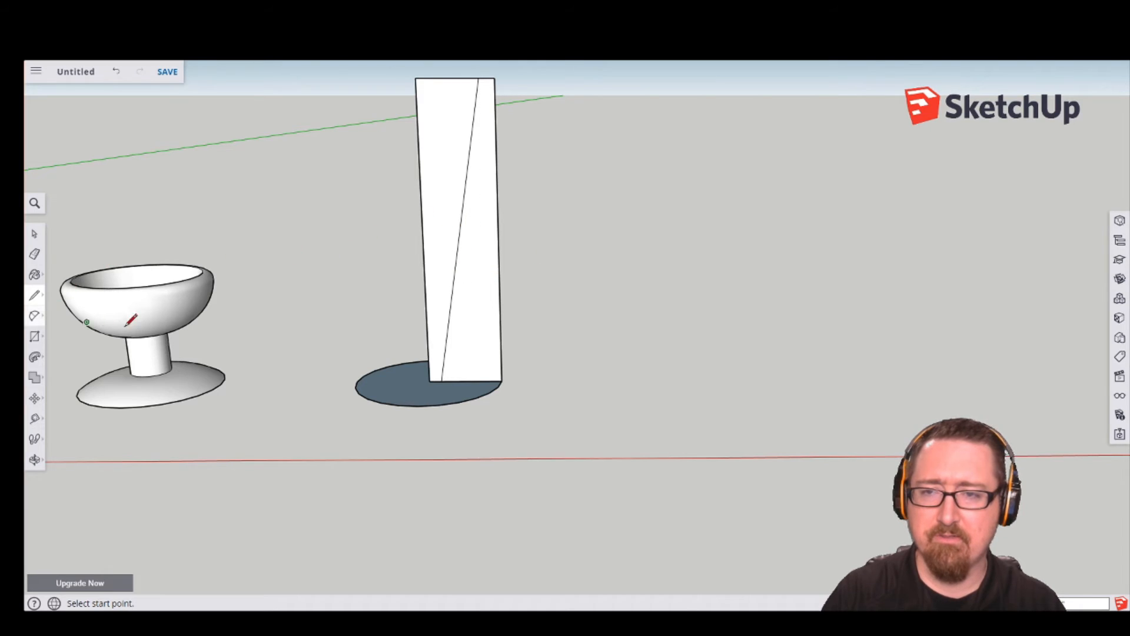
Draw a small rectangular notch on the inner side of the slanted line, in the upper part of the rectangle.
{"action": "scroll", "coordinate": [466, 171], "scroll_direction": "up", "scroll_amount": 4}
{"action": "left_click", "coordinate": [459, 156]}
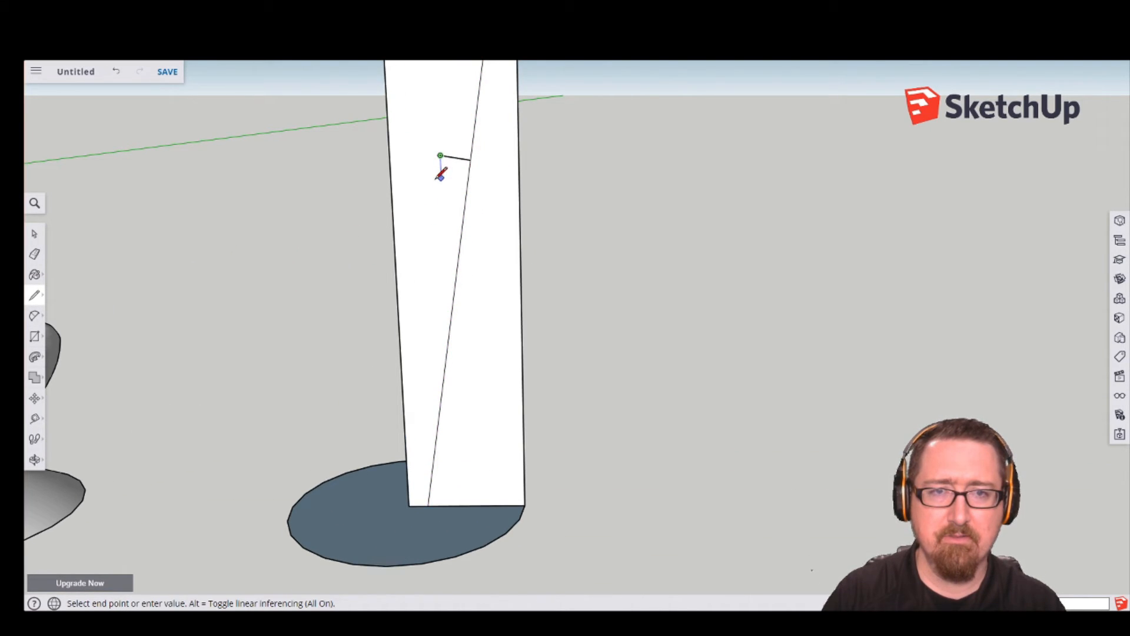
{"action": "left_click", "coordinate": [441, 177]}
{"action": "left_click", "coordinate": [468, 182]}
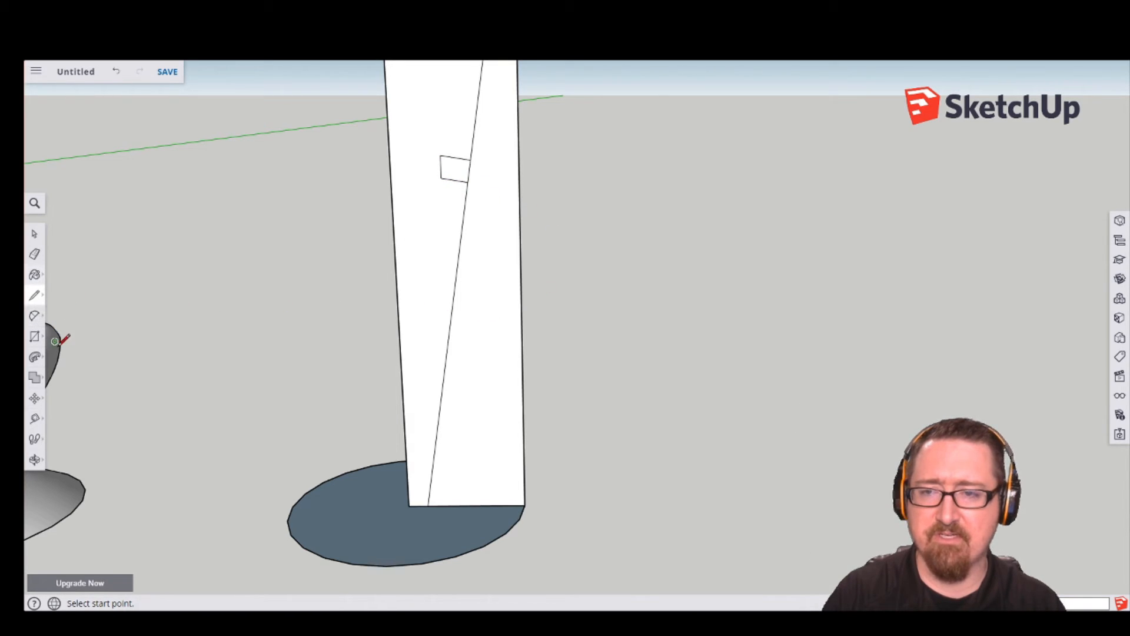
Draw a shallow arc on the slanted line just below the notch, bulging towards the rectangle's outer side.
{"action": "left_click", "coordinate": [36, 318]}
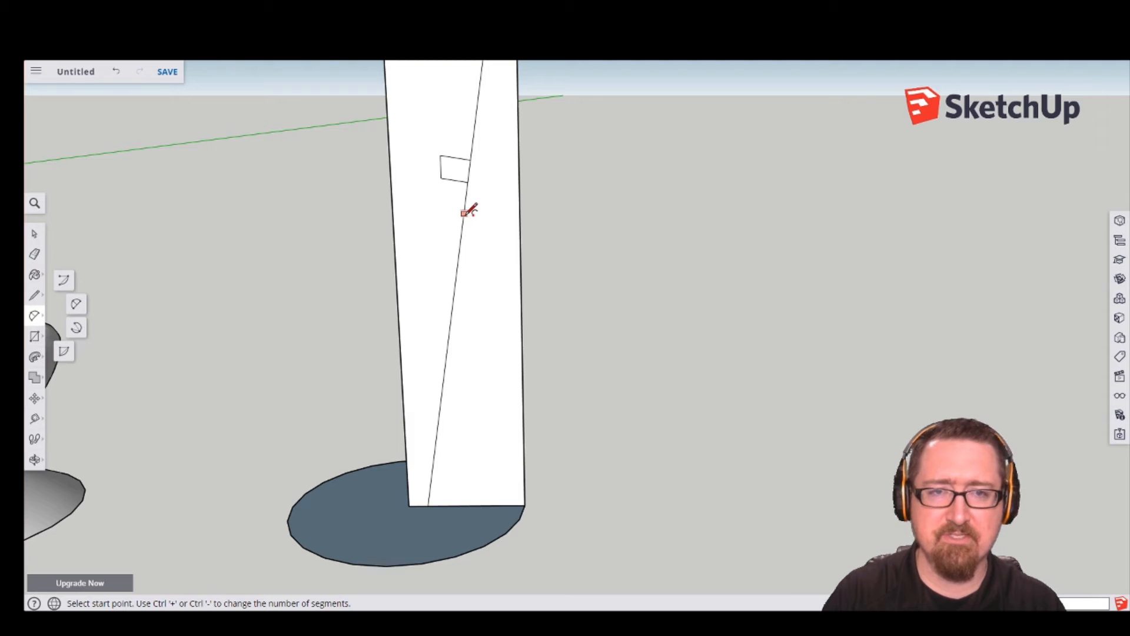
{"action": "left_click", "coordinate": [464, 213]}
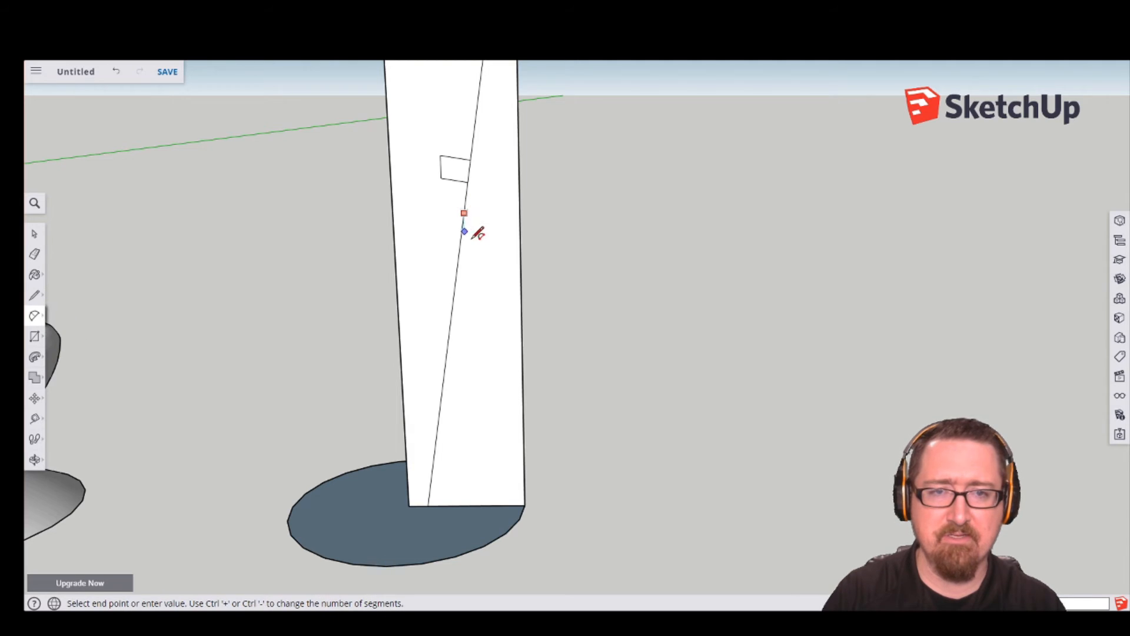
{"action": "left_click", "coordinate": [458, 266]}
{"action": "left_click", "coordinate": [471, 241]}
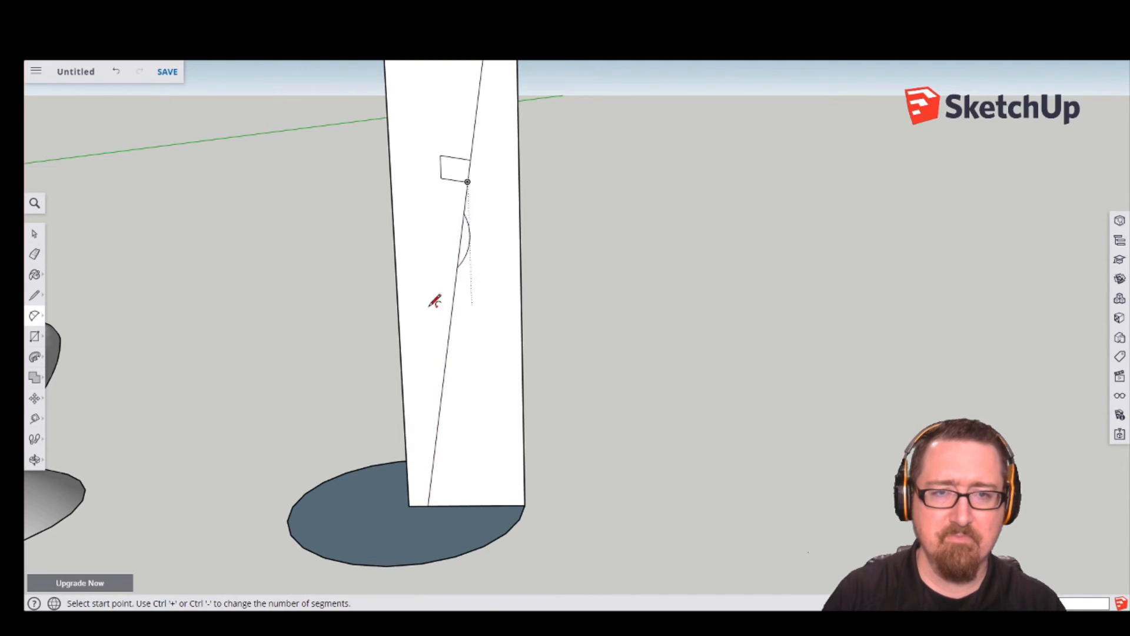
Erase the slanted line's segments across the arc and notch, plus the rectangle's leftover outer, top and bottom edges, leaving the tapered leg profile.
{"action": "left_click", "coordinate": [34, 253]}
{"action": "left_click", "coordinate": [463, 231]}
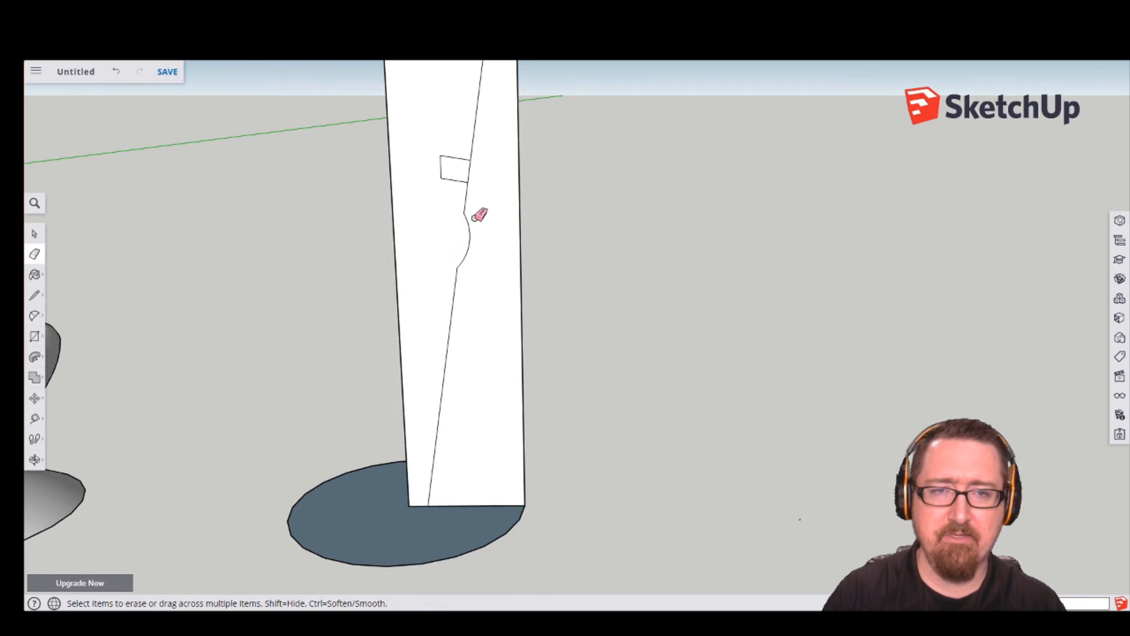
{"action": "left_click", "coordinate": [467, 169]}
{"action": "scroll", "coordinate": [509, 155], "scroll_direction": "down", "scroll_amount": 3}
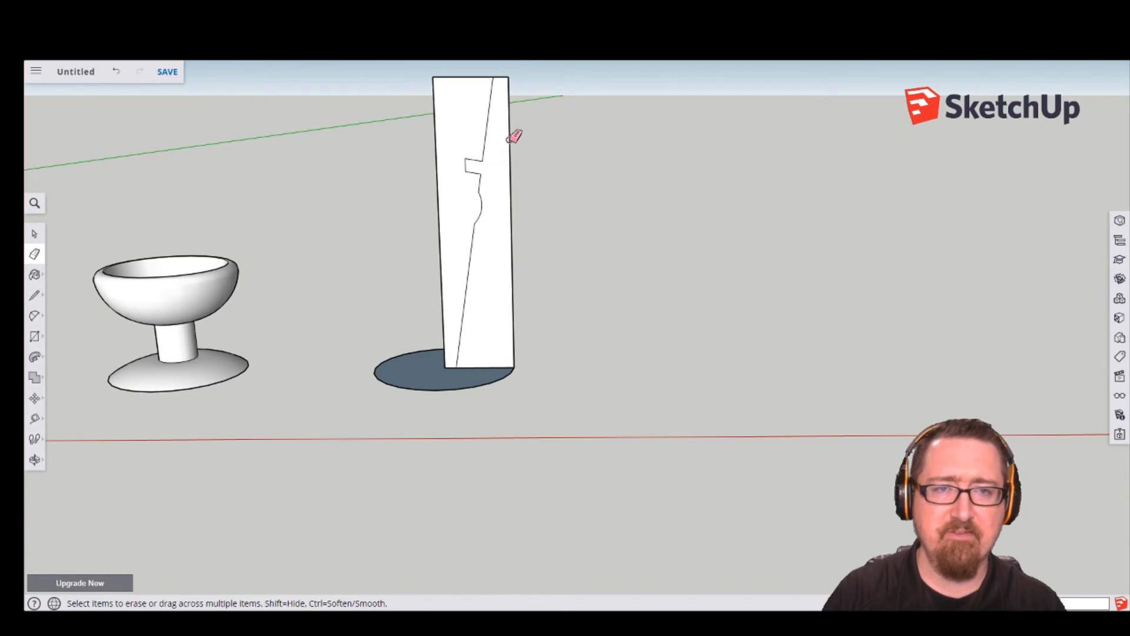
{"action": "left_click", "coordinate": [510, 139]}
{"action": "left_click", "coordinate": [502, 77]}
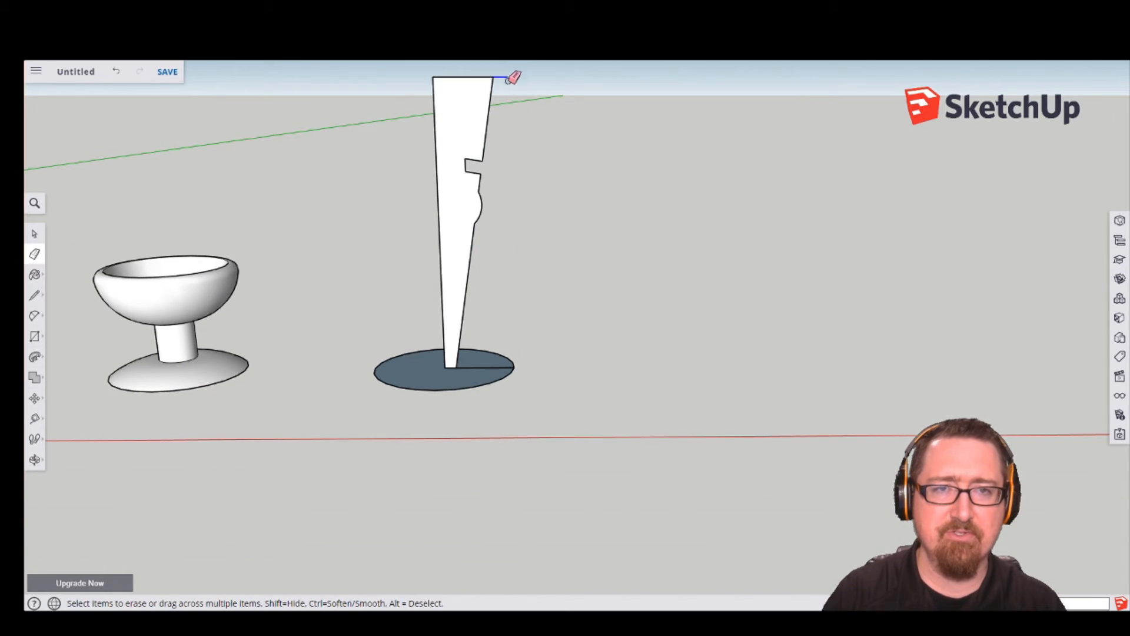
{"action": "left_click", "coordinate": [482, 366]}
Delete the circle's face beneath the leg profile, keeping its outline as the path.
{"action": "left_click", "coordinate": [34, 233]}
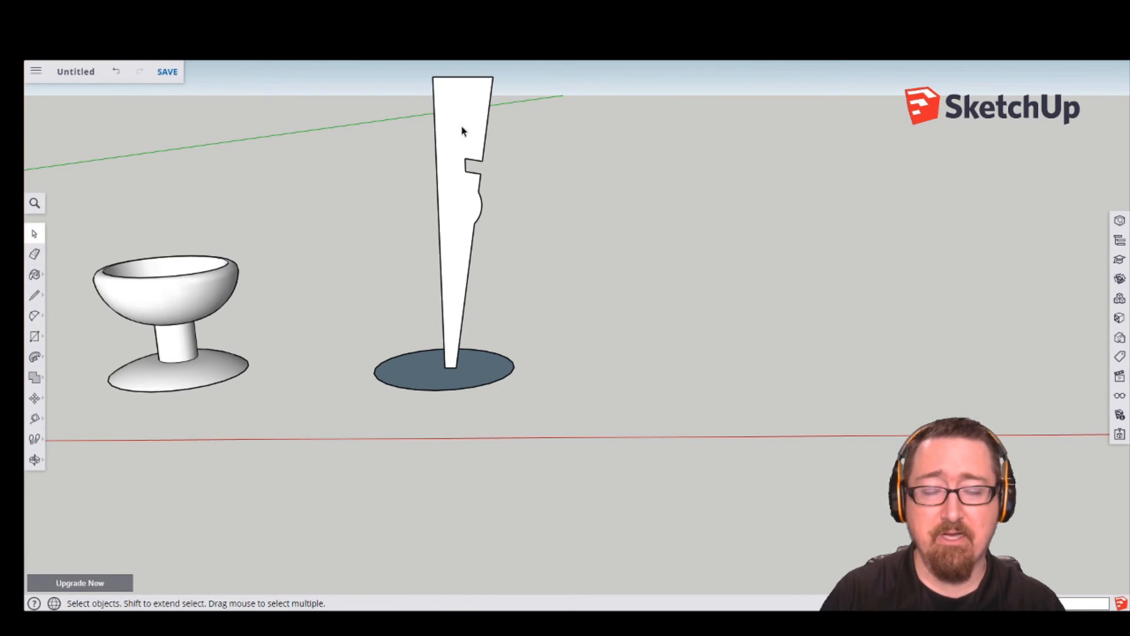
{"action": "left_click", "coordinate": [511, 372]}
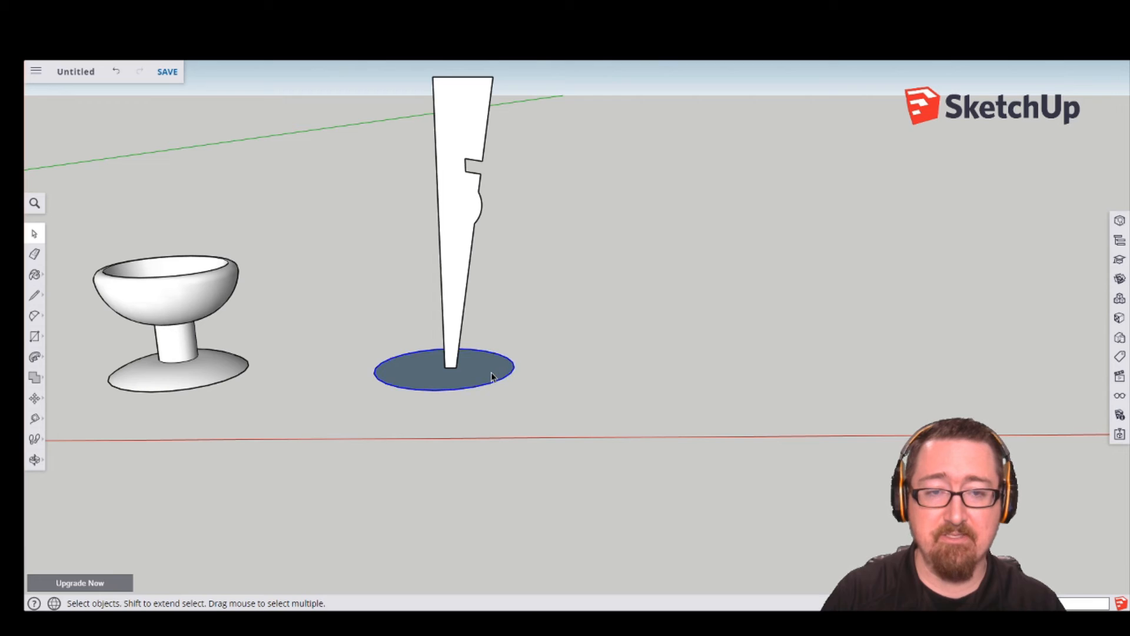
{"action": "left_click", "coordinate": [492, 377]}
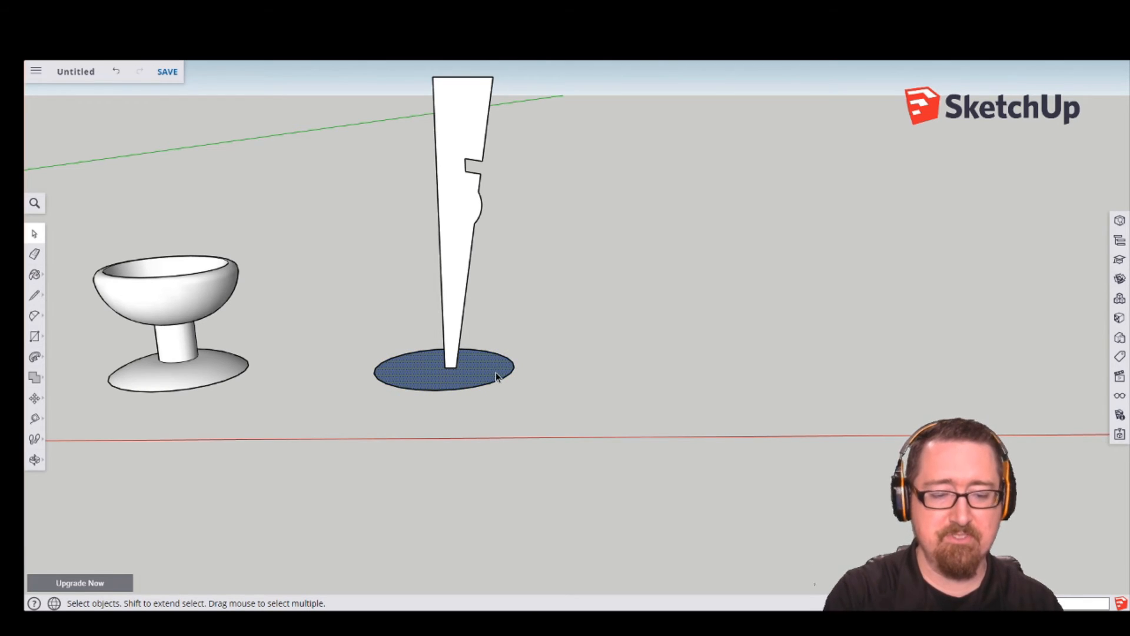
{"action": "key", "text": "Delete"}
Sweep the tapered leg profile around the full circle outline with Follow Me.
{"action": "left_click", "coordinate": [506, 376]}
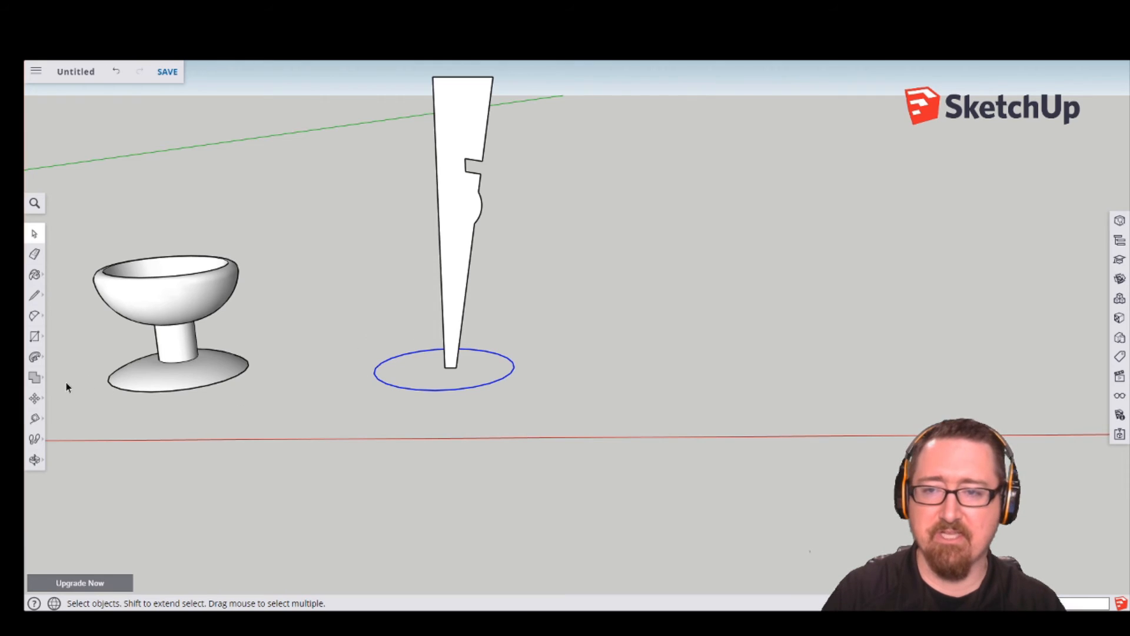
{"action": "left_click", "coordinate": [35, 357]}
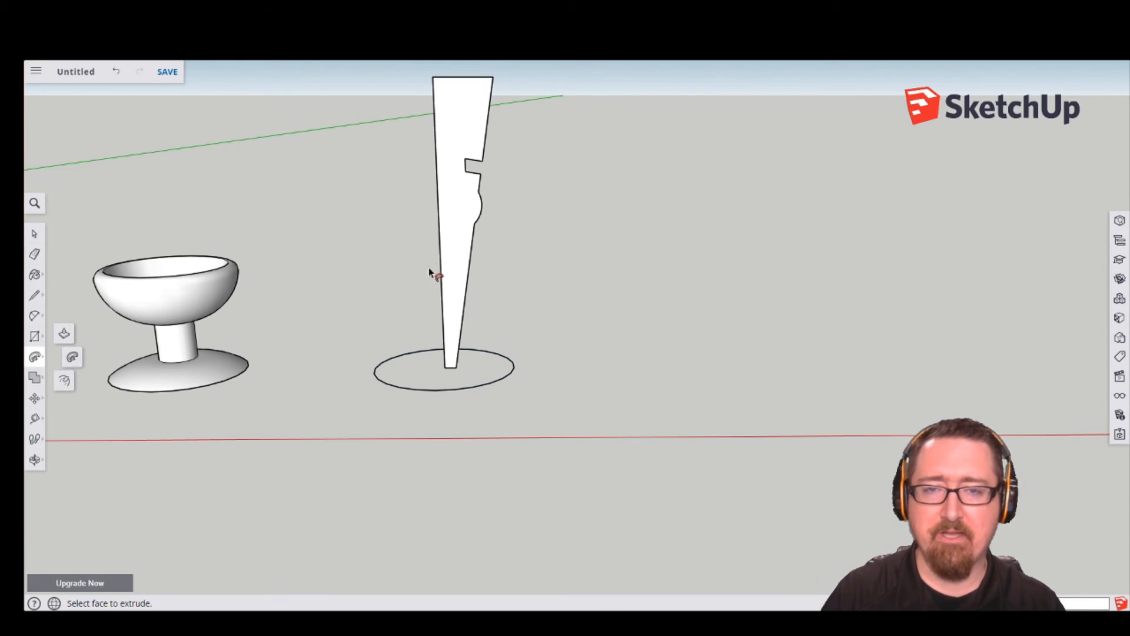
{"action": "left_click", "coordinate": [458, 199]}
Erase the leftover circle outline around the foot of the turned leg.
{"action": "key", "text": "o"}
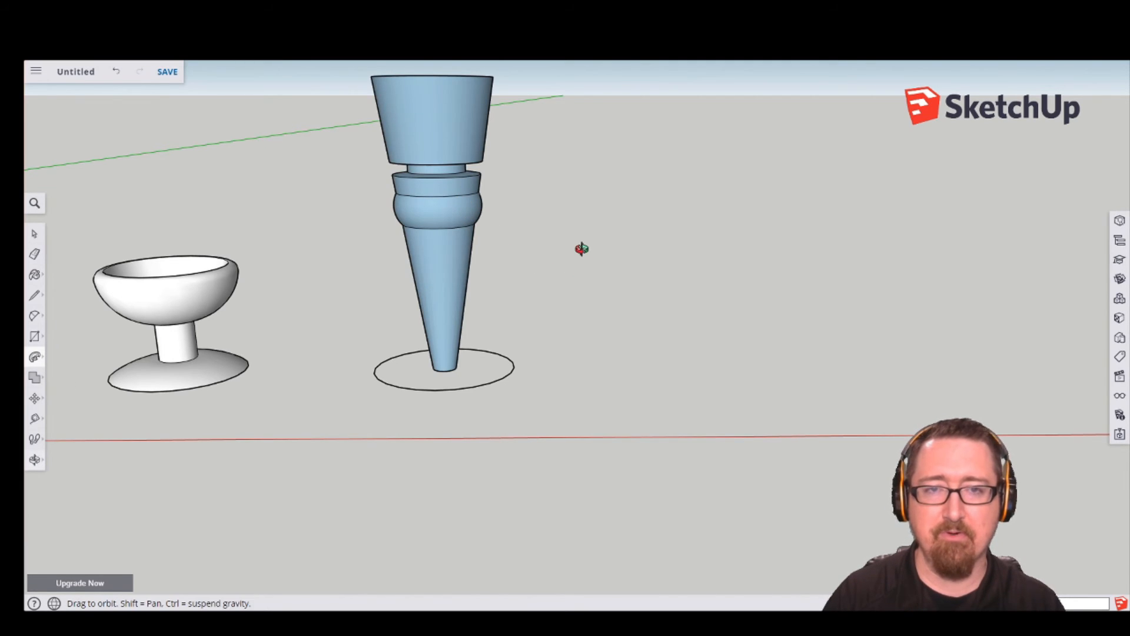
{"action": "left_click_drag", "start_coordinate": [581, 248], "coordinate": [497, 302]}
{"action": "key", "text": "p"}
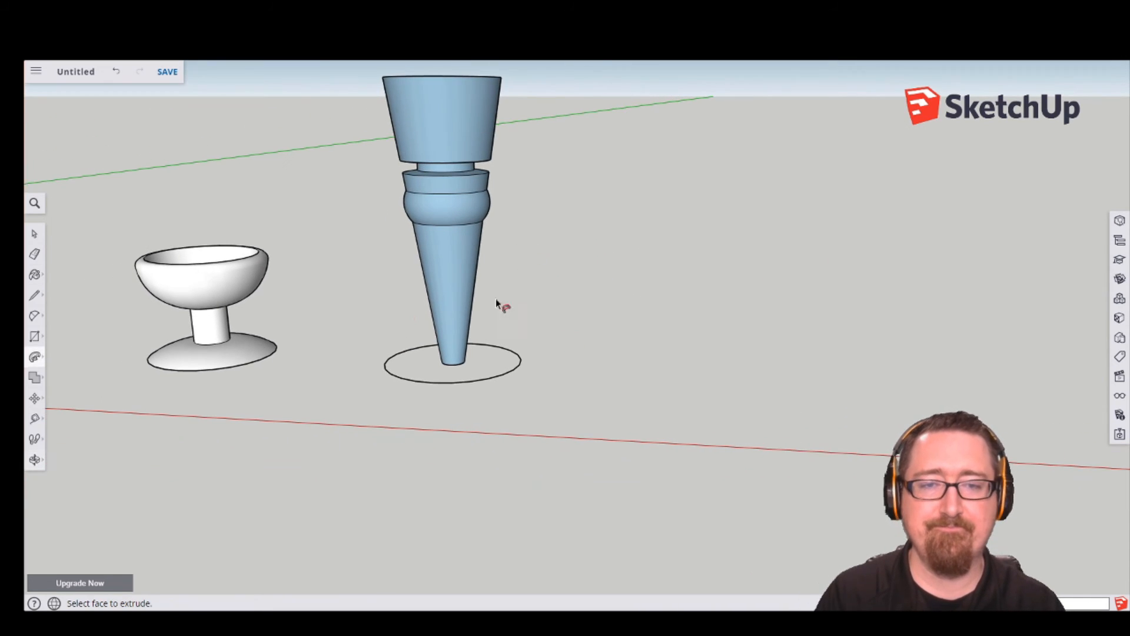
{"action": "key", "text": "e"}
{"action": "left_click", "coordinate": [520, 362]}
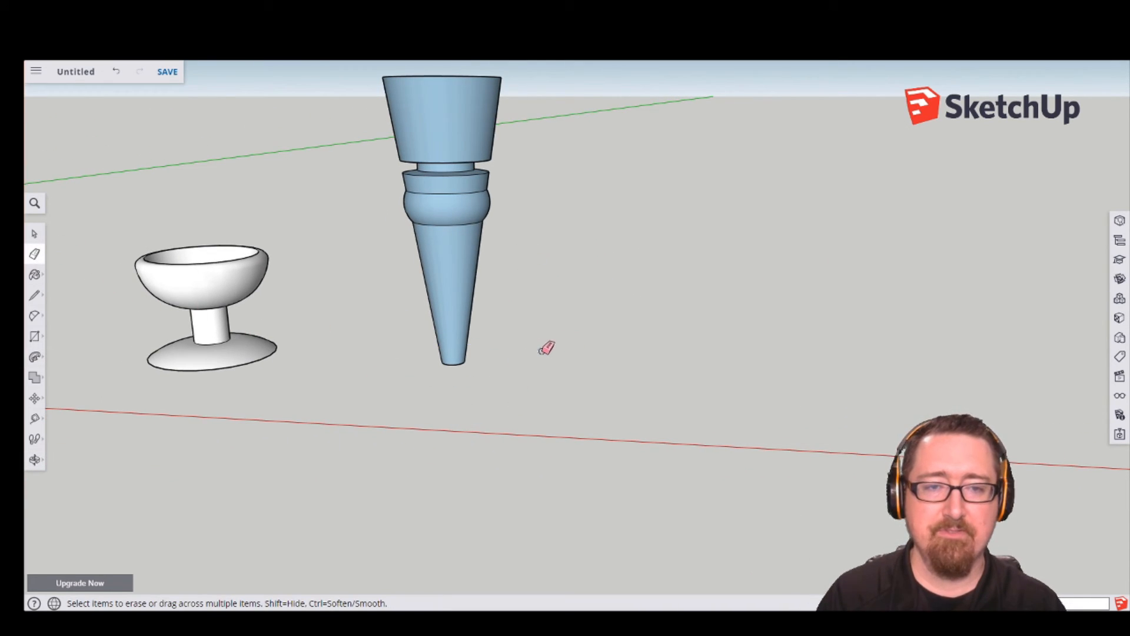
Examine all the Follow Me examples together: the curved rail, the house with mouldings, the goblet and the turned leg.
{"action": "scroll", "coordinate": [495, 375], "scroll_direction": "down", "scroll_amount": 3}
{"action": "scroll", "coordinate": [444, 373], "scroll_direction": "down", "scroll_amount": 3}
{"action": "key", "text": "o"}
{"action": "left_click_drag", "start_coordinate": [252, 391], "coordinate": [605, 382]}
{"action": "key", "text": "e"}
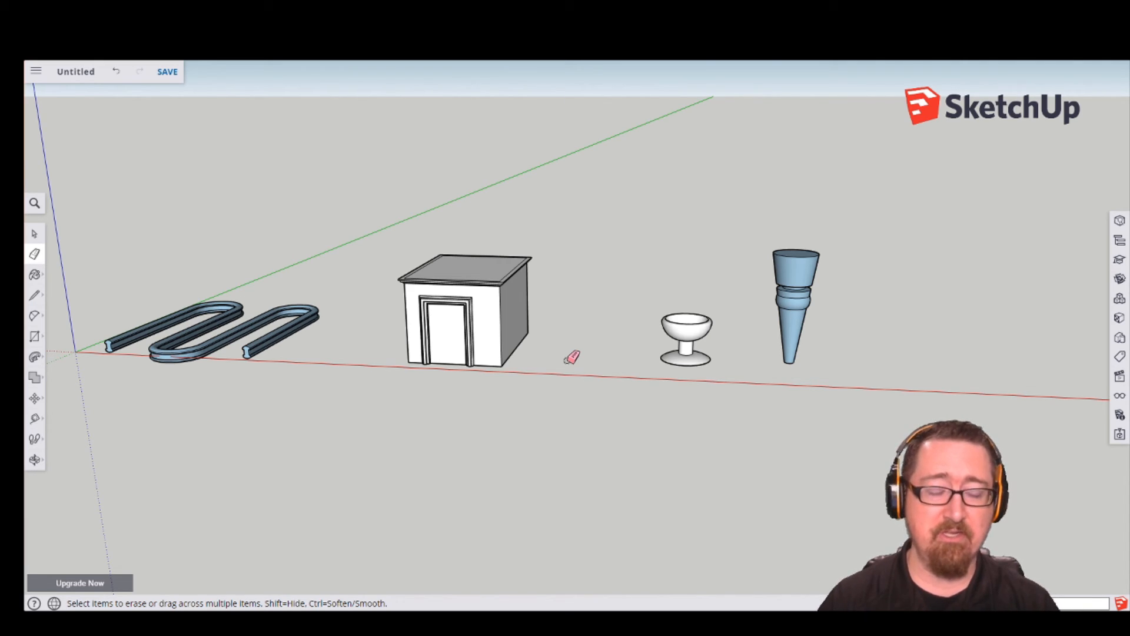
{"action": "mouse_move", "coordinate": [878, 313]}
{"action": "middle_mouse_down"}
{"action": "mouse_move", "coordinate": [653, 320]}
{"action": "mouse_move", "coordinate": [336, 299]}
{"action": "mouse_move", "coordinate": [426, 295]}
{"action": "mouse_move", "coordinate": [843, 348]}
{"action": "mouse_move", "coordinate": [574, 346]}
{"action": "mouse_move", "coordinate": [538, 308]}
{"action": "mouse_move", "coordinate": [601, 361]}
{"action": "middle_mouse_up"}
{"action": "key", "text": "e"}
{"action": "scroll", "coordinate": [600, 361], "scroll_direction": "up", "scroll_amount": 6}
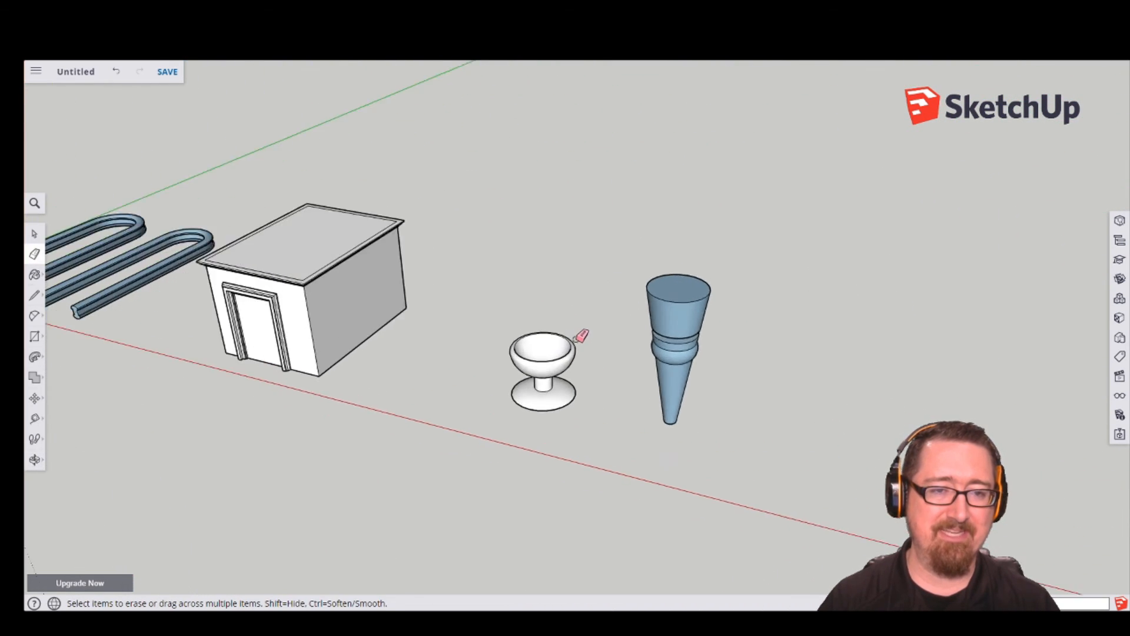
{"action": "scroll", "coordinate": [575, 336], "scroll_direction": "down", "scroll_amount": 4}
{"action": "middle_click_drag", "start_coordinate": [495, 330], "coordinate": [581, 336]}
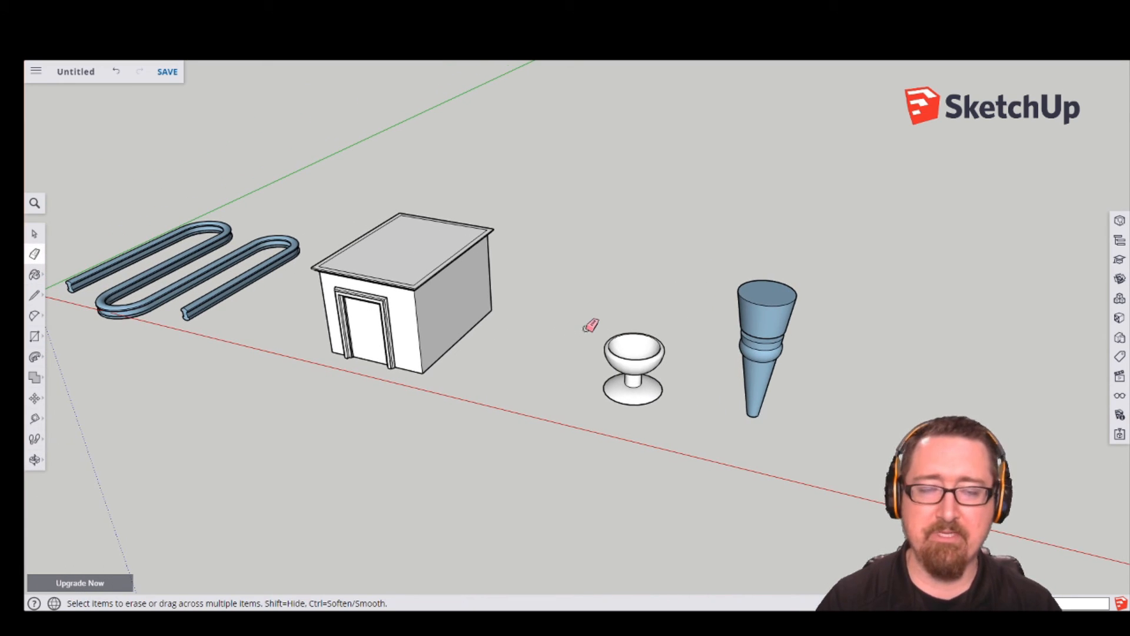